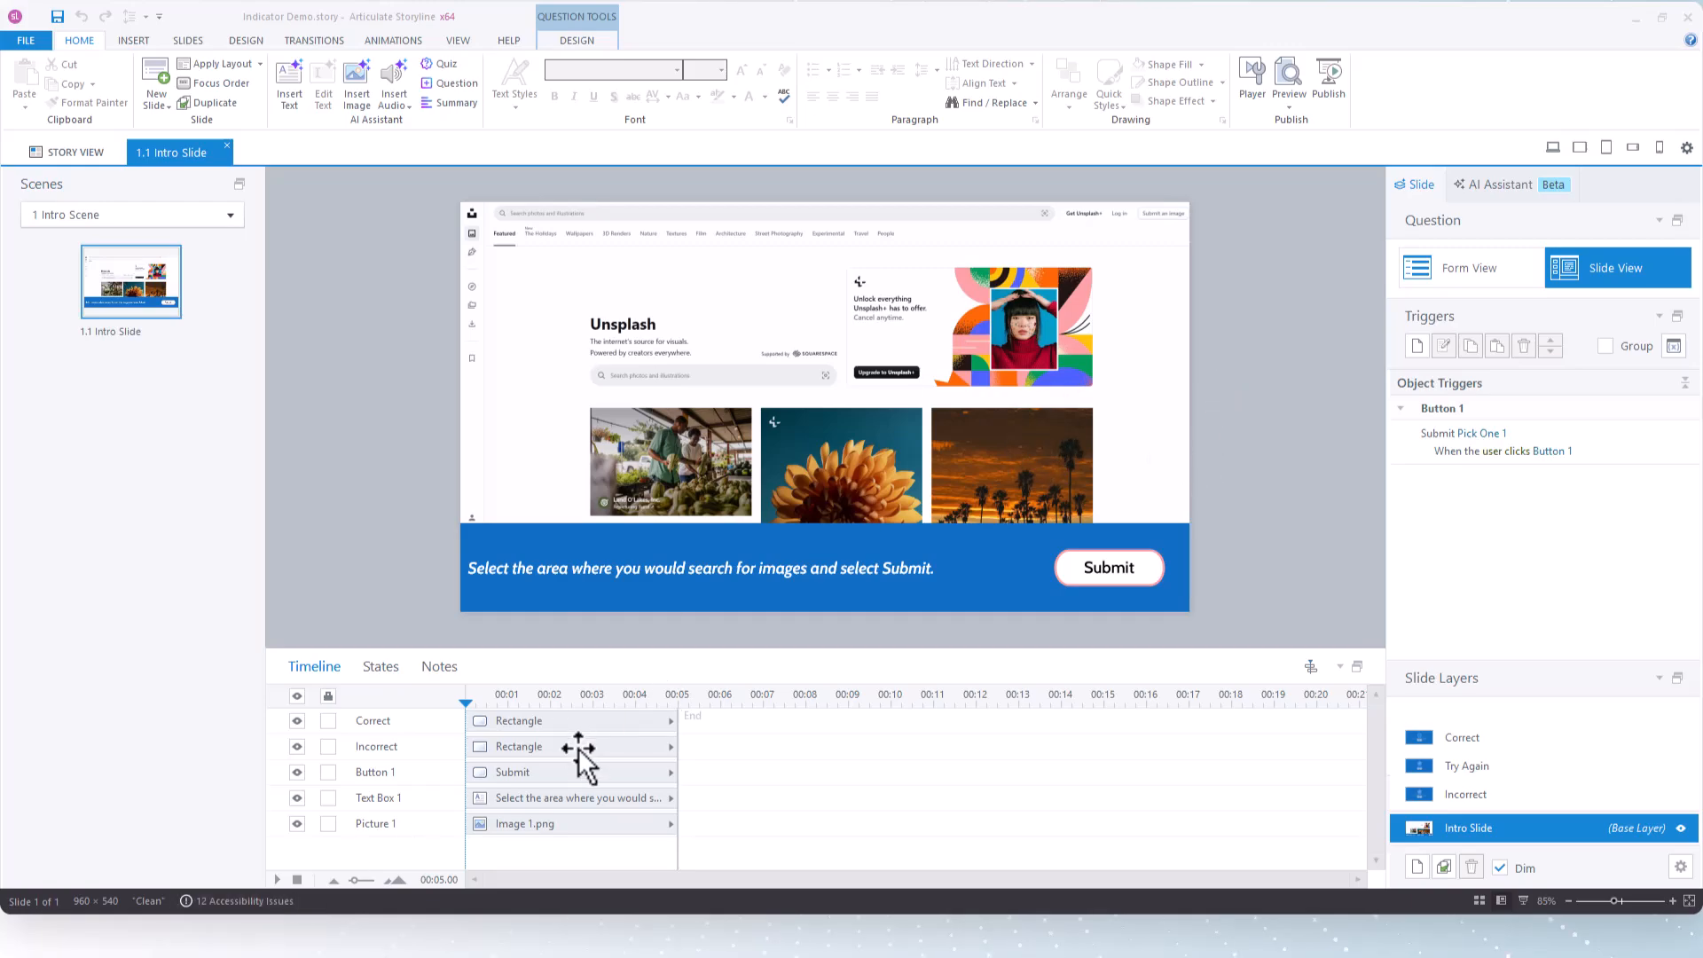
Select the Correct and Incorrect rectangles in turn to check which slide areas they cover
{"action": "left_click", "coordinate": [529, 213]}
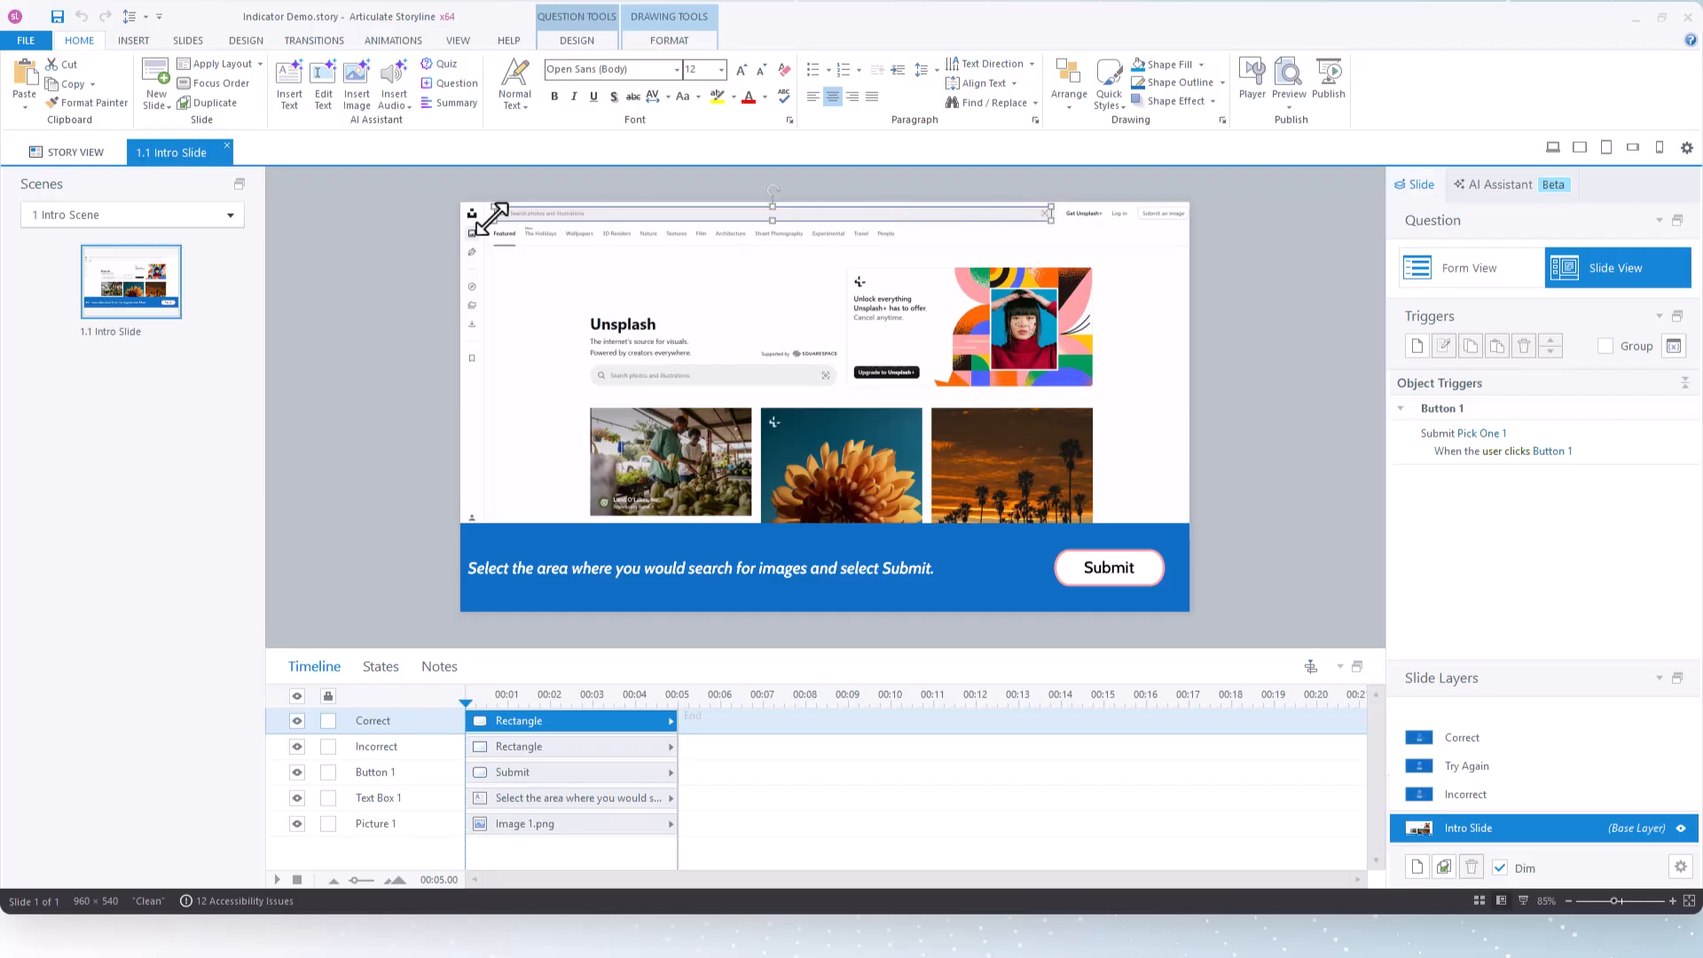
{"action": "left_click", "coordinate": [563, 749]}
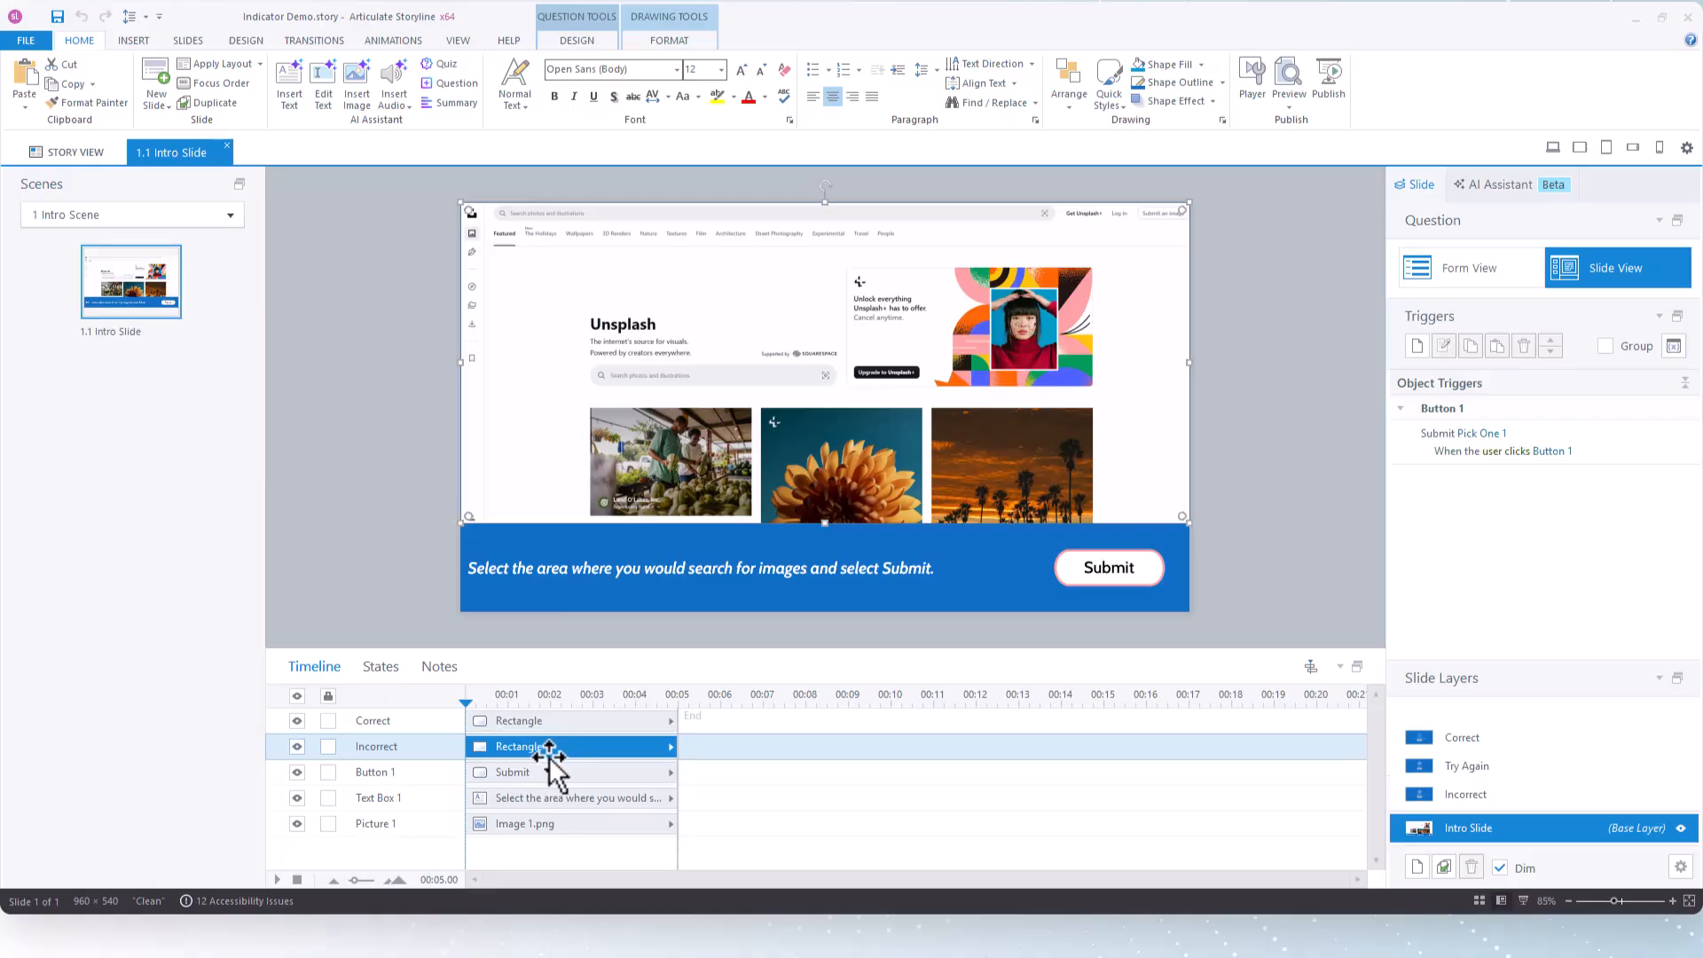
{"action": "left_click", "coordinate": [507, 720]}
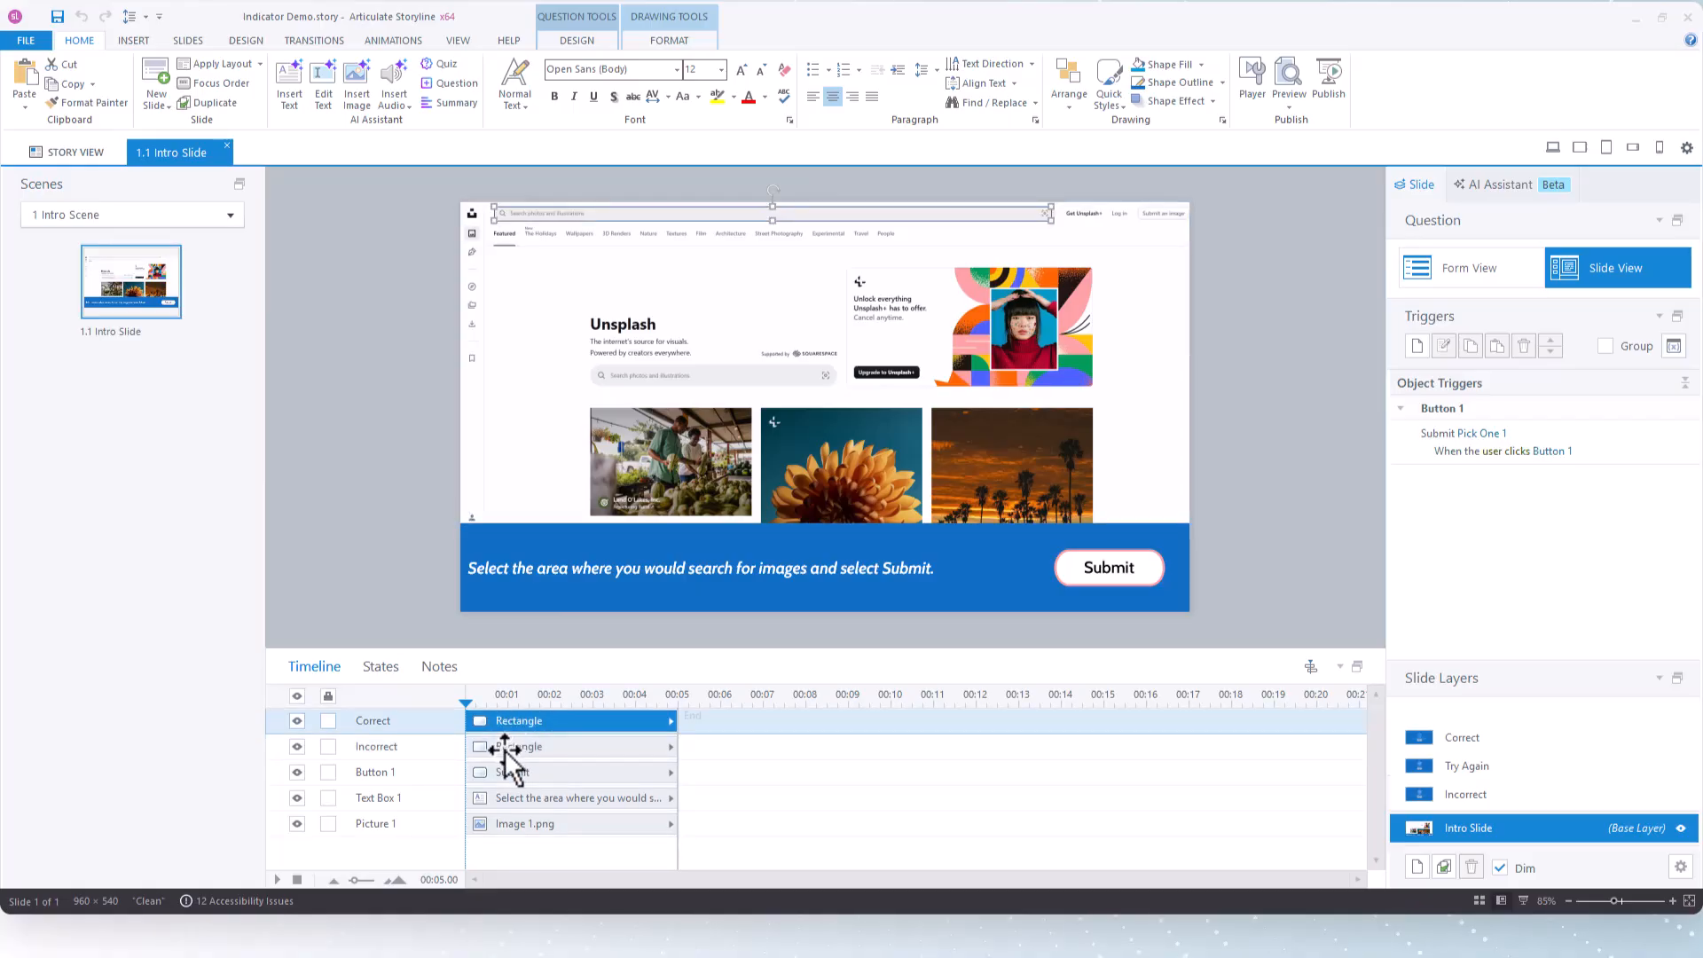
{"action": "left_click", "coordinate": [505, 750]}
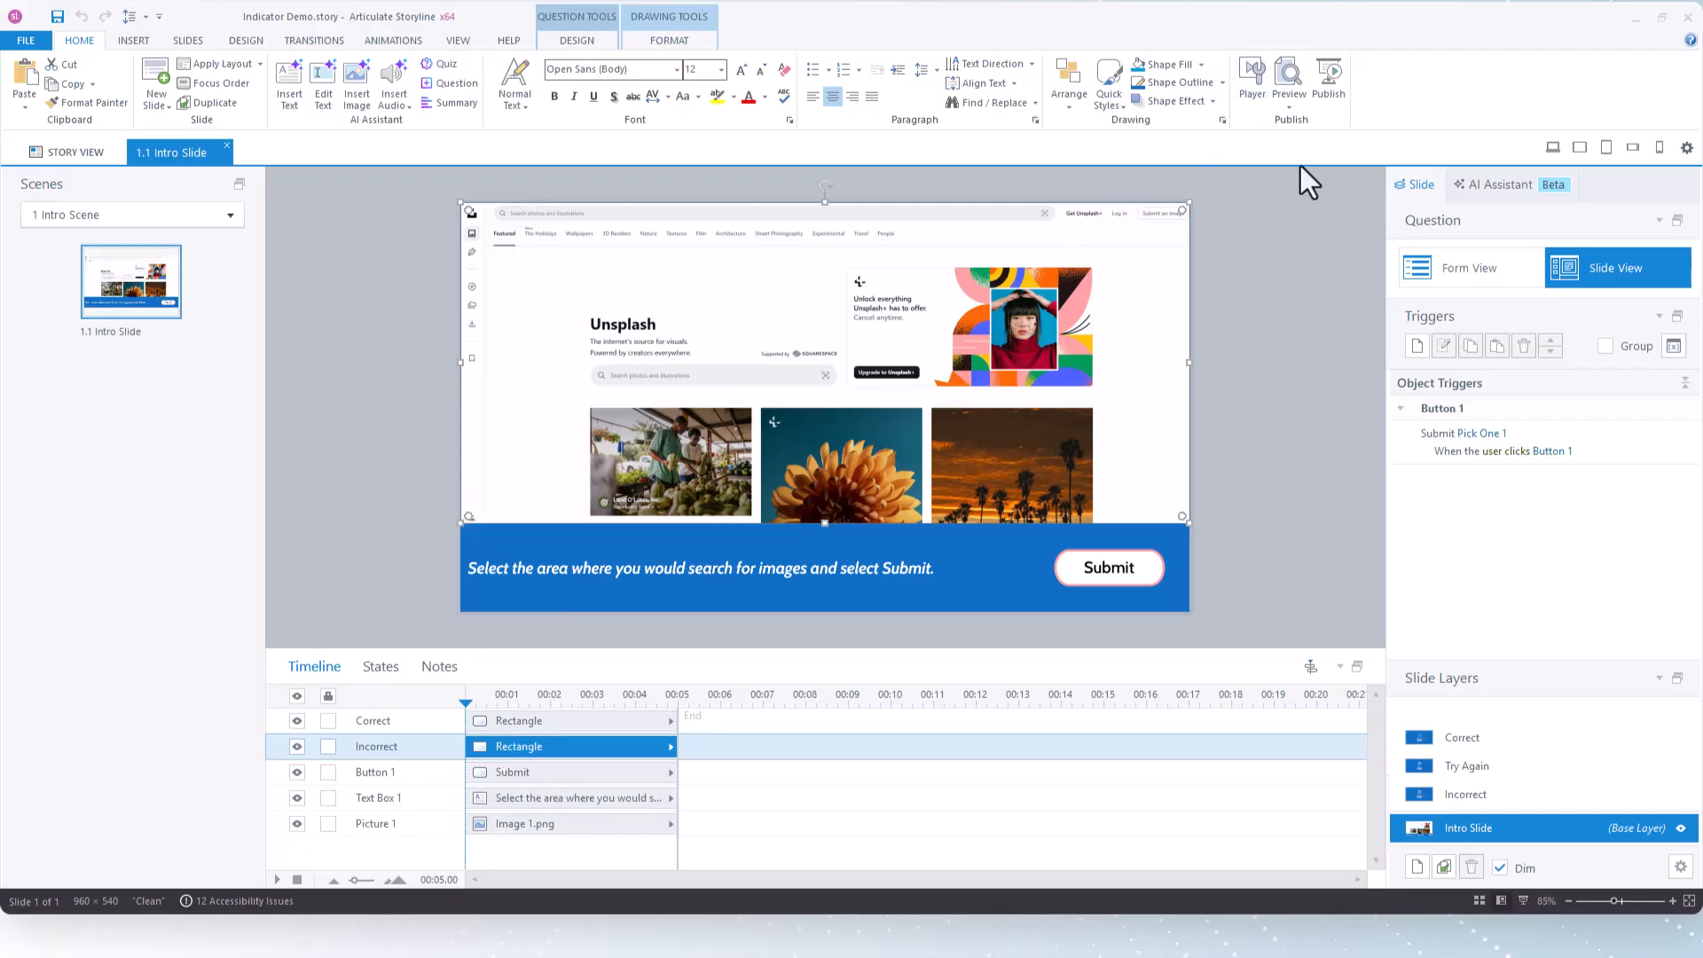
Preview the current slide to examine how its selectable areas behave, and close the preview
{"action": "left_click", "coordinate": [1286, 104]}
{"action": "left_click", "coordinate": [1321, 125]}
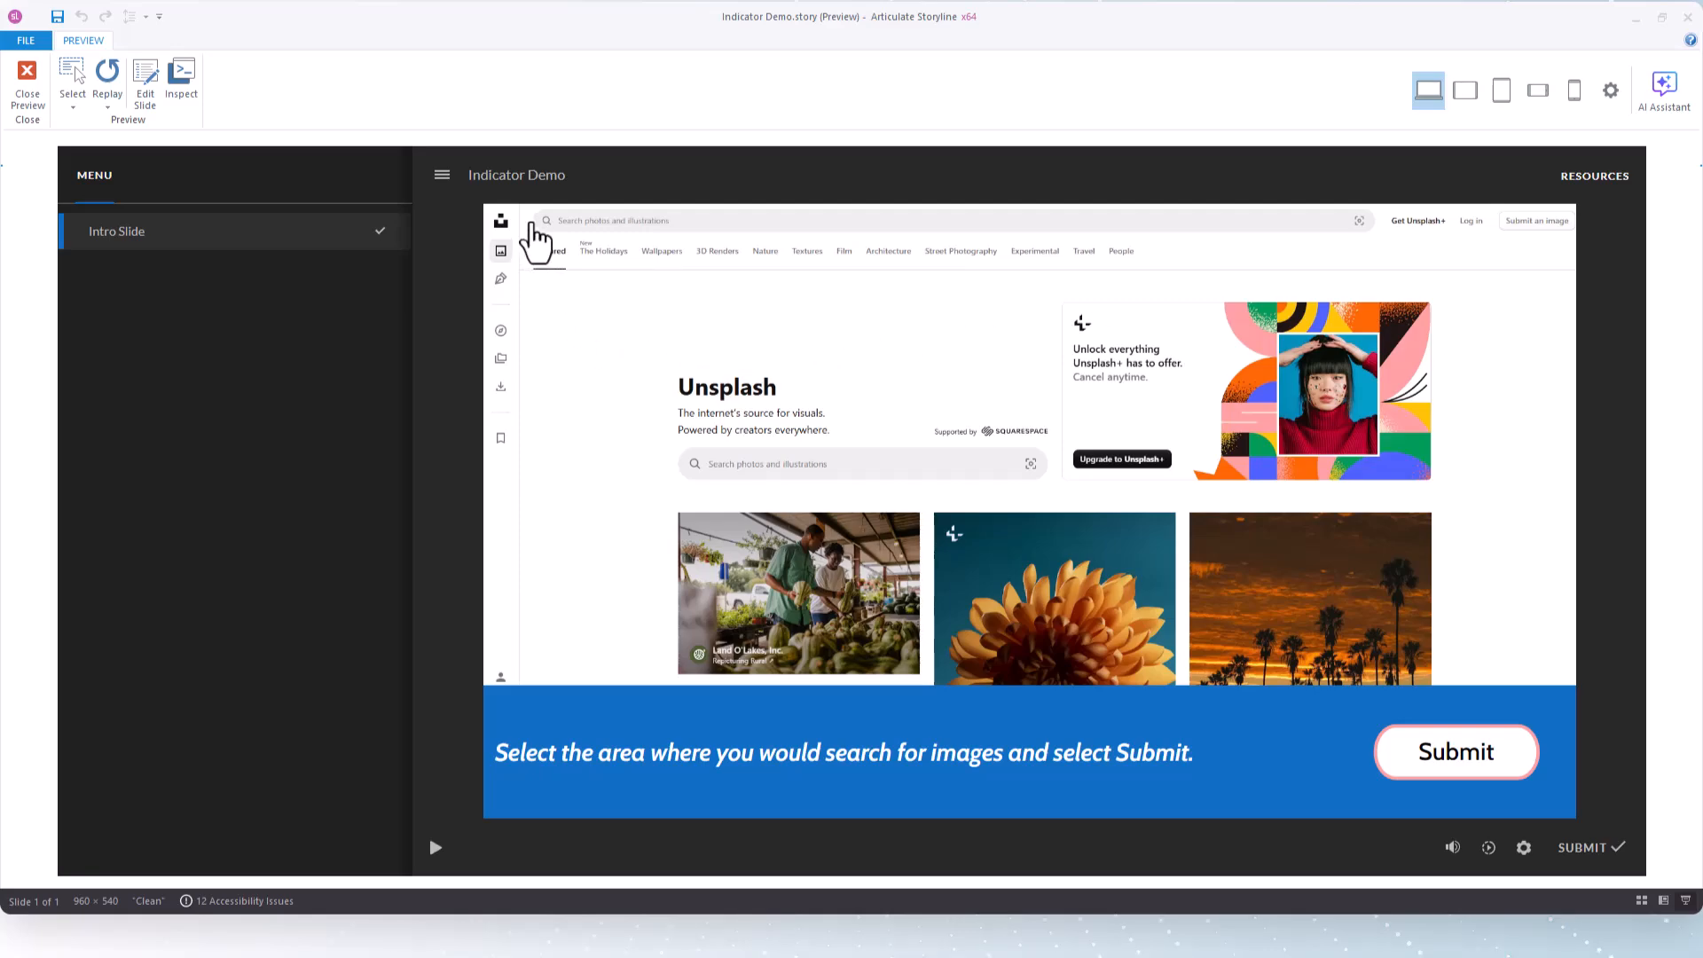
{"action": "left_click", "coordinate": [25, 97]}
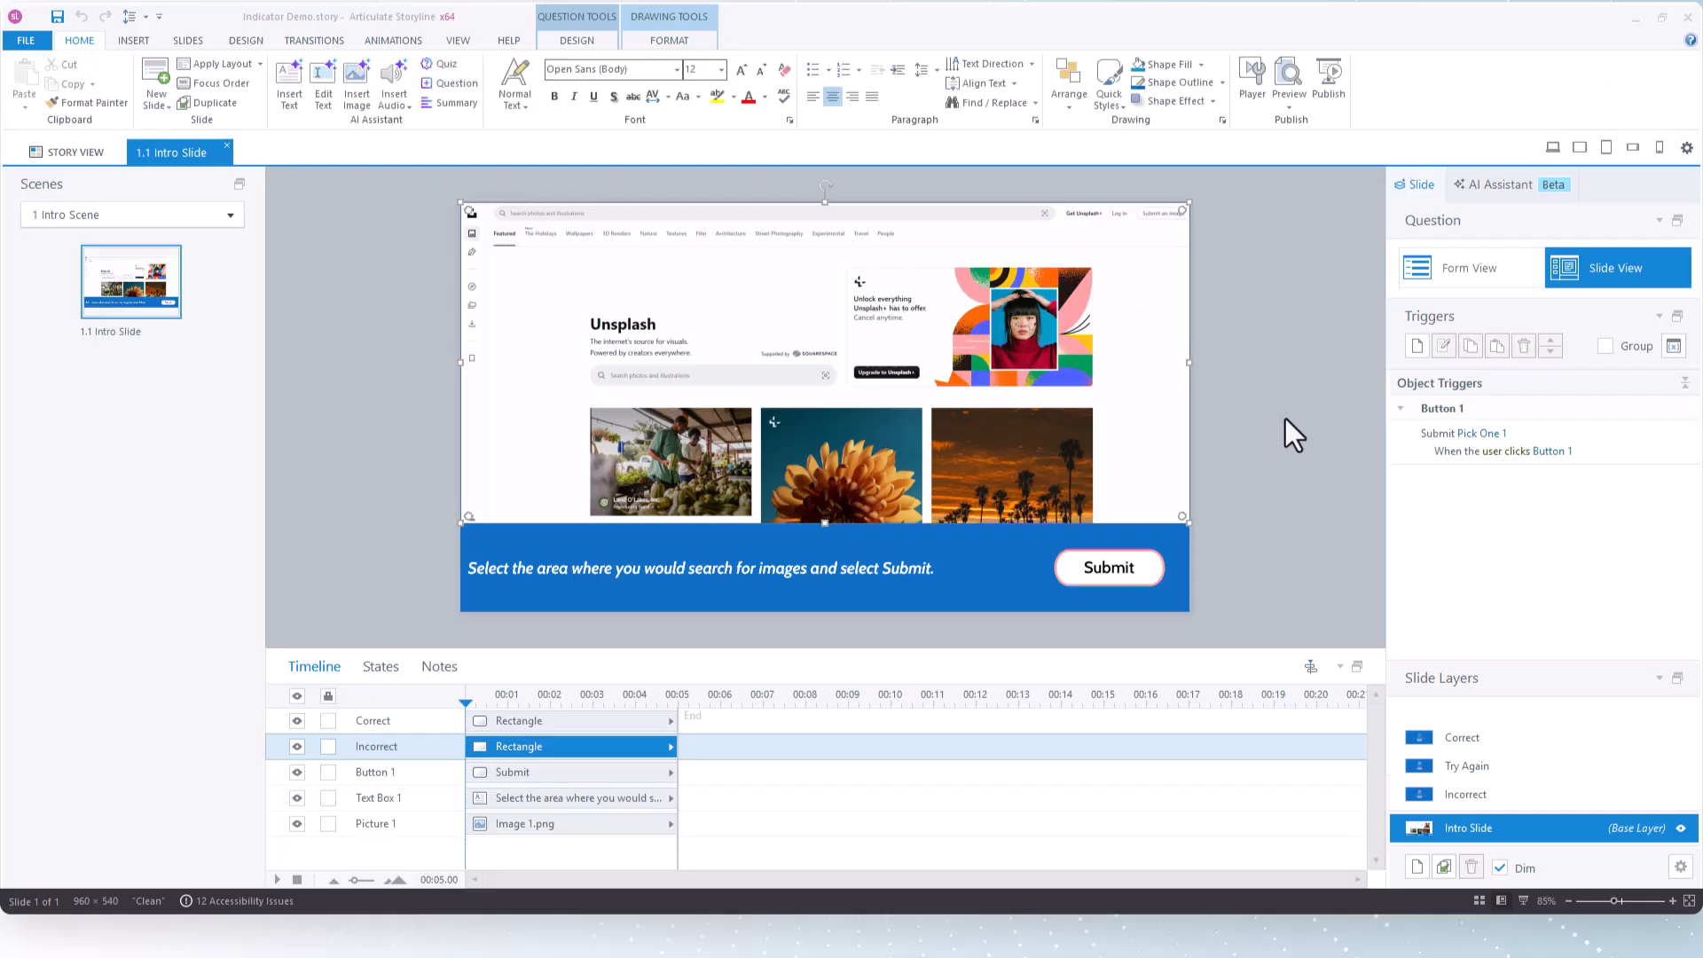
Paste the copied JavaScript trigger onto the Intro Slide and test the click marker in a slide preview
{"action": "left_click", "coordinate": [1297, 422]}
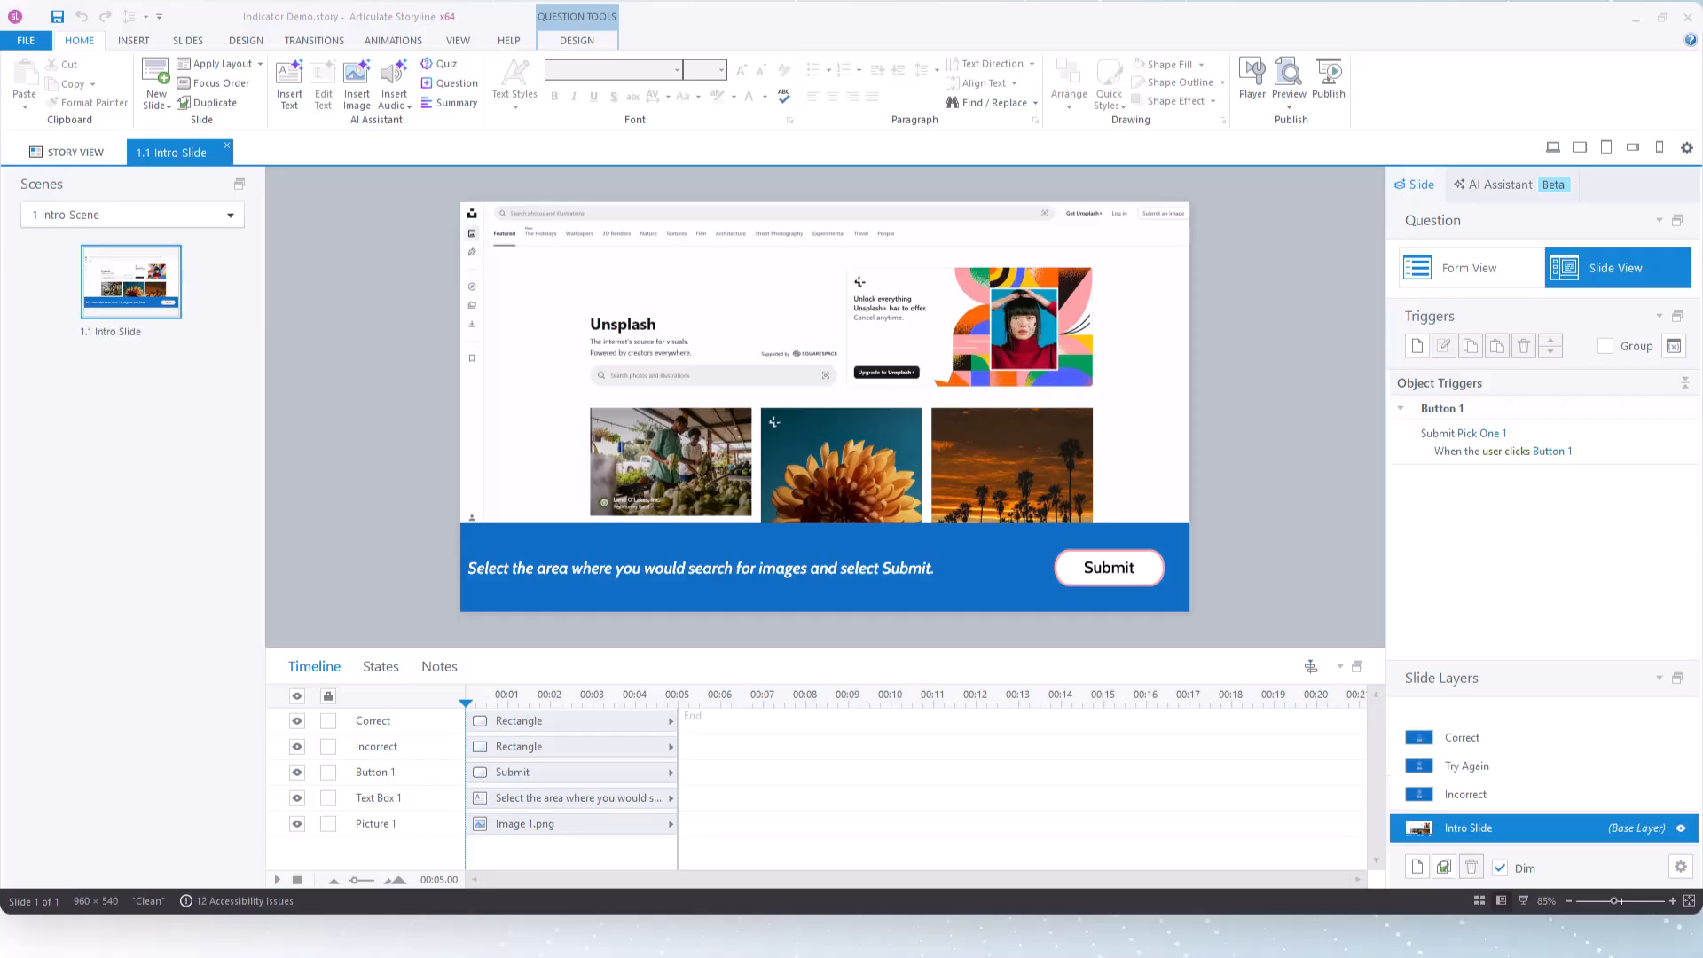
{"action": "left_click", "coordinate": [1499, 347]}
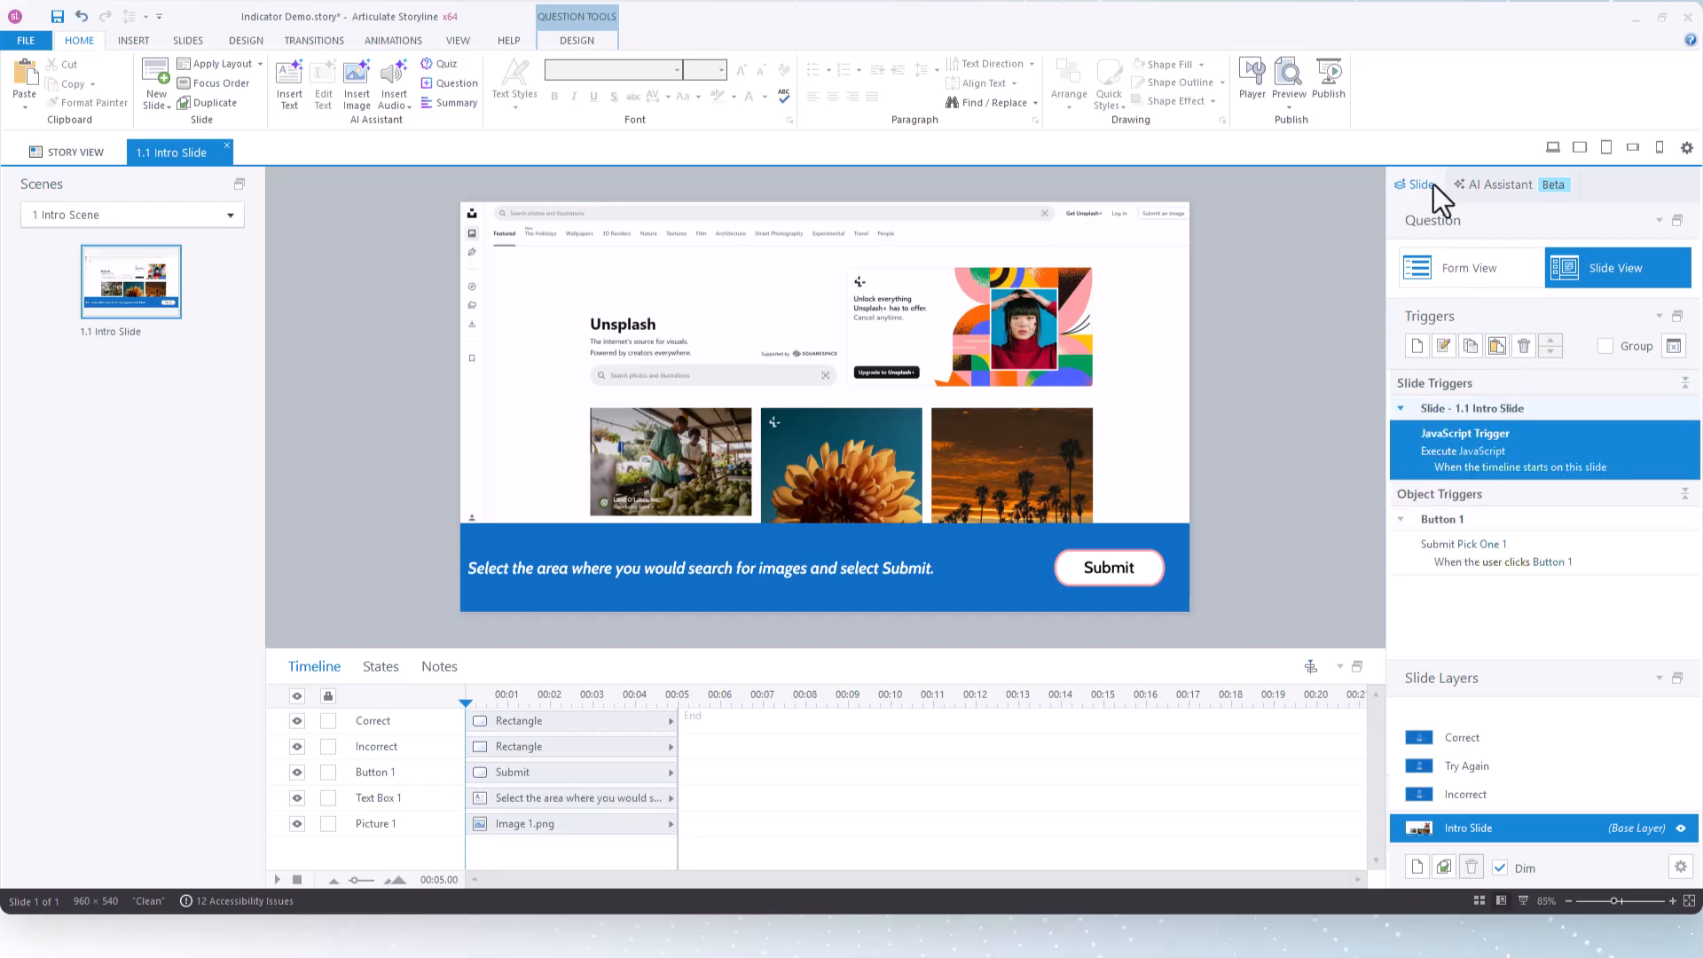
{"action": "left_click", "coordinate": [1281, 108]}
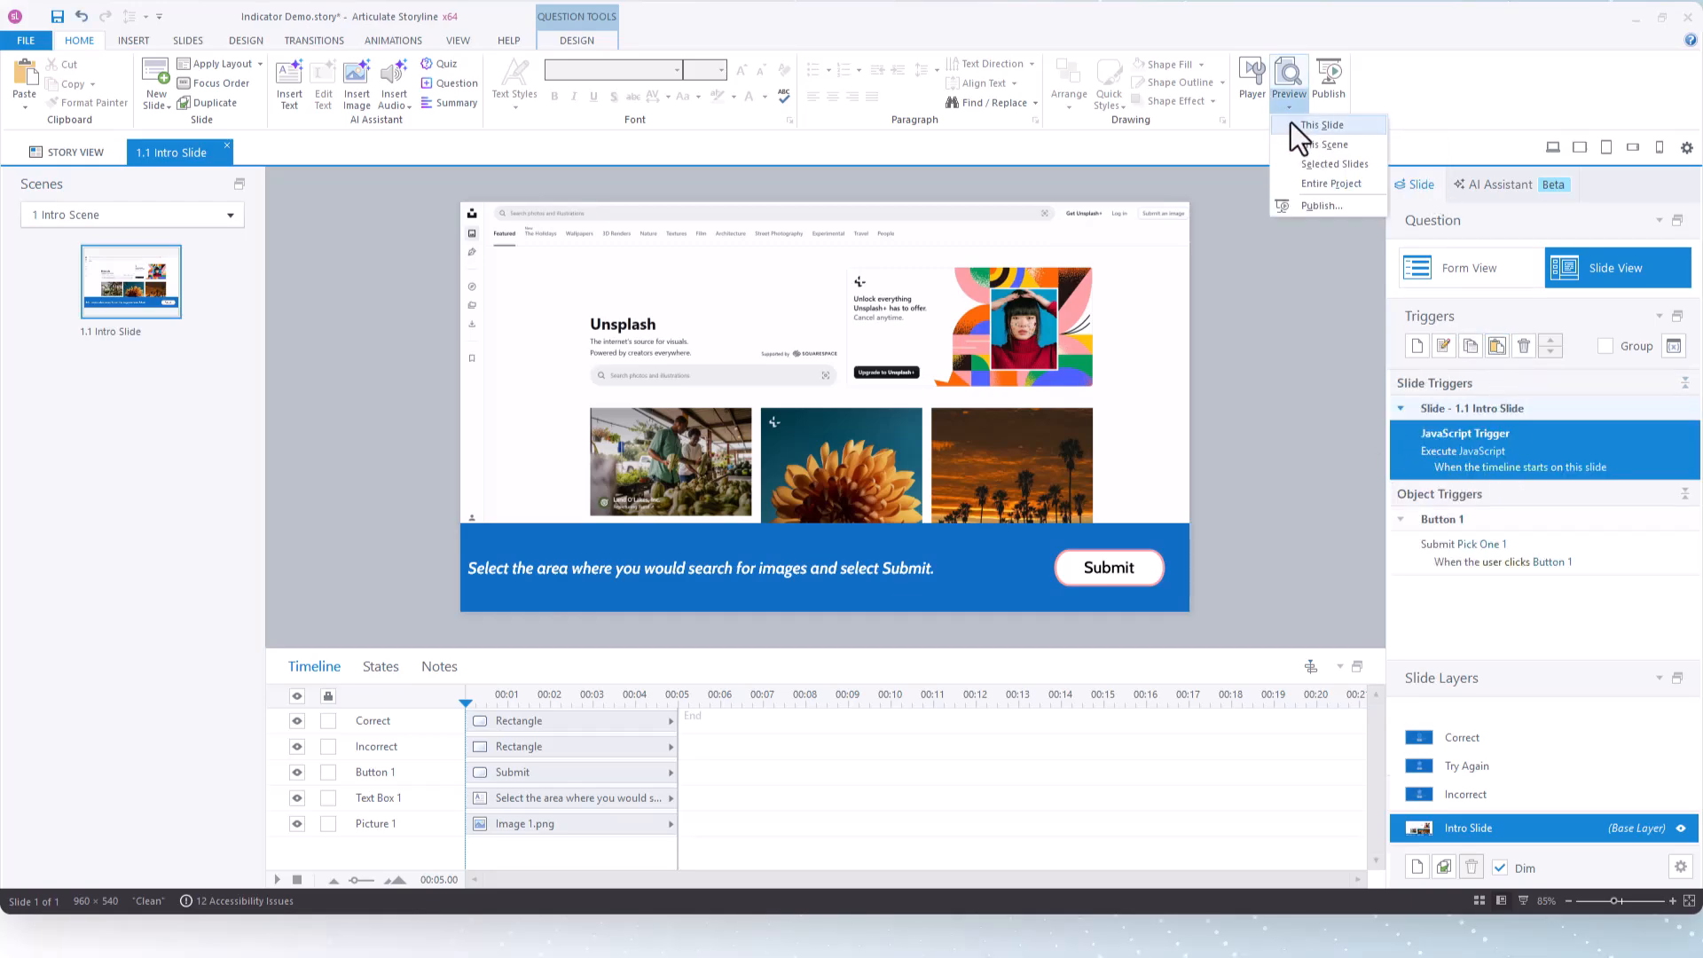
{"action": "left_click", "coordinate": [1278, 166]}
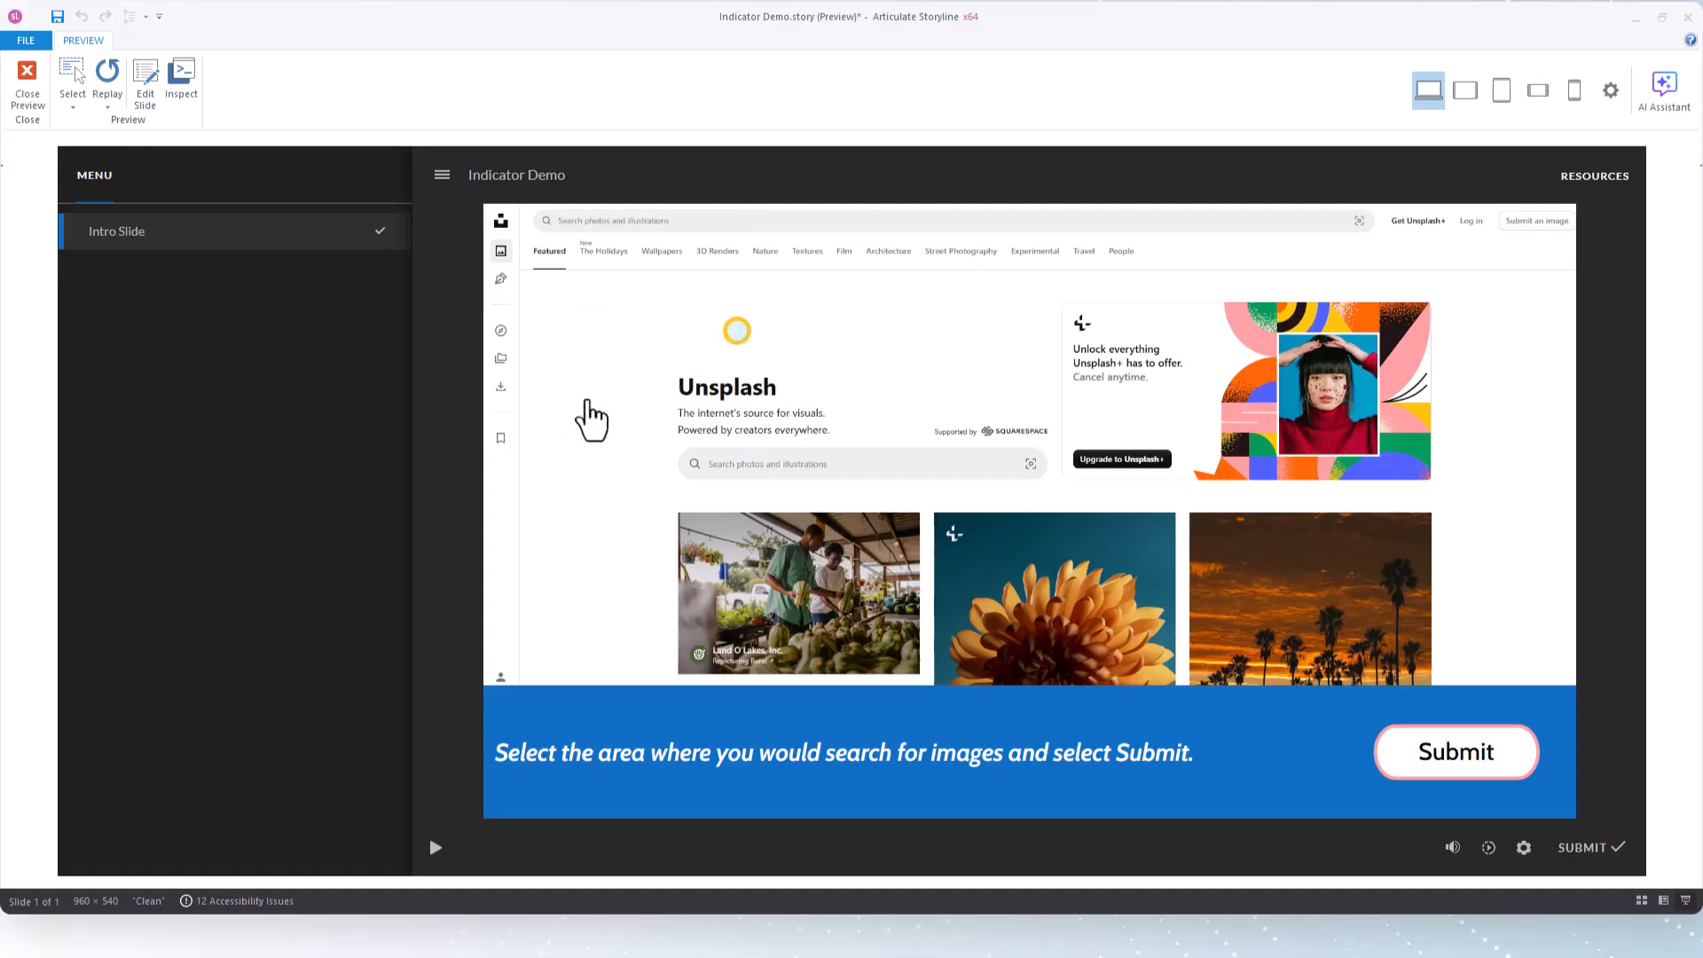
{"action": "left_click", "coordinate": [27, 88]}
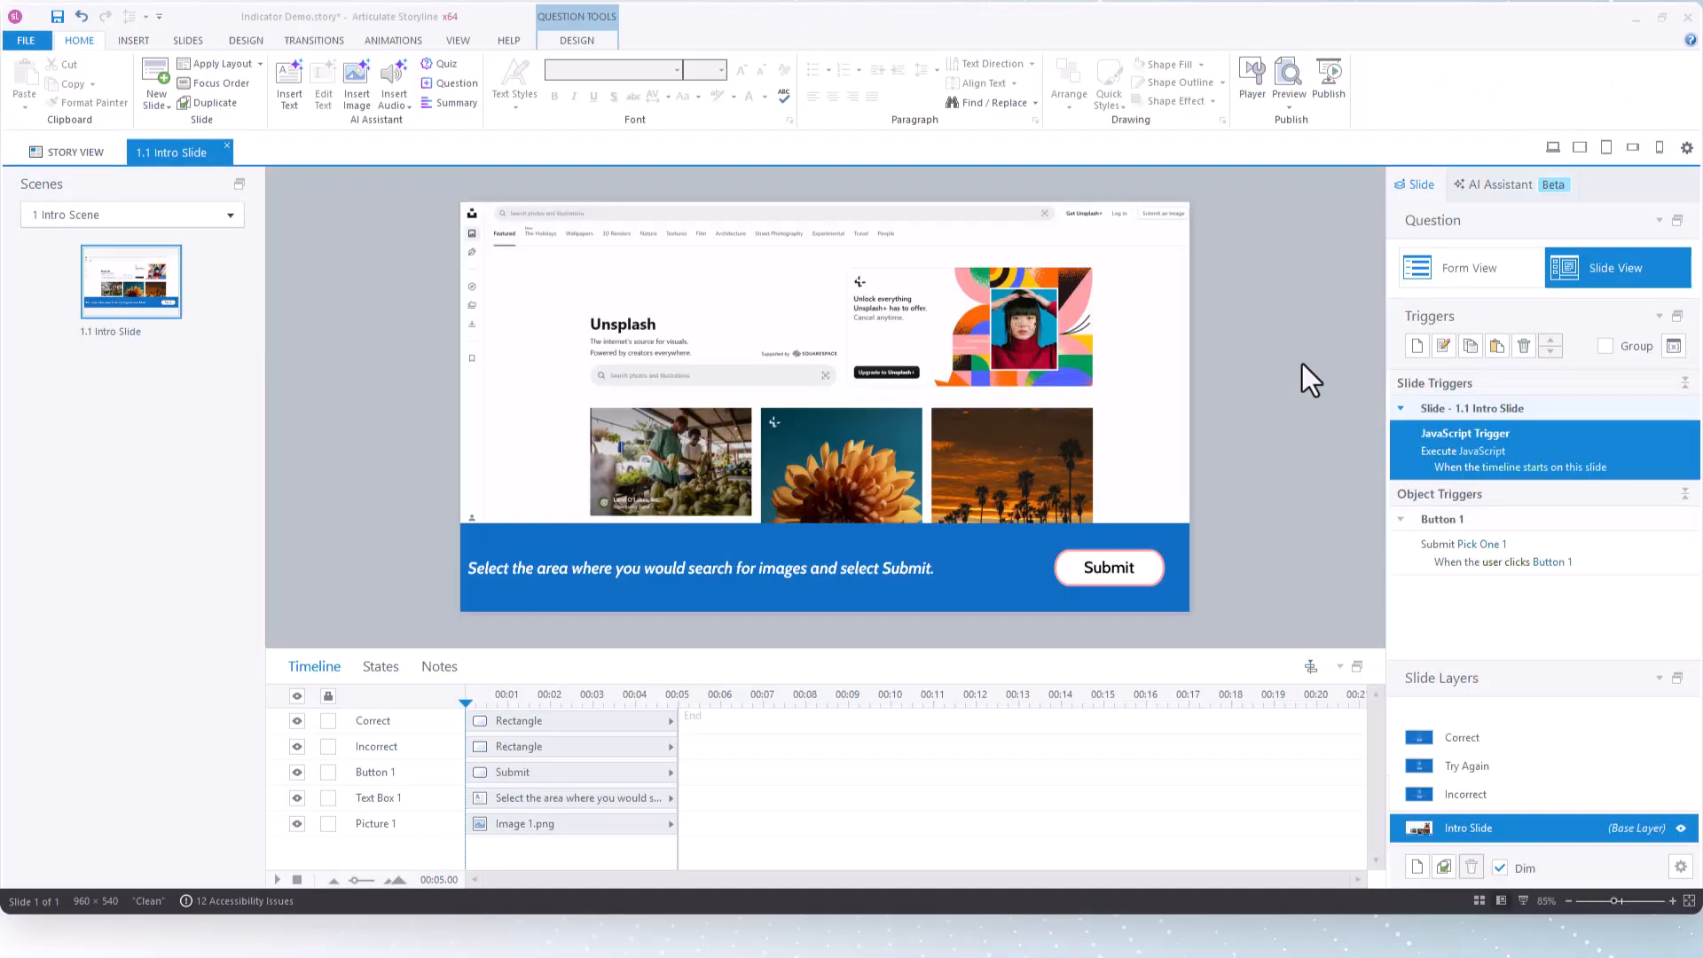
Look at the slide trigger's JavaScript code and the Incorrect feedback layer, and return to the base layer
{"action": "left_click", "coordinate": [1477, 449]}
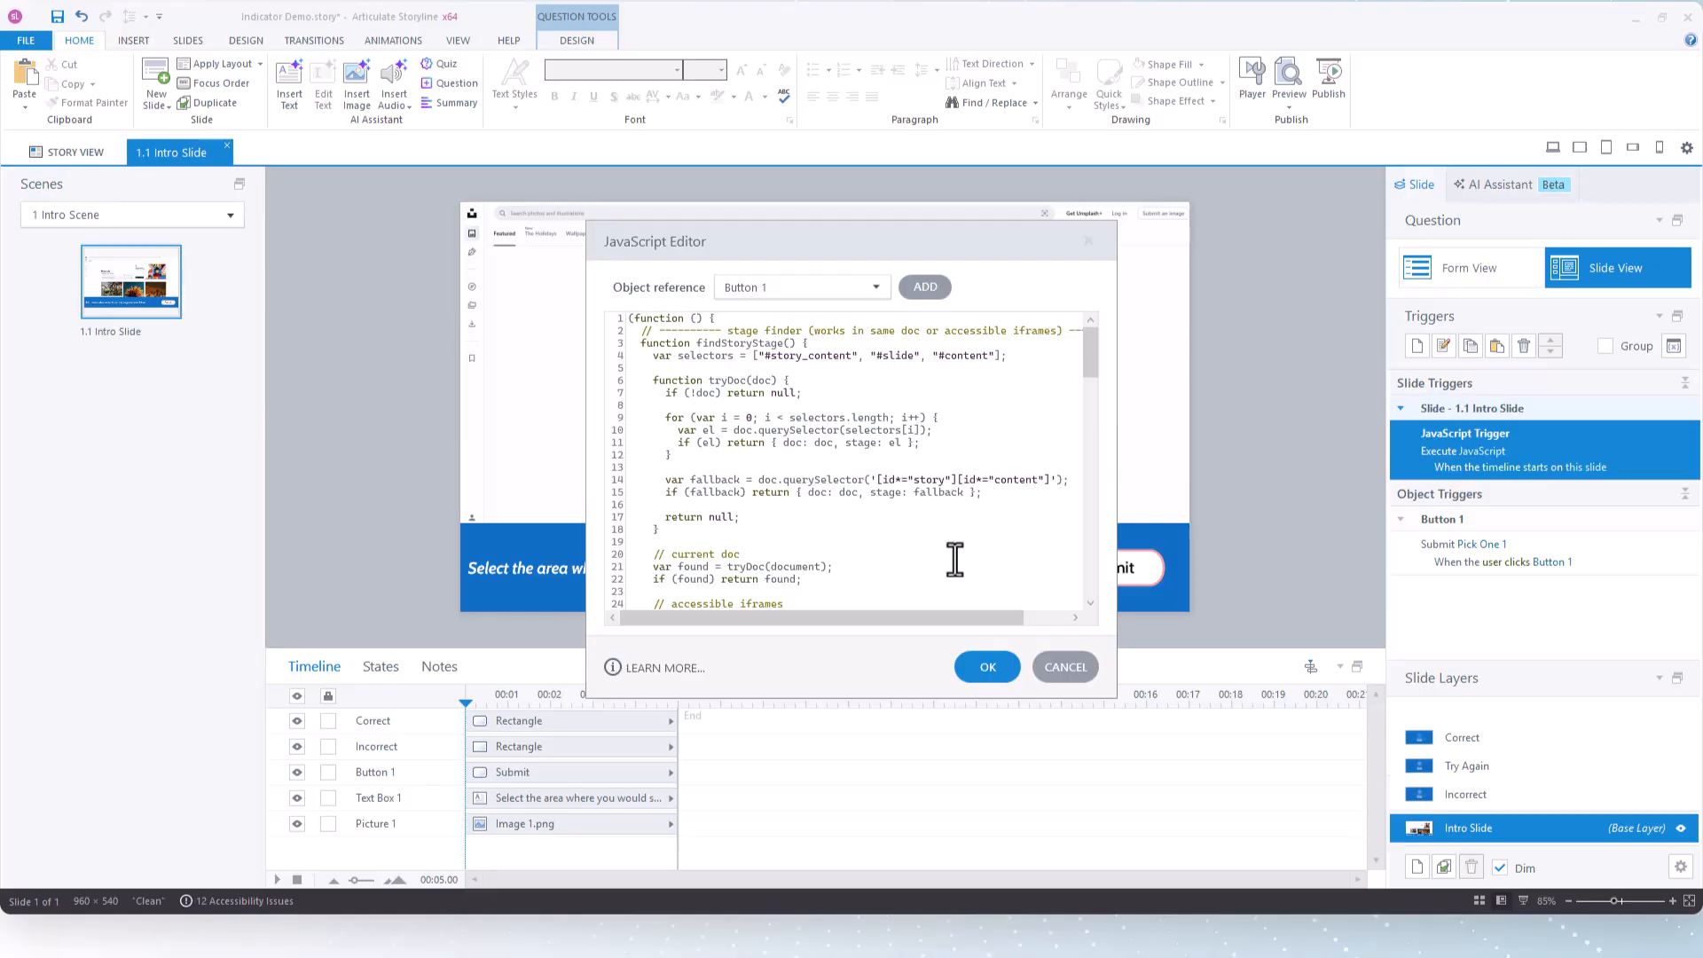
{"action": "left_click", "coordinate": [1047, 670]}
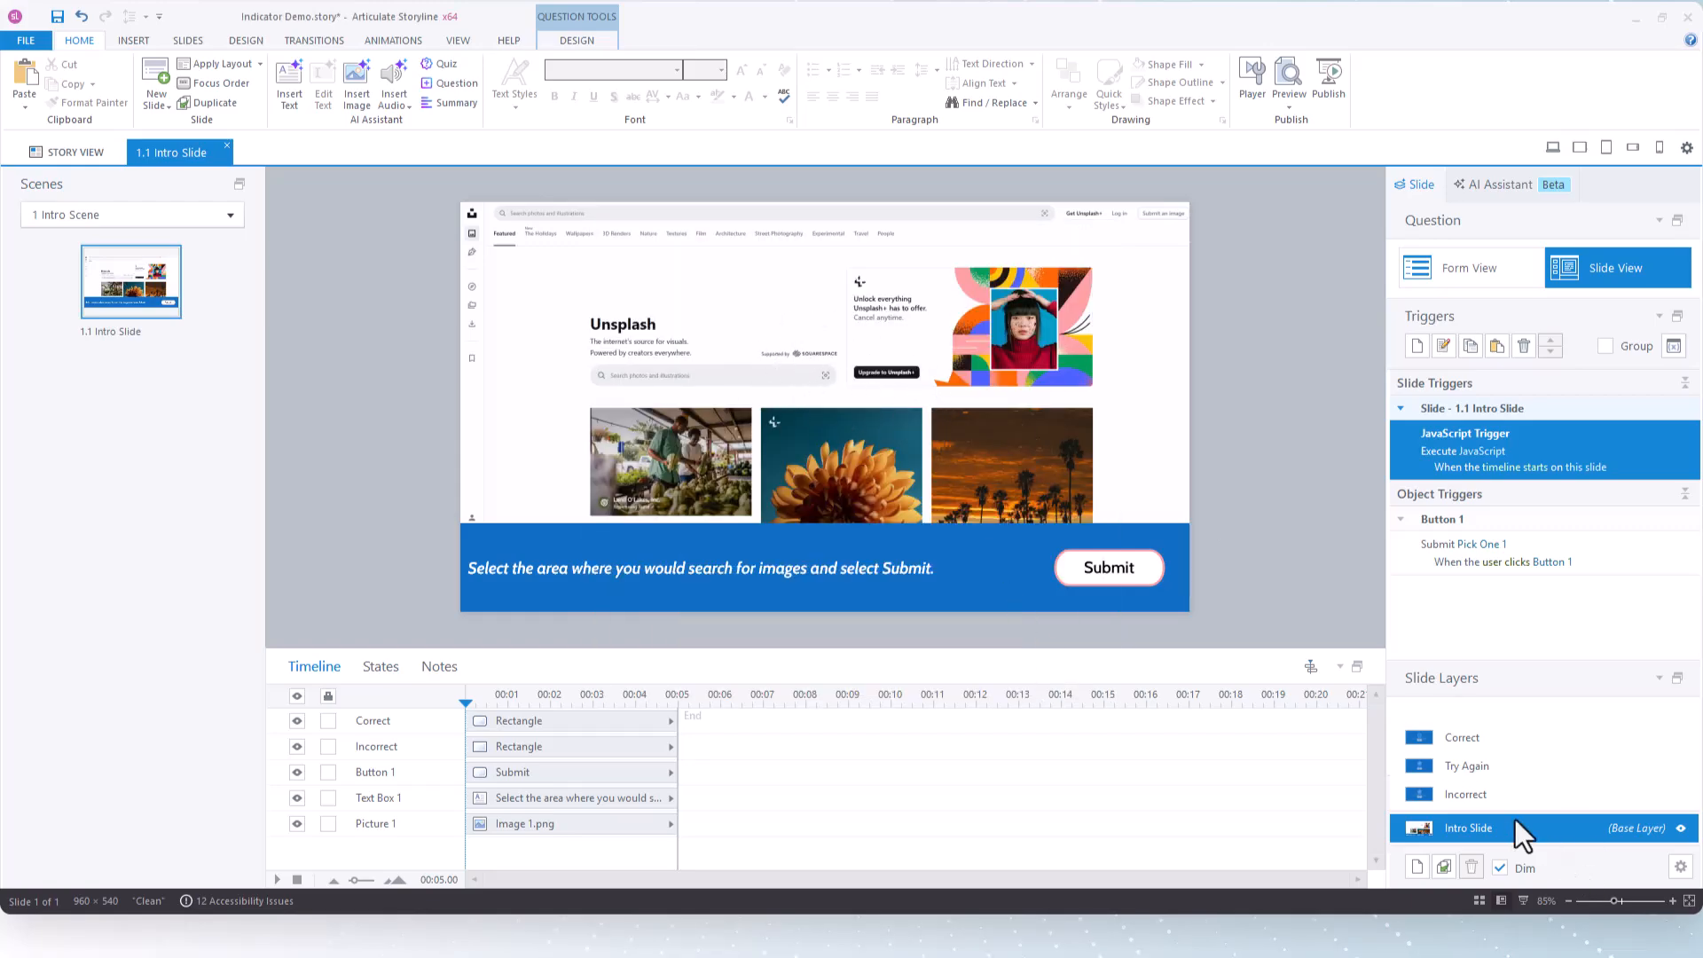
{"action": "left_click", "coordinate": [1501, 791]}
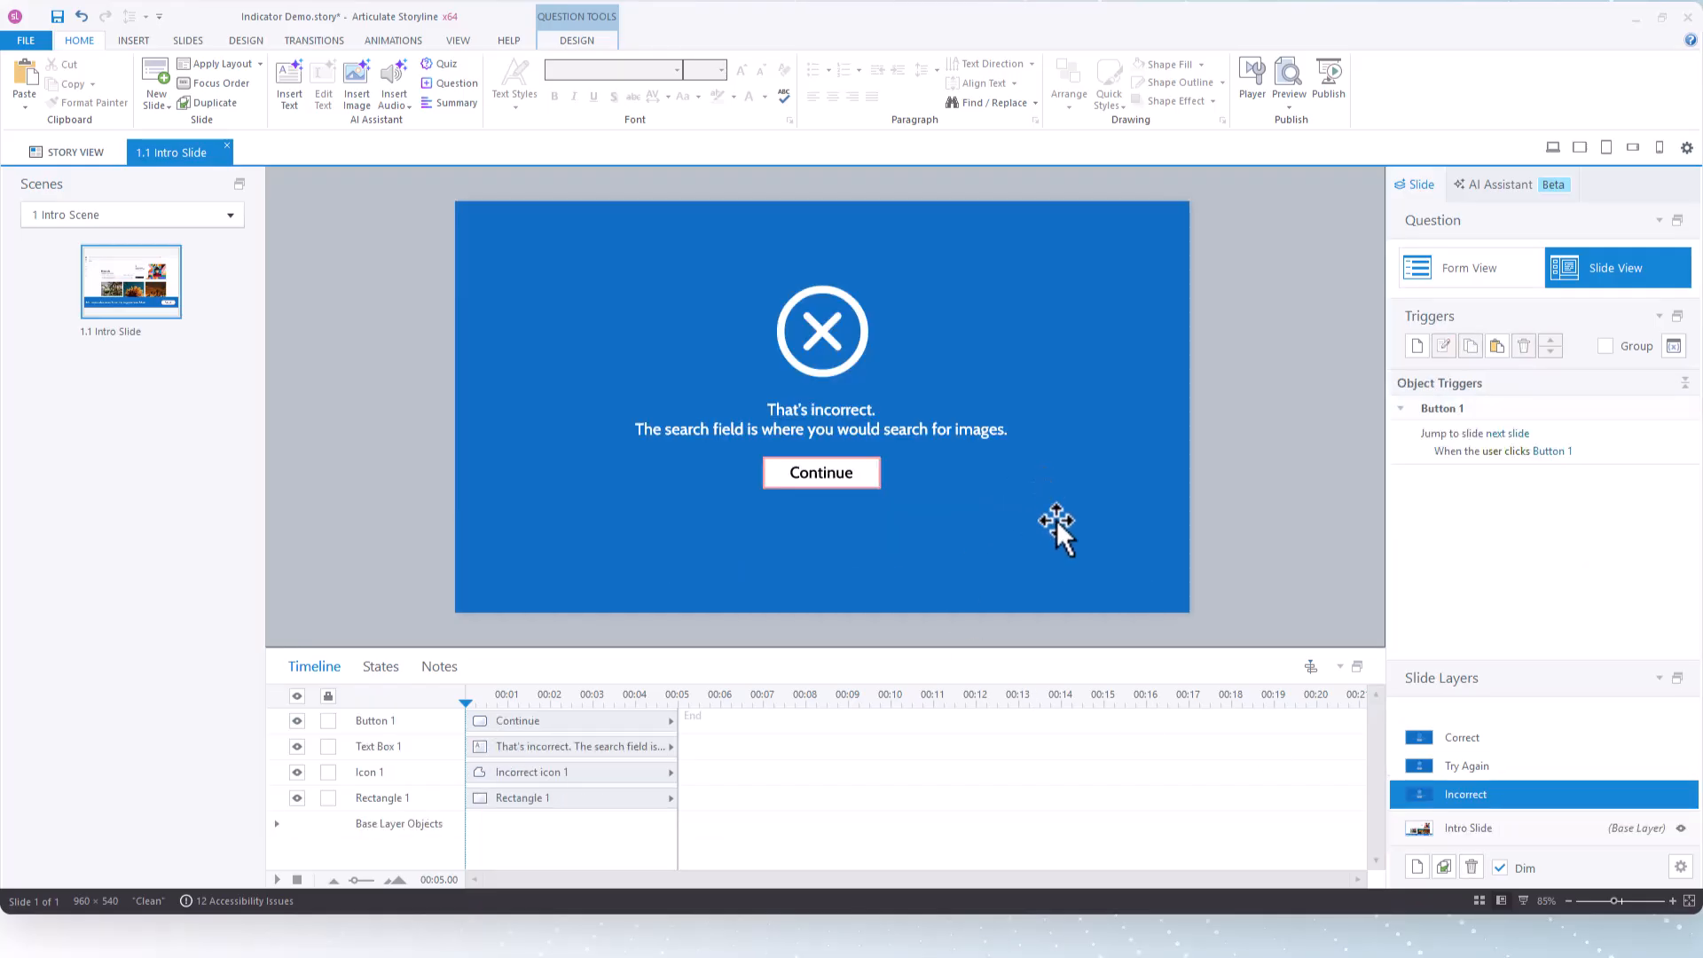
{"action": "left_click", "coordinate": [1497, 830]}
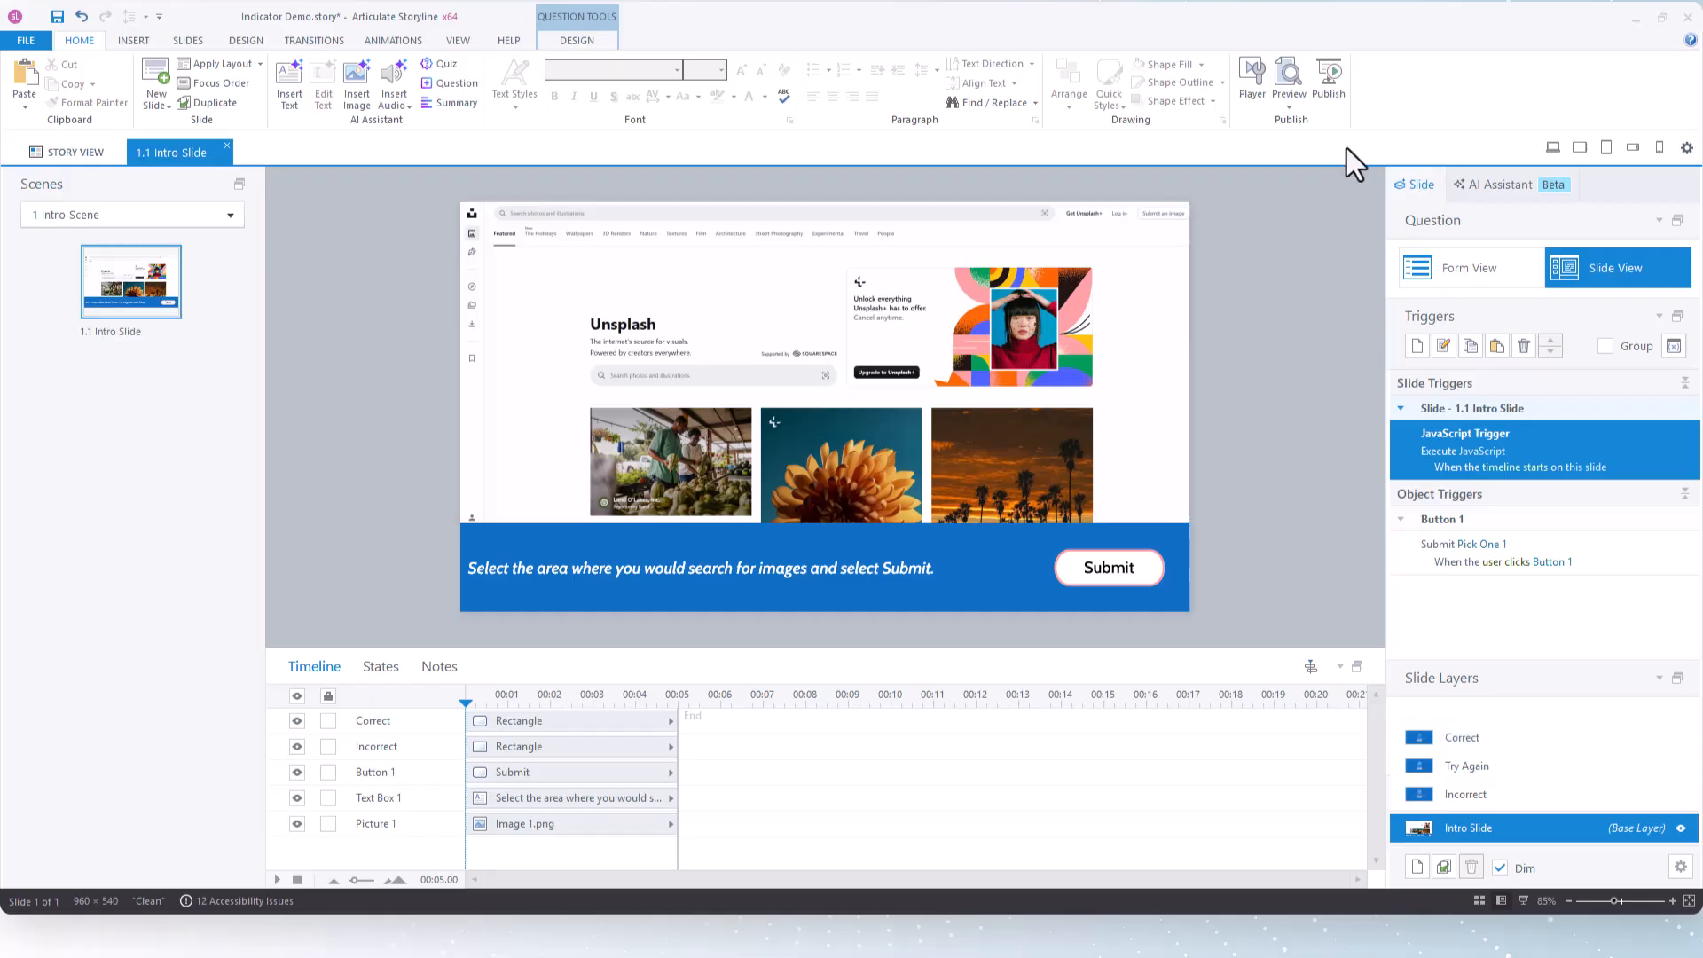
Preview the slide, choose a blank area outside the search field, submit the answer, and close the preview
{"action": "left_click", "coordinate": [1288, 105]}
{"action": "left_click", "coordinate": [1291, 124]}
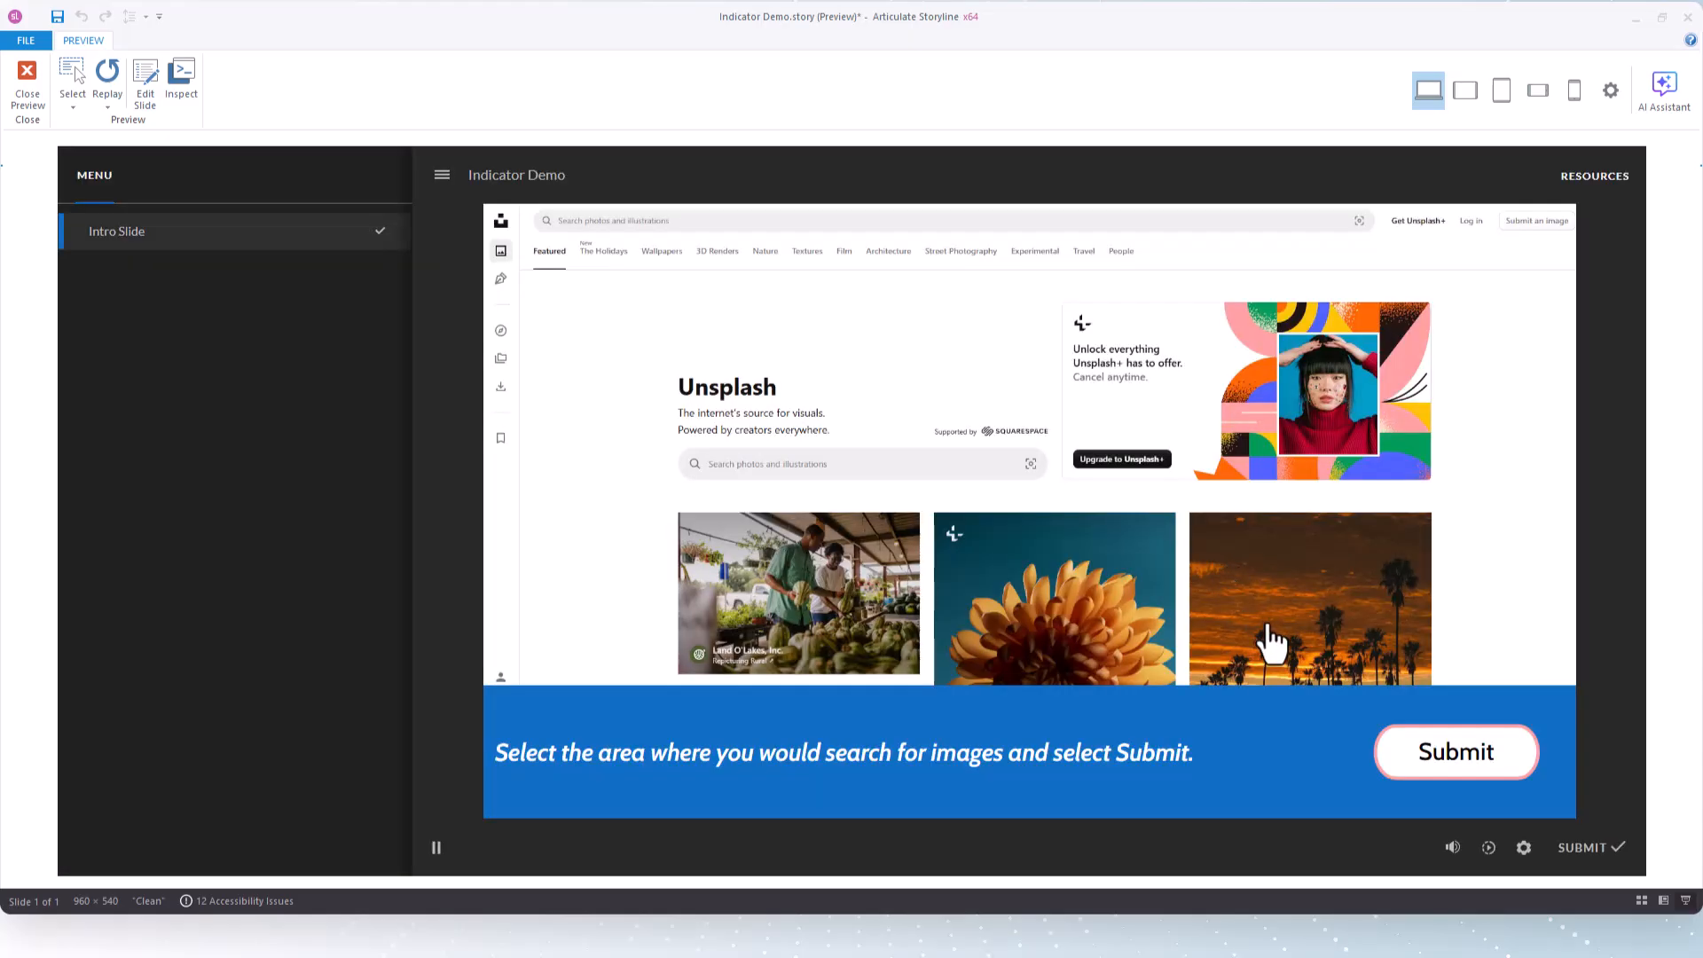
{"action": "left_click", "coordinate": [943, 343]}
{"action": "left_click", "coordinate": [1498, 759]}
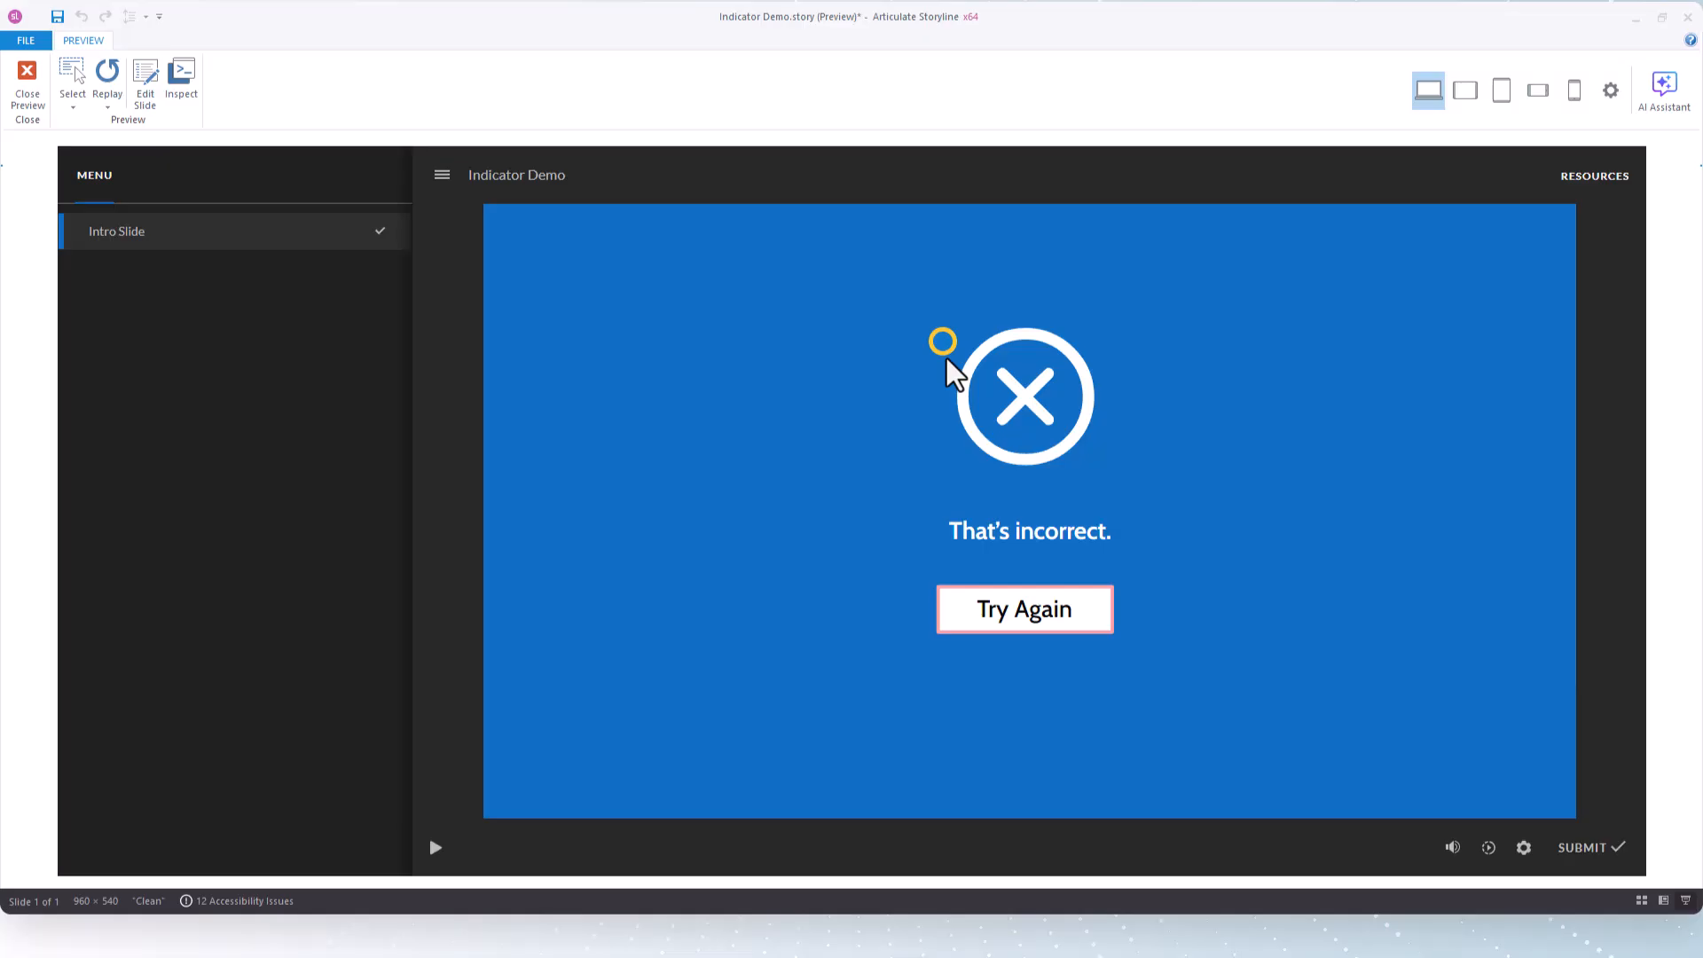
{"action": "left_click", "coordinate": [18, 92]}
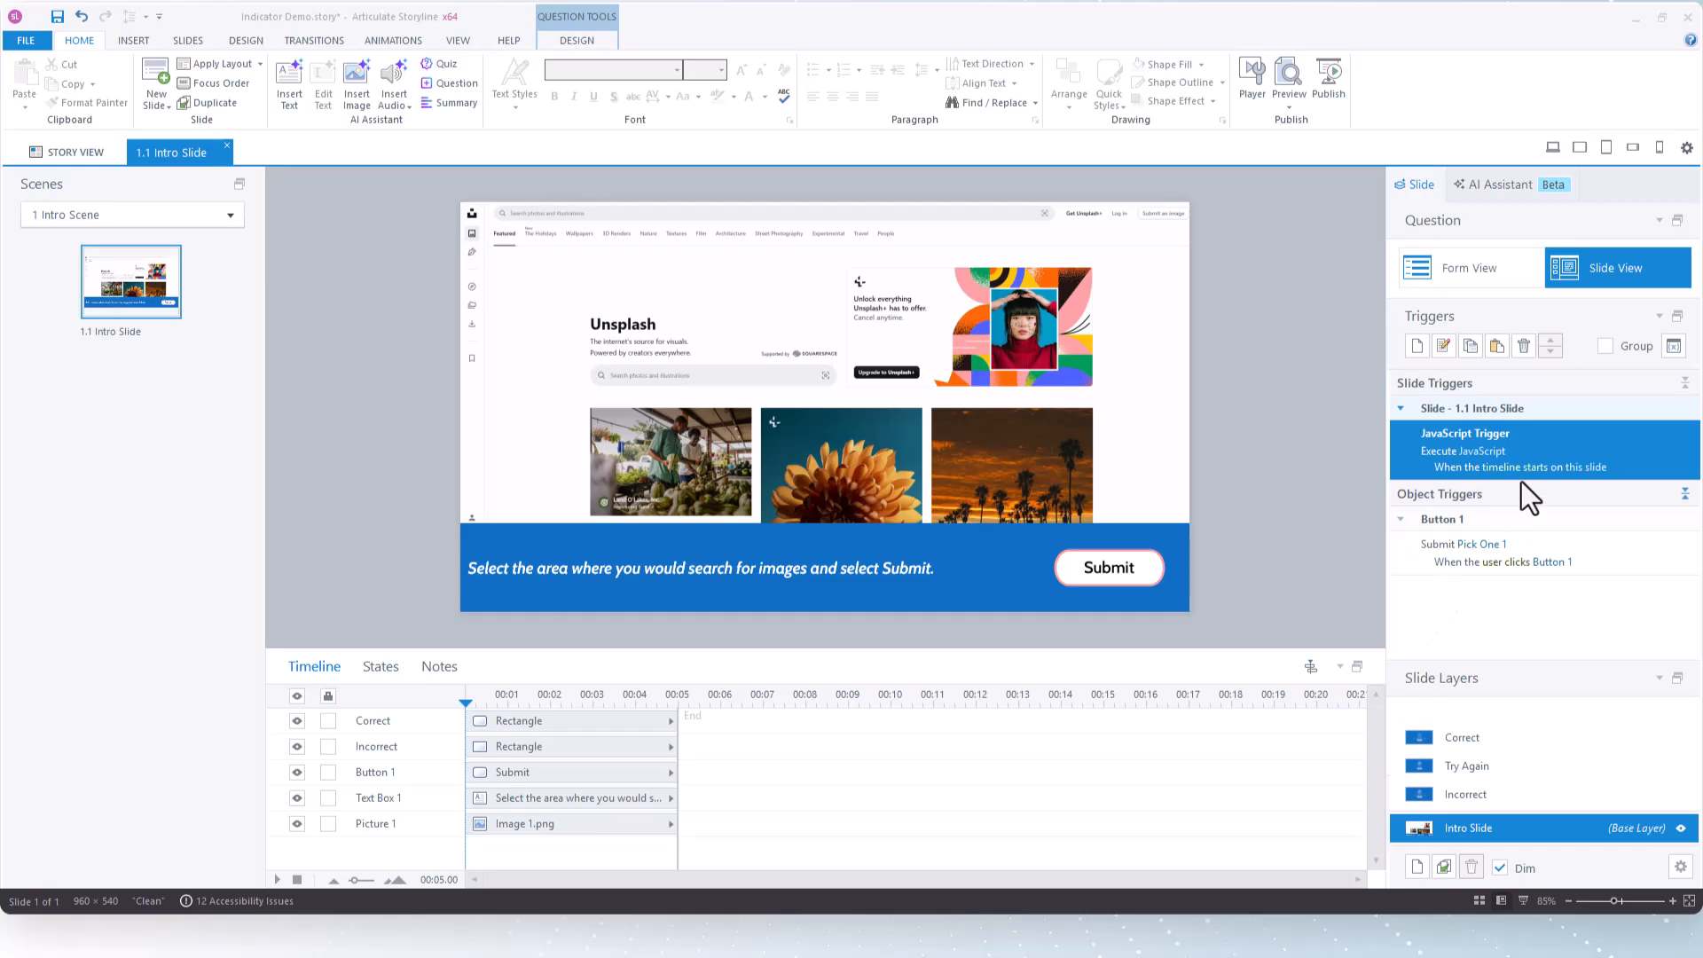
Read through the slide trigger's whole JavaScript, including the click-marker styling and the final suppressNextClickMarker line, and close it without changes
{"action": "left_click", "coordinate": [1480, 452]}
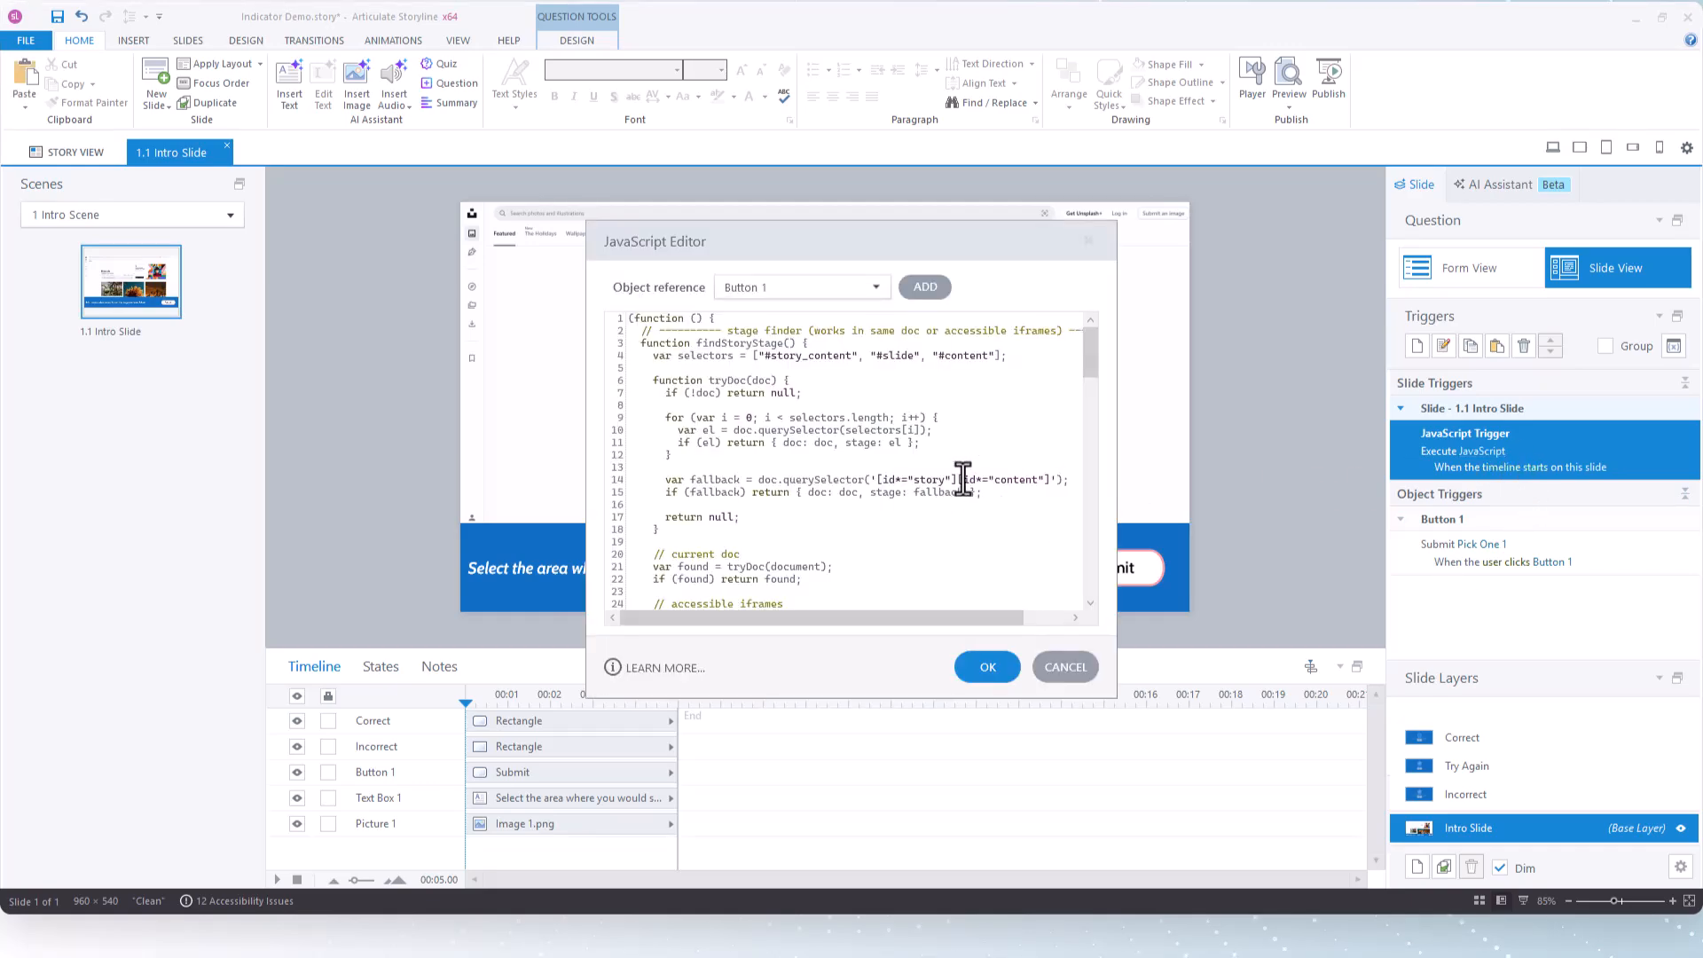
{"action": "scroll", "coordinate": [963, 483], "scroll_direction": "down", "scroll_amount": 1}
{"action": "scroll", "coordinate": [963, 480], "scroll_direction": "down", "scroll_amount": 1}
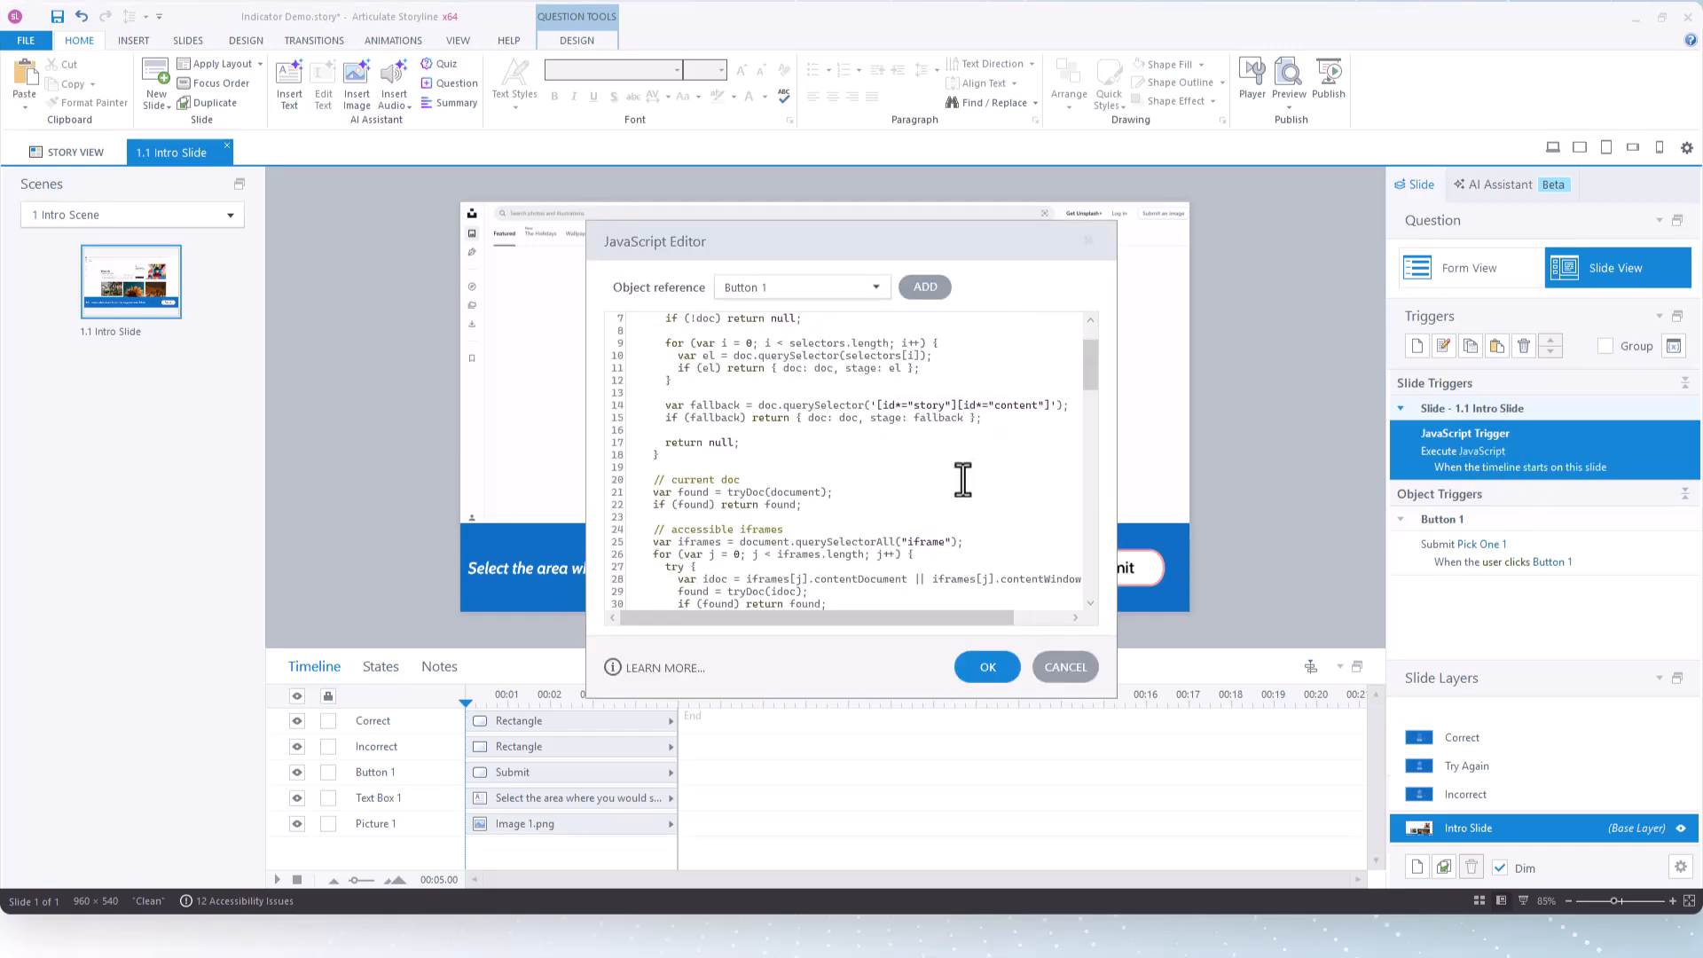
{"action": "scroll", "coordinate": [964, 480], "scroll_direction": "down", "scroll_amount": 6}
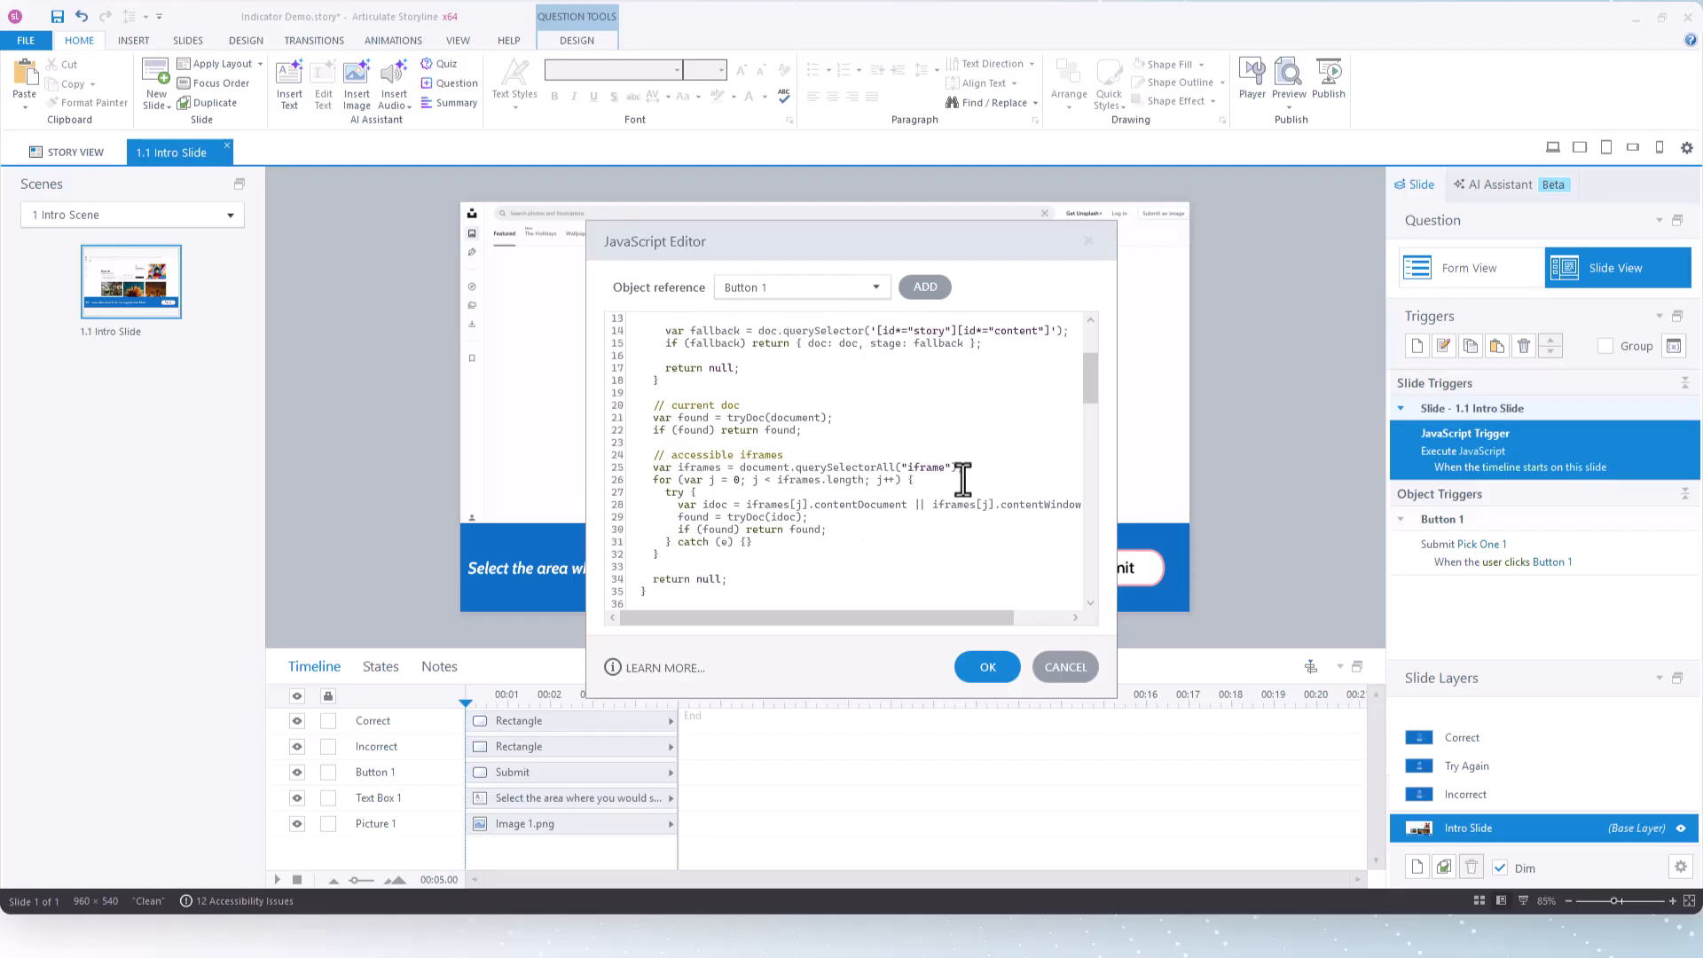
{"action": "scroll", "coordinate": [963, 480], "scroll_direction": "down", "scroll_amount": 2}
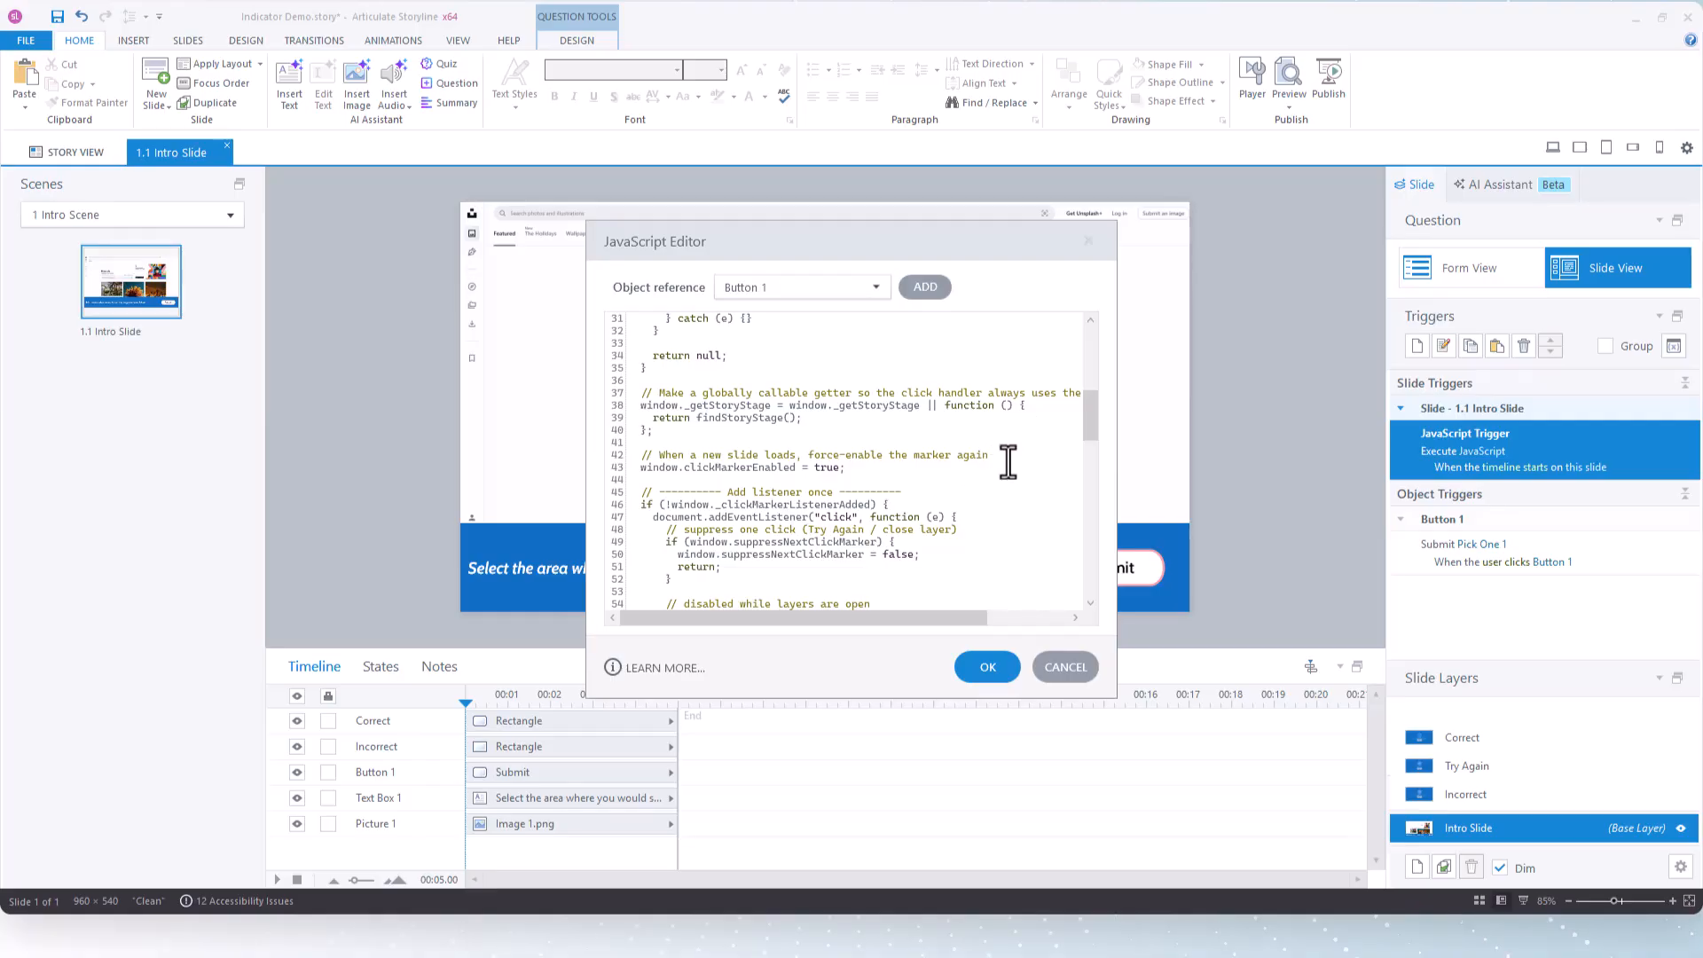
{"action": "scroll", "coordinate": [1006, 466], "scroll_direction": "down", "scroll_amount": 3}
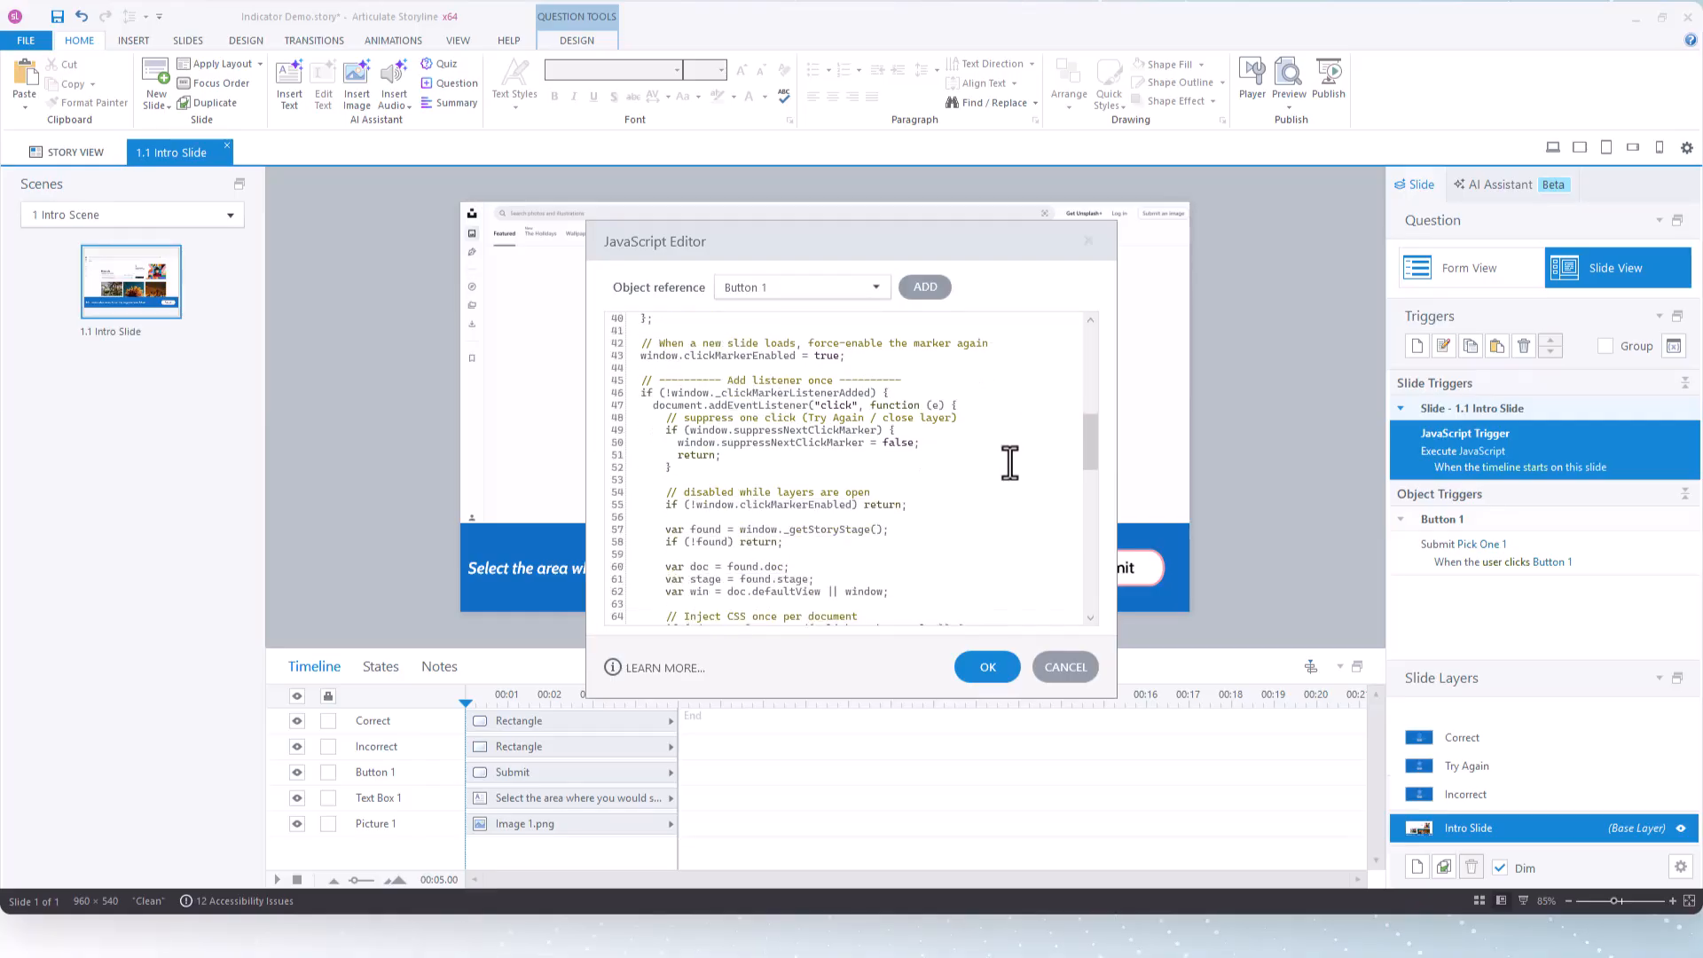
{"action": "scroll", "coordinate": [901, 507], "scroll_direction": "down", "scroll_amount": 2}
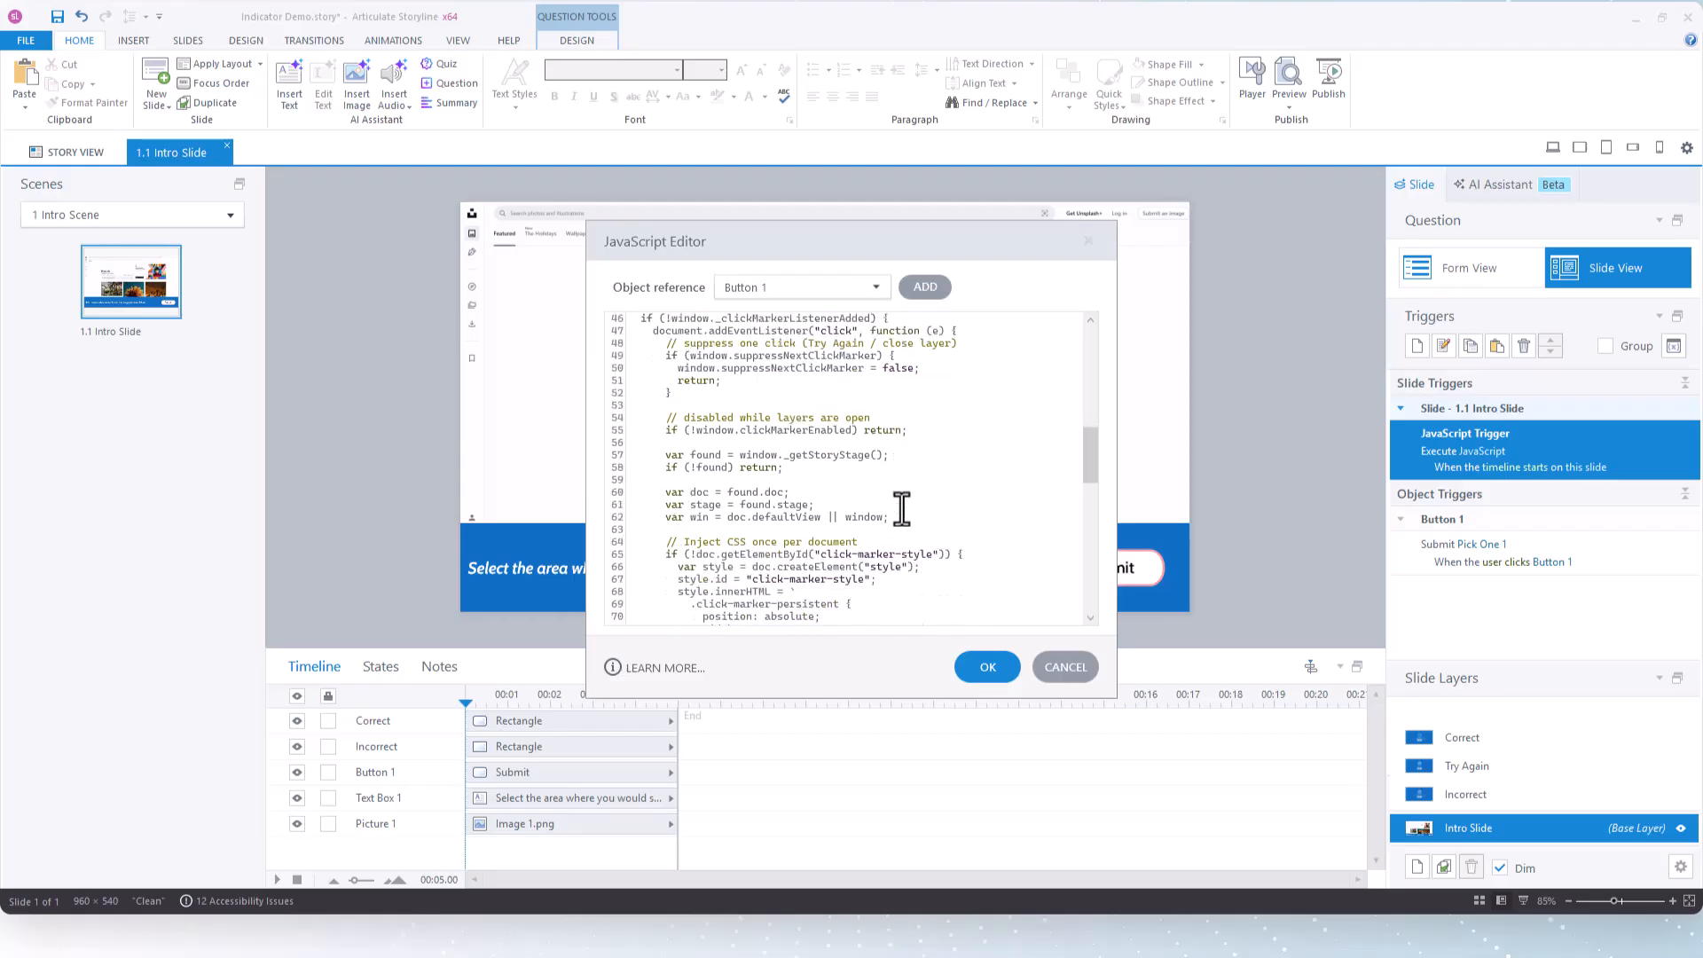
{"action": "scroll", "coordinate": [901, 507], "scroll_direction": "down", "scroll_amount": 5}
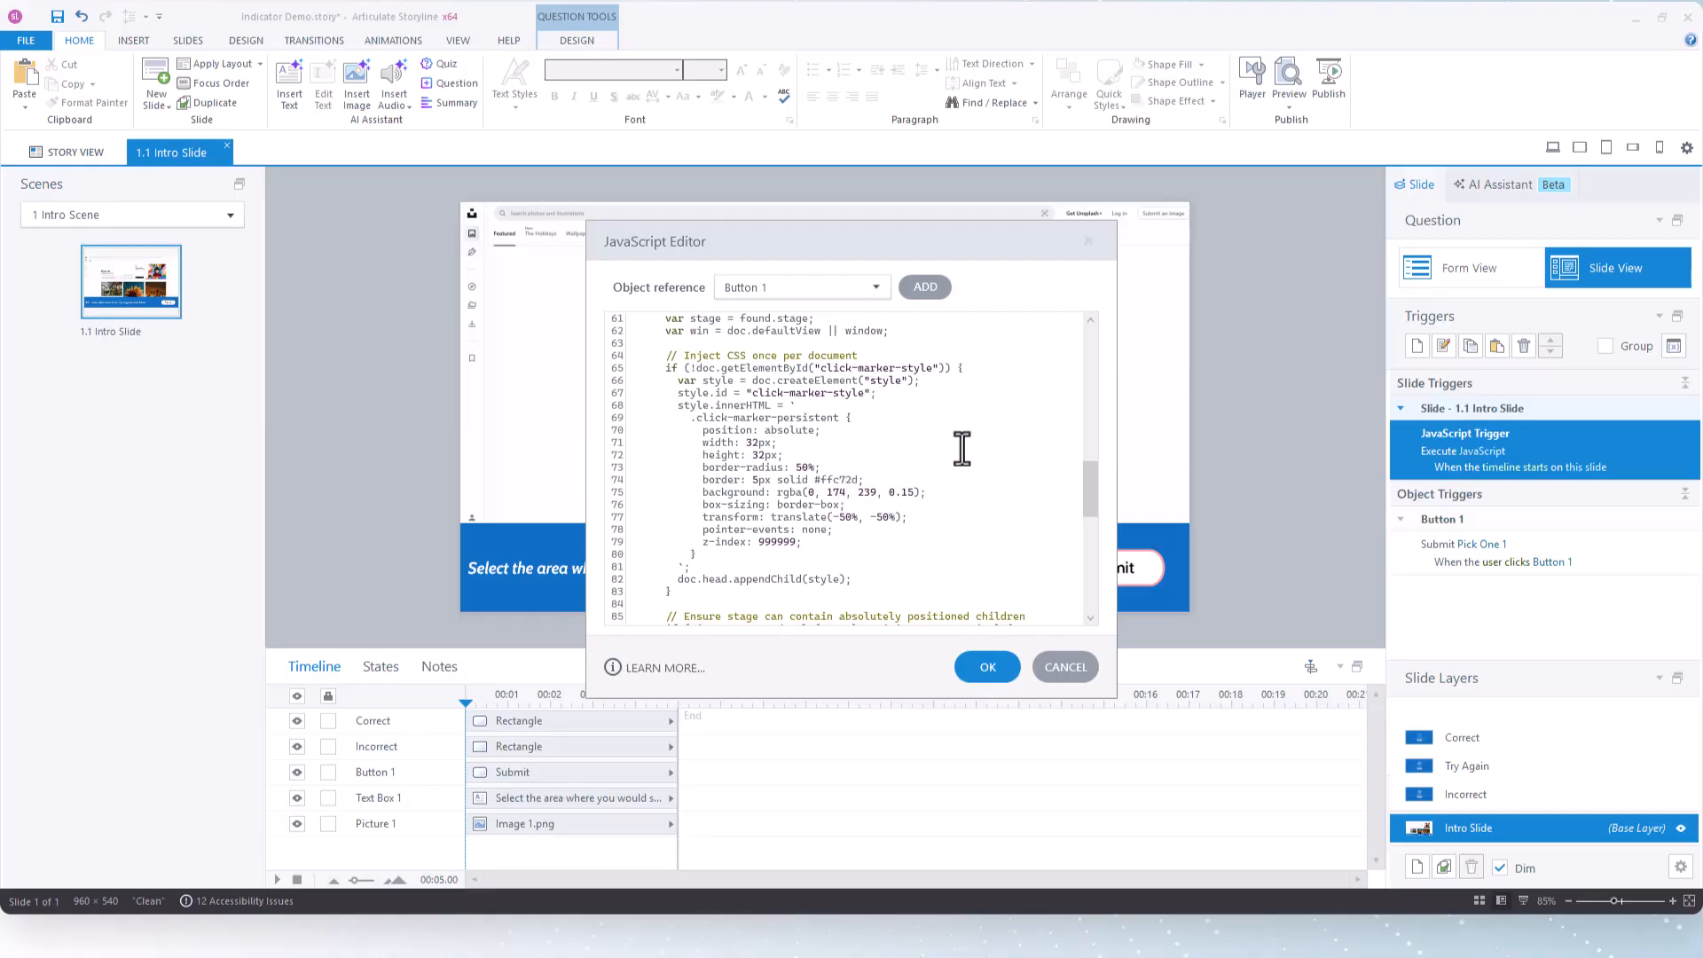
{"action": "scroll", "coordinate": [976, 477], "scroll_direction": "down", "scroll_amount": 4}
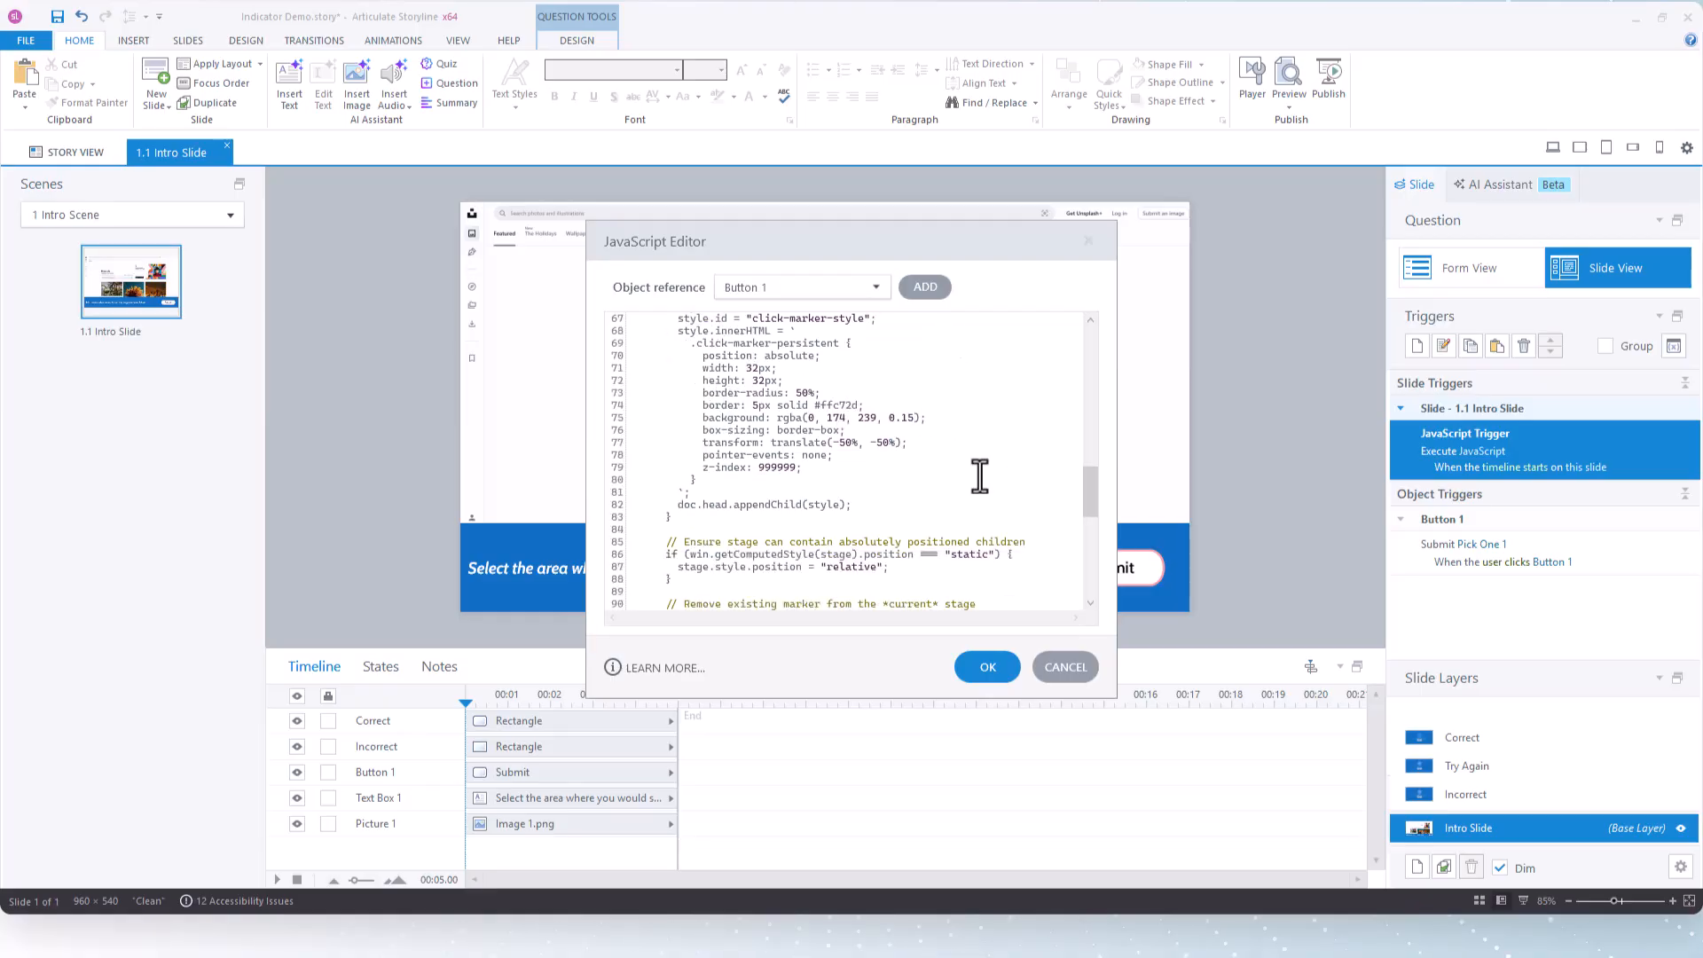
{"action": "scroll", "coordinate": [979, 480], "scroll_direction": "down", "scroll_amount": 10}
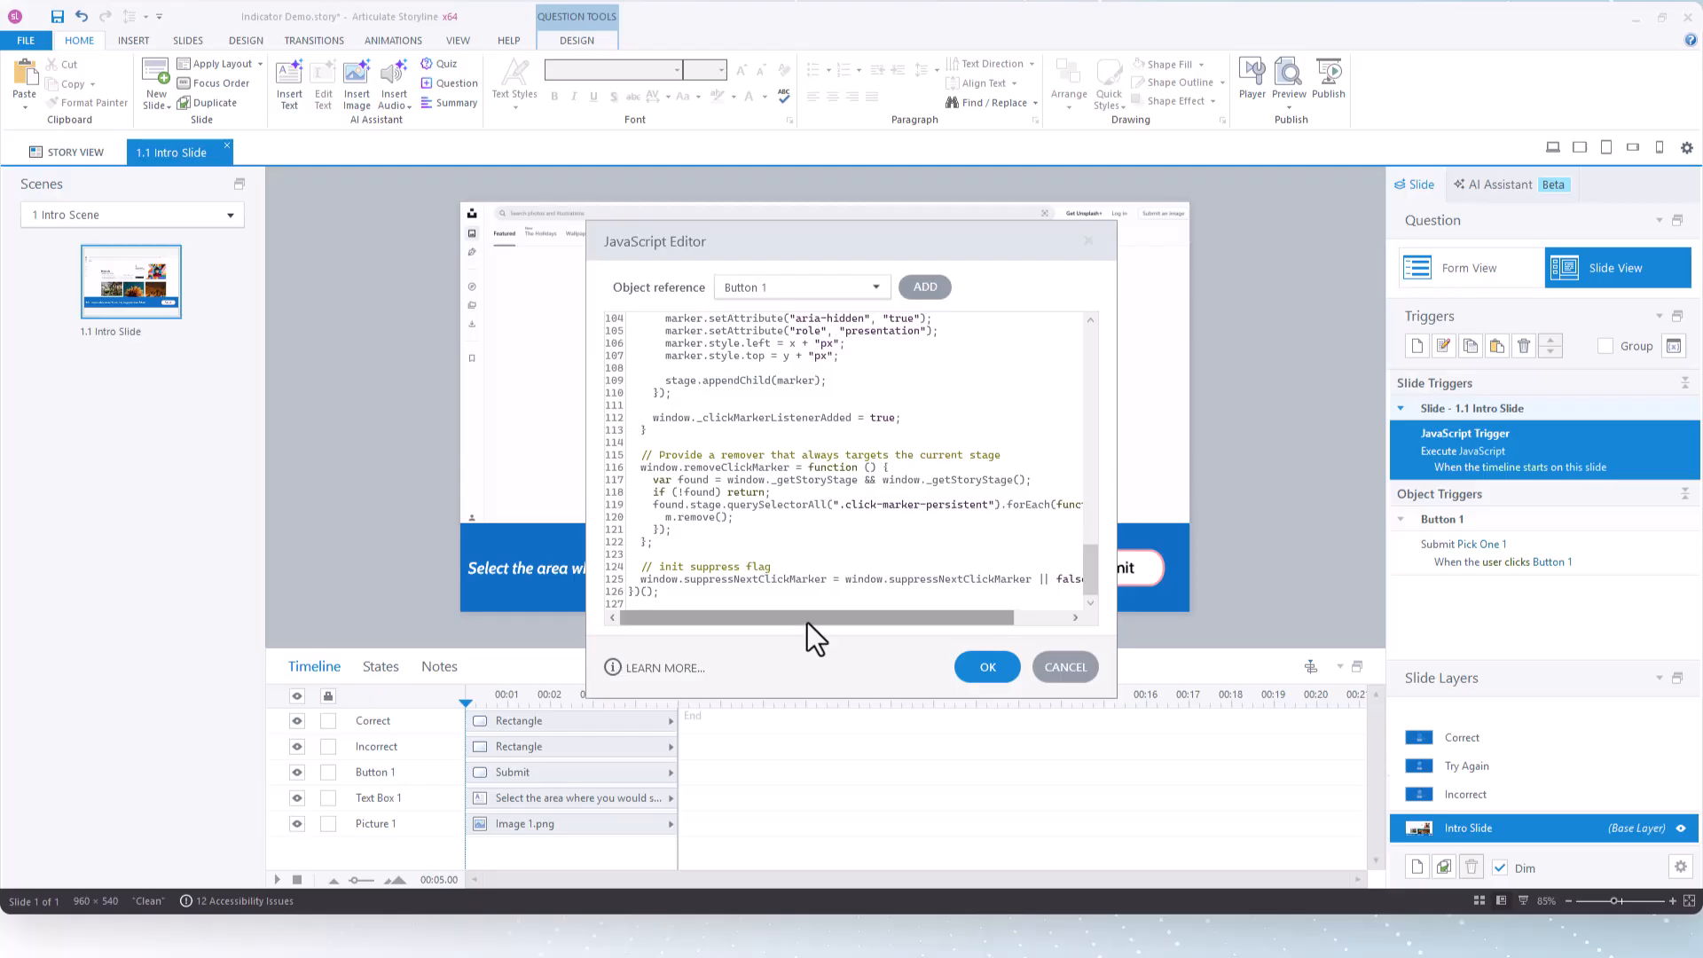
{"action": "left_click_drag", "start_coordinate": [809, 619], "coordinate": [939, 620]}
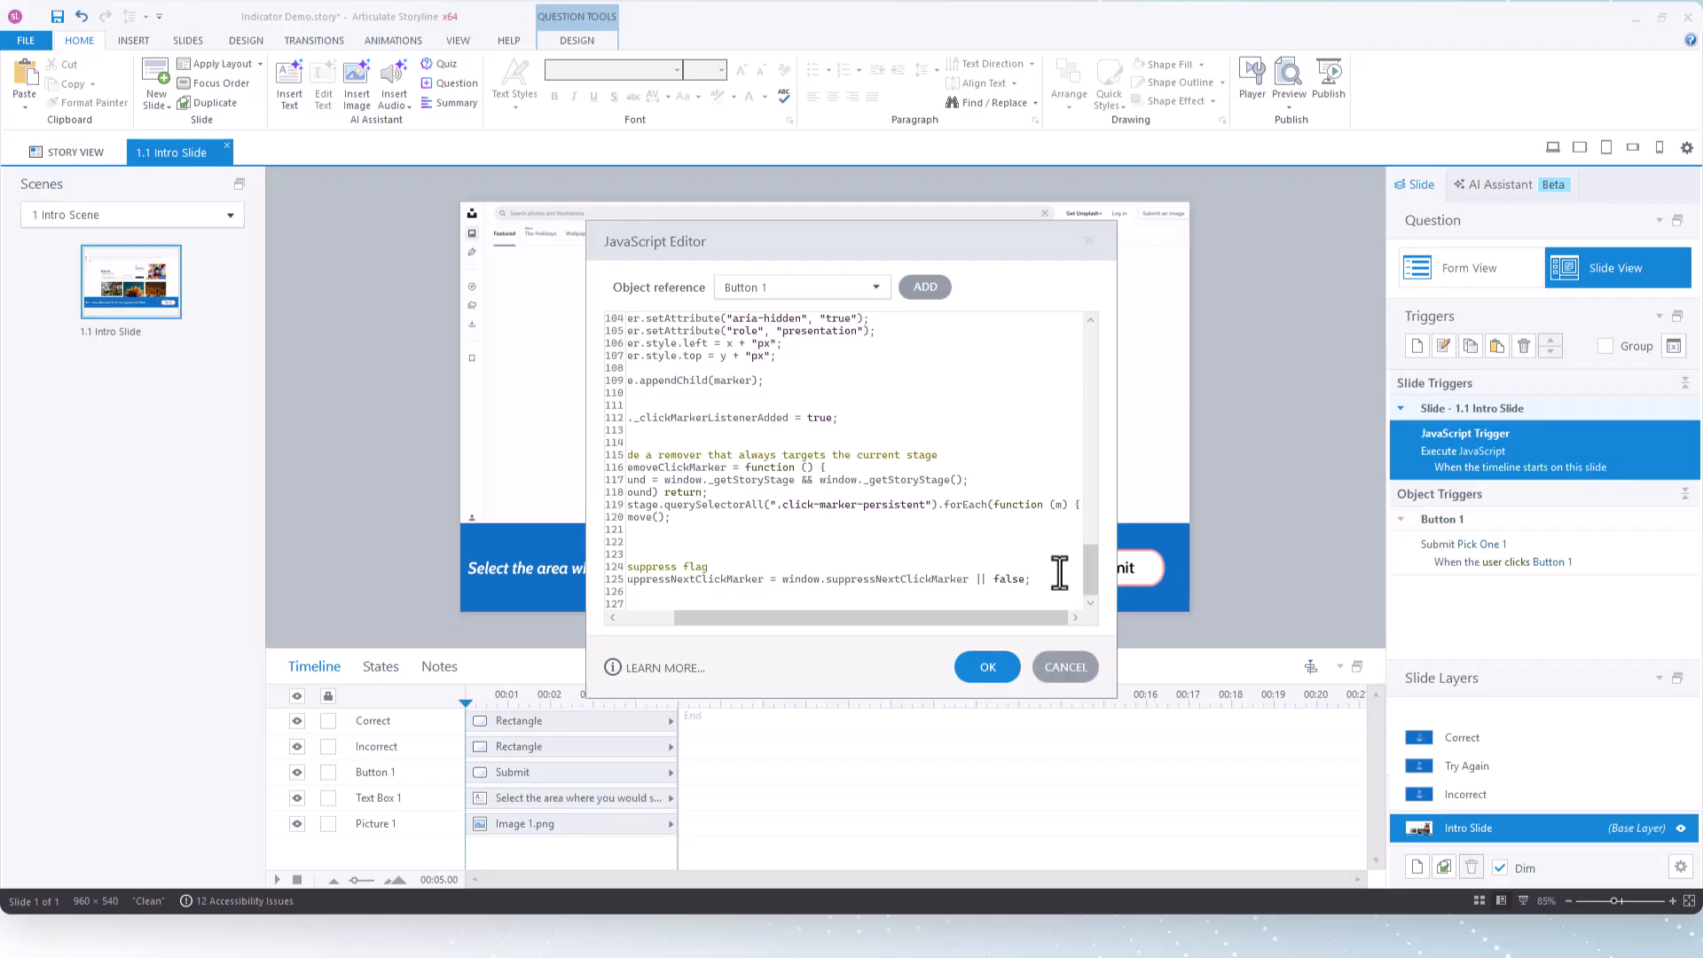
{"action": "left_click_drag", "start_coordinate": [1031, 580], "coordinate": [621, 582]}
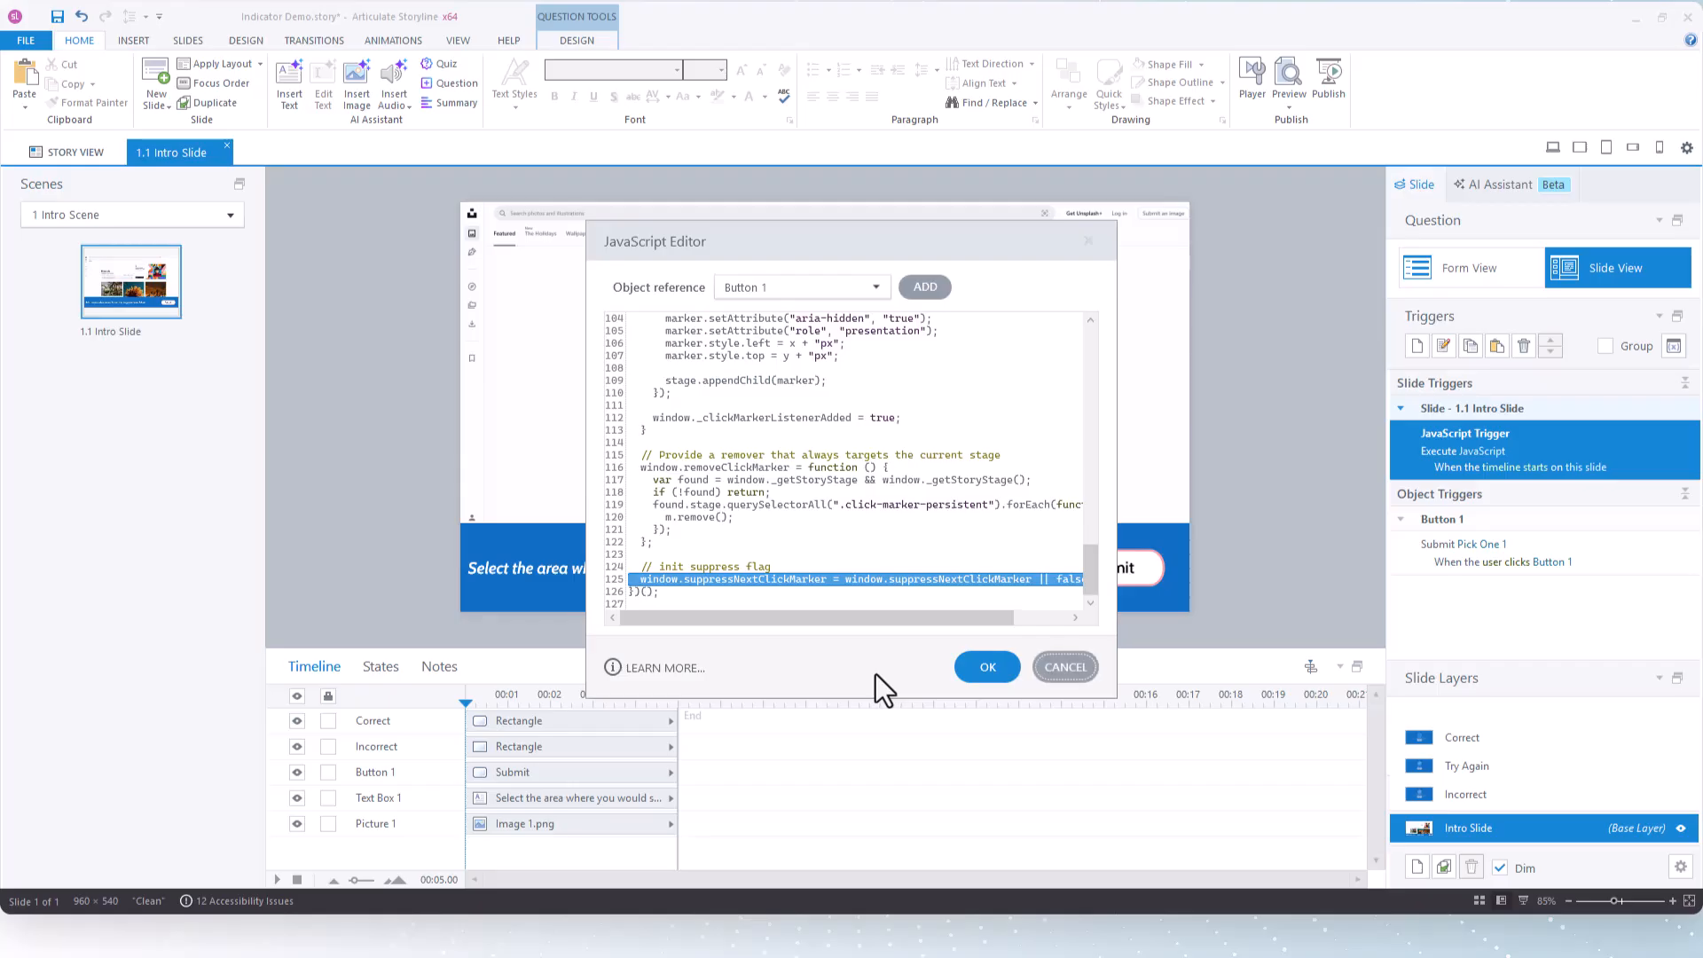
{"action": "left_click", "coordinate": [1083, 672]}
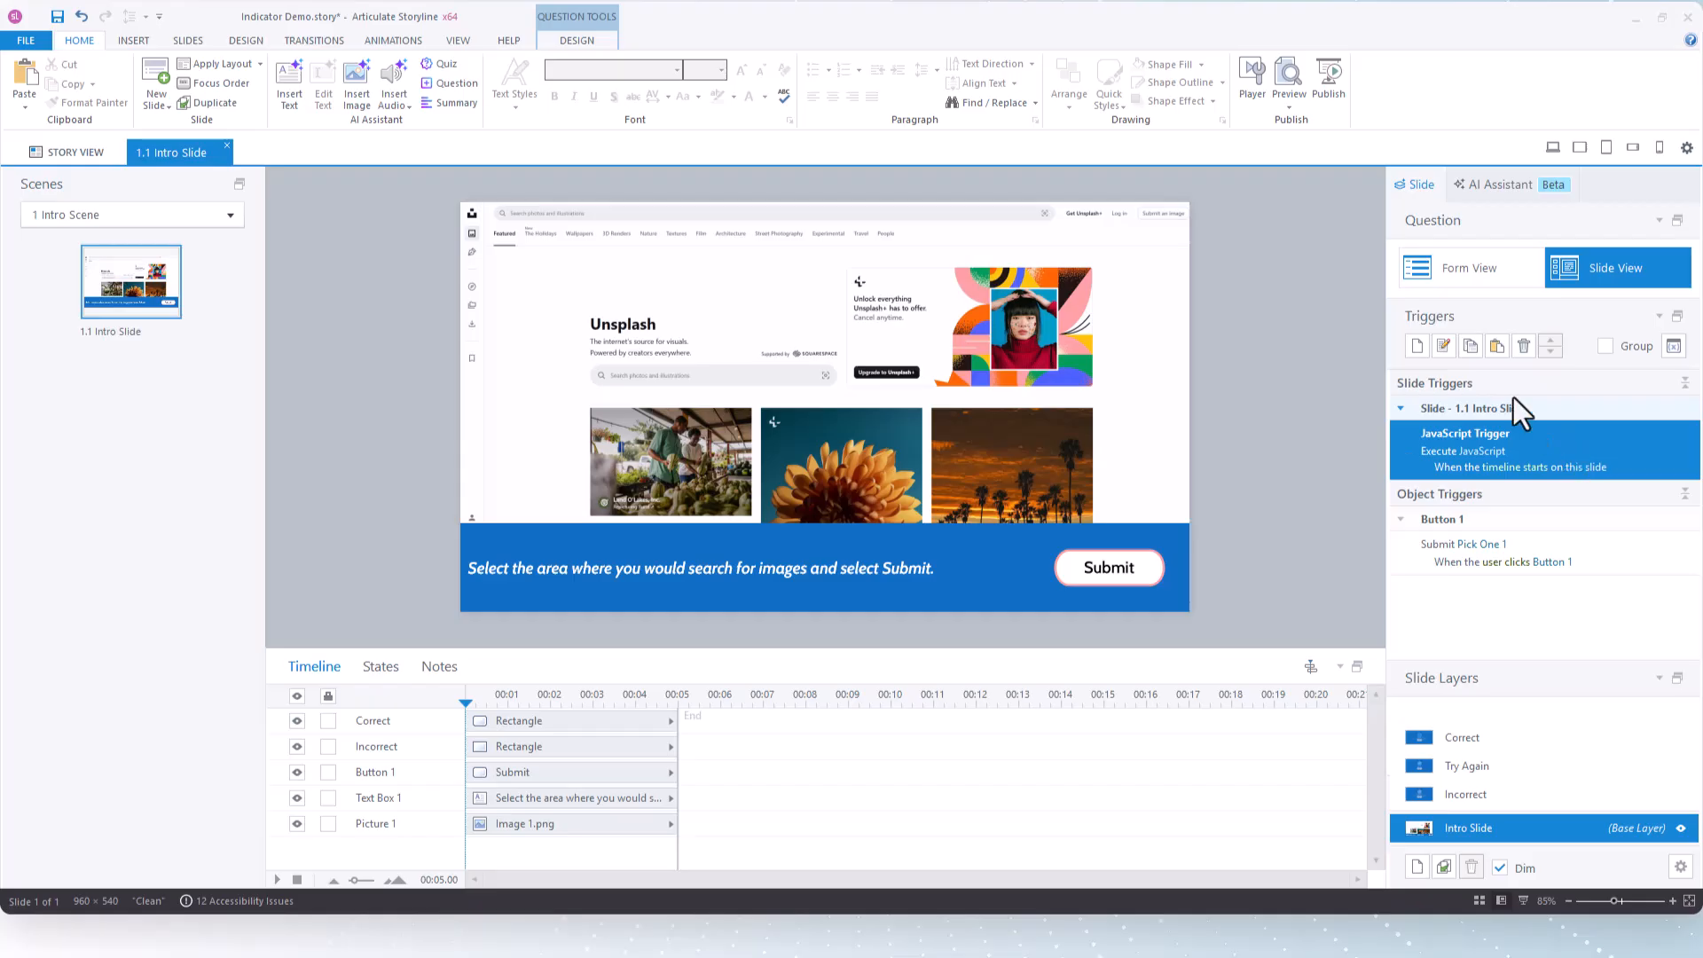
{"action": "left_click", "coordinate": [1417, 348]}
{"action": "left_click", "coordinate": [1298, 282]}
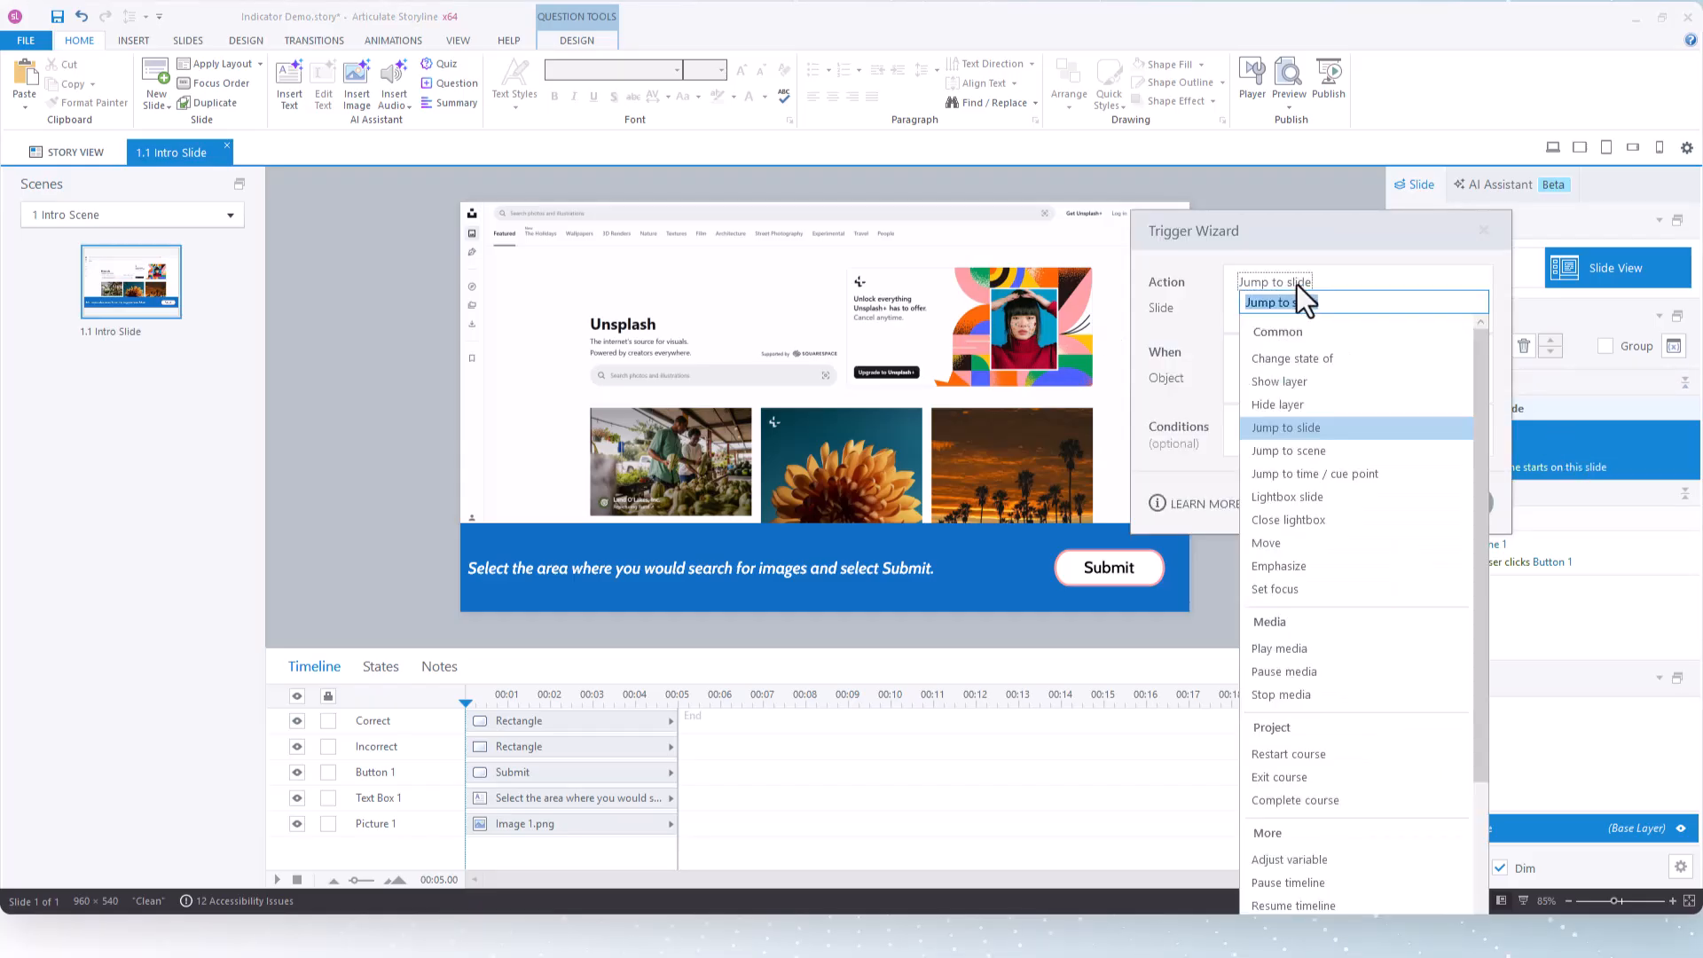
{"action": "type", "text": "ex"}
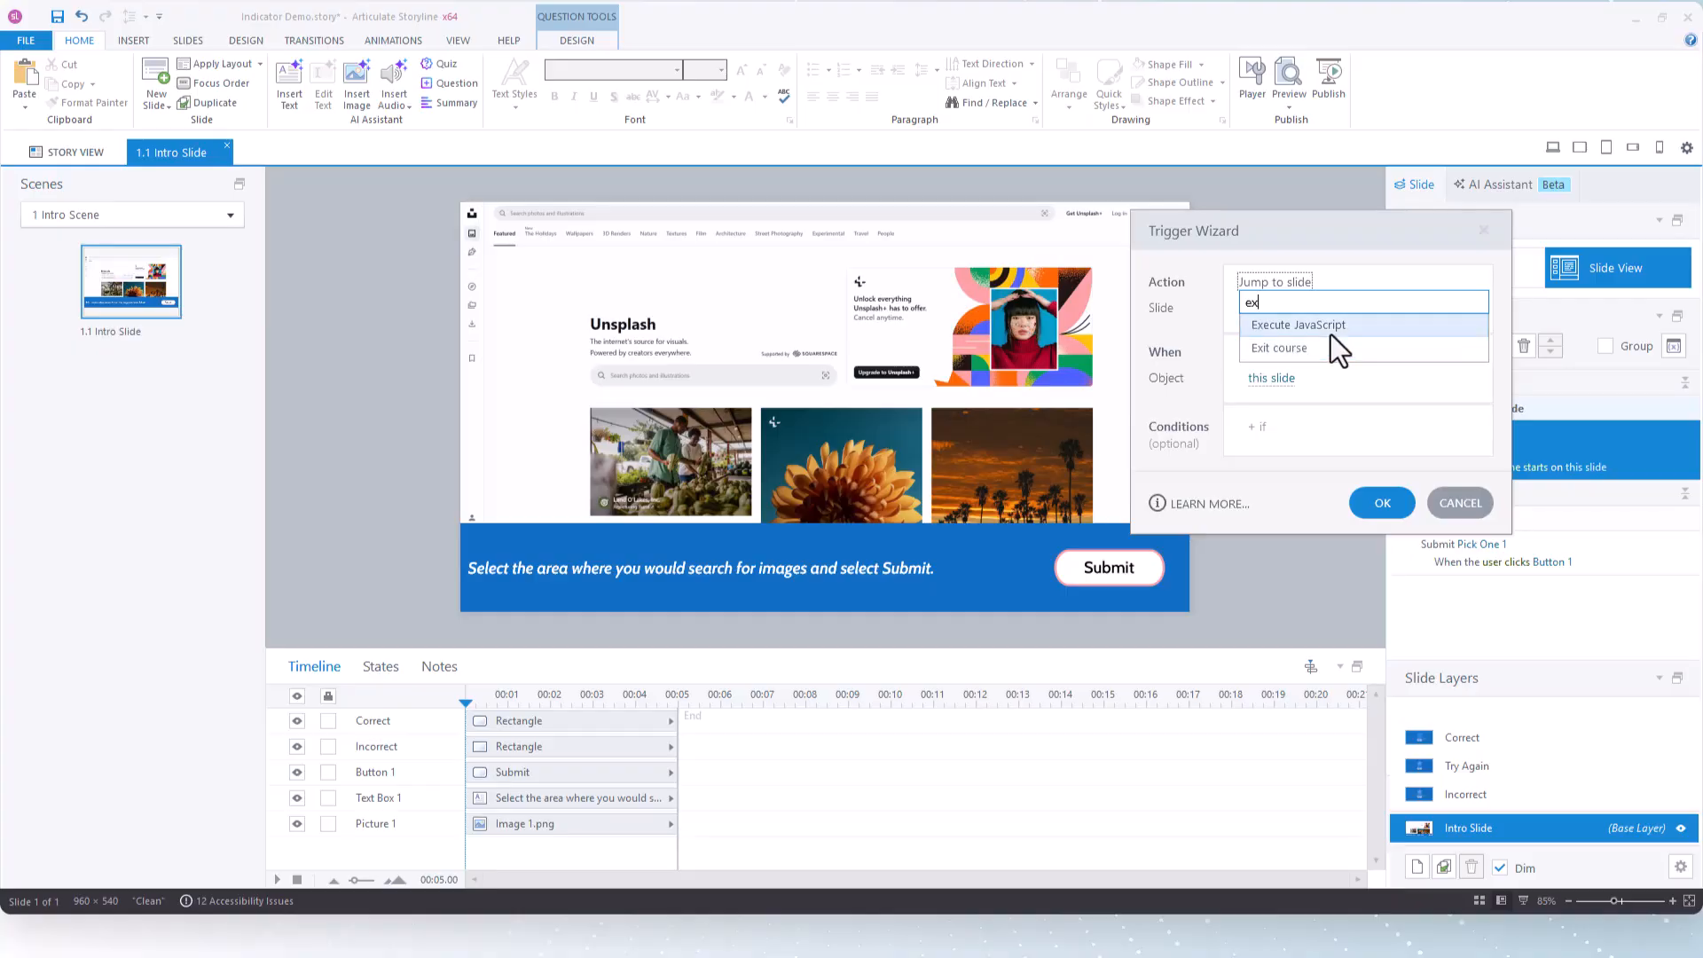
{"action": "left_click", "coordinate": [1485, 520]}
{"action": "left_click", "coordinate": [1490, 500]}
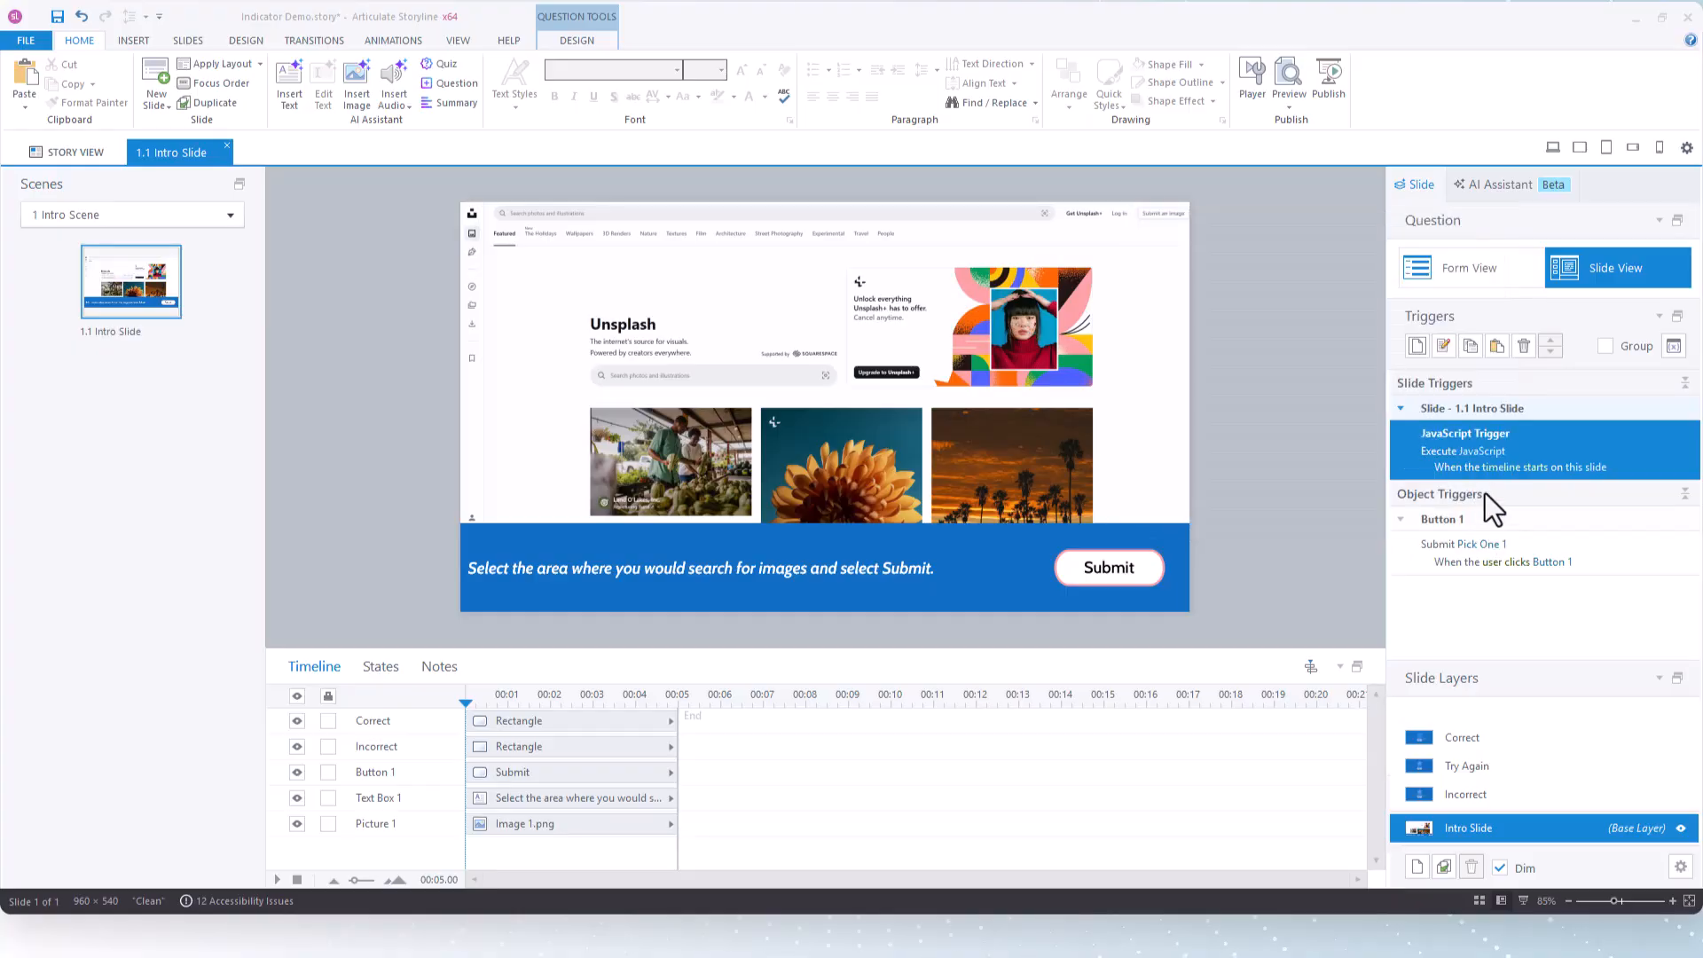
Open the Intro Slide trigger's JavaScript, select all of its code, and close the editor without changes
{"action": "double_click", "coordinate": [1467, 449]}
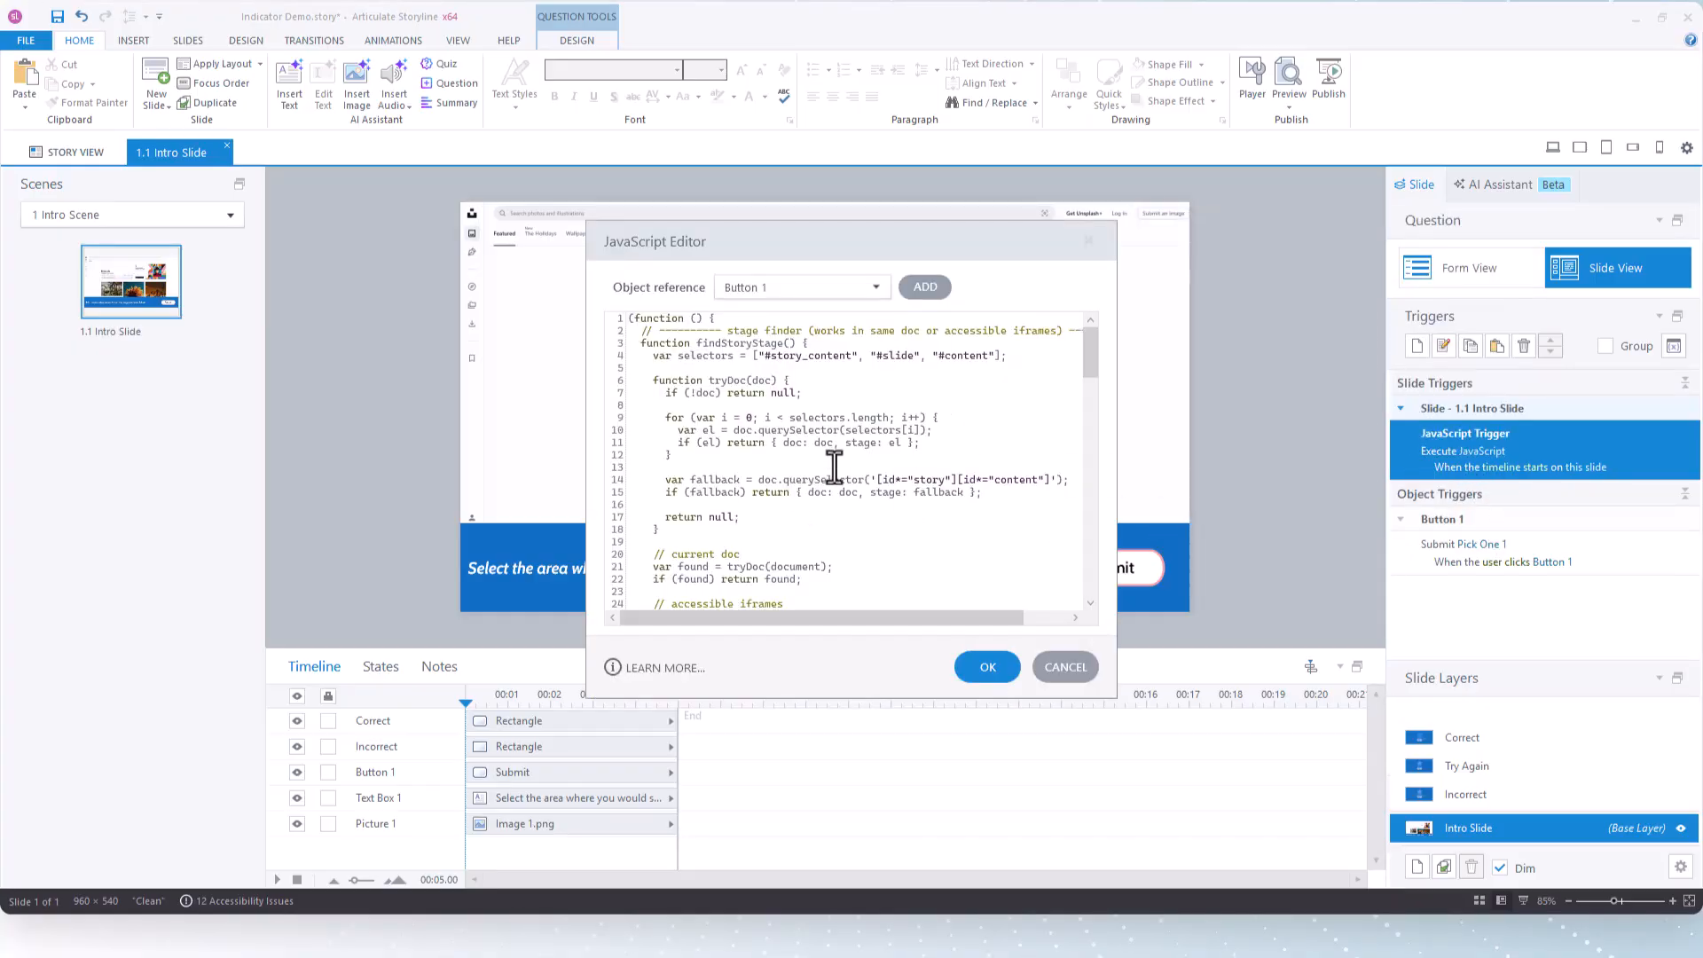
{"action": "key", "text": "ctrl+a"}
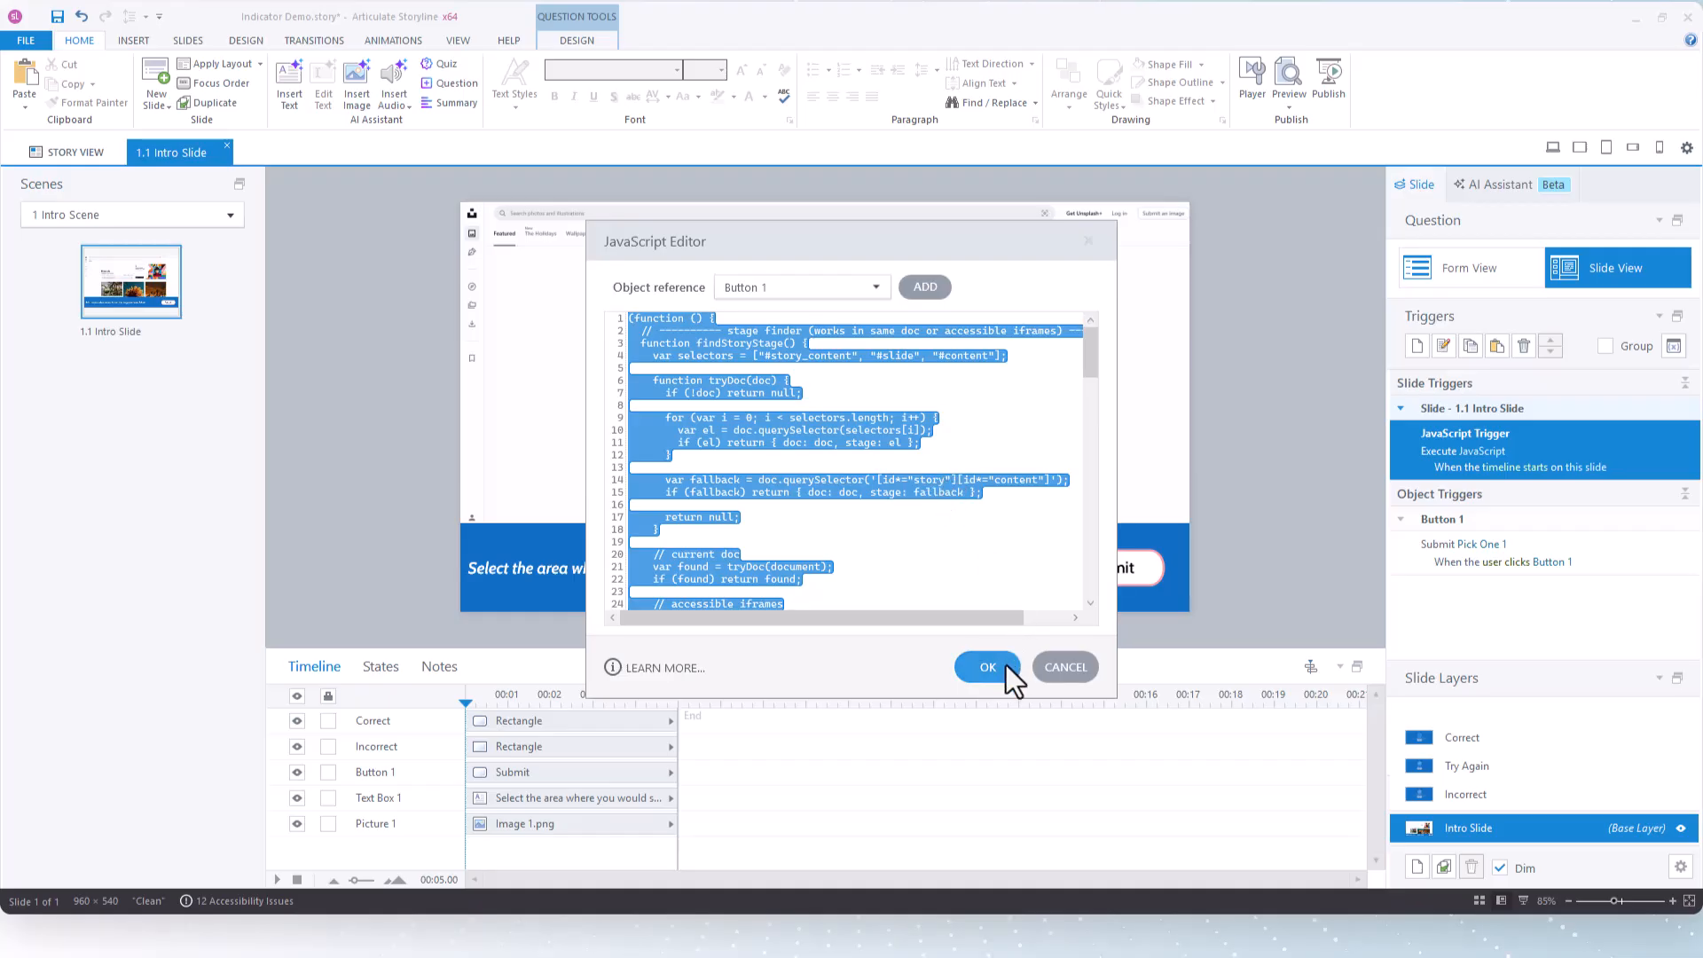
{"action": "left_click", "coordinate": [1066, 667]}
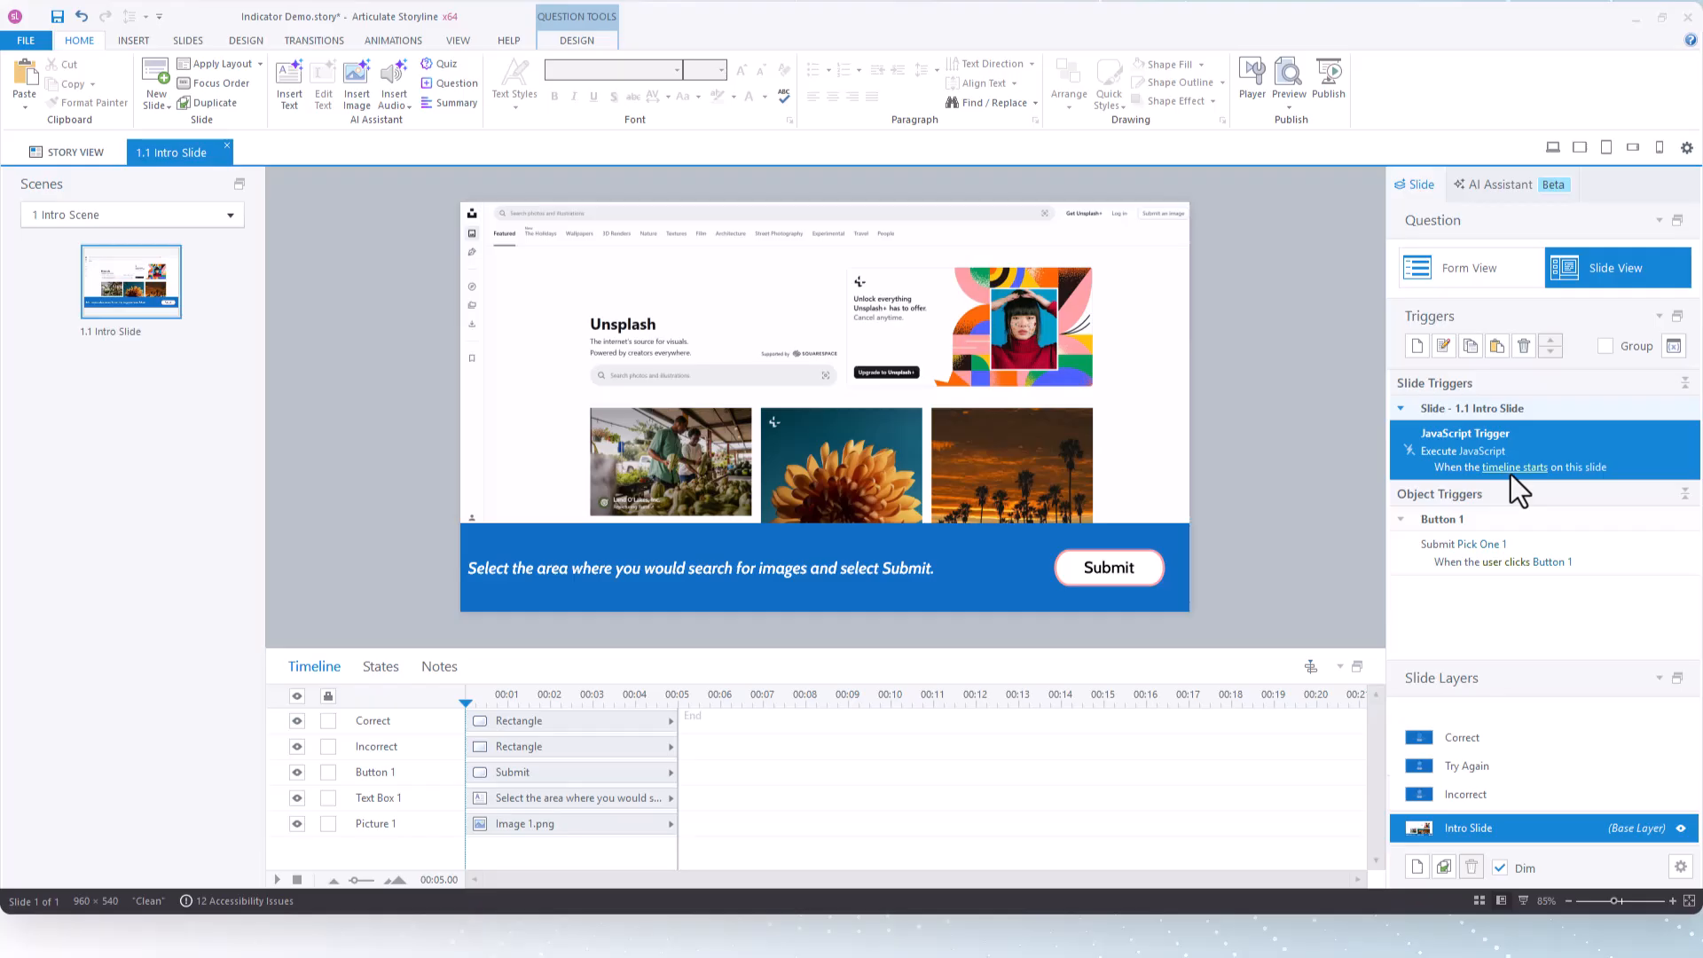
Paste the copied JavaScript trigger that sets window.clickMarkerEnabled to false onto the Try Again layer, and check its code
{"action": "left_click", "coordinate": [1487, 764]}
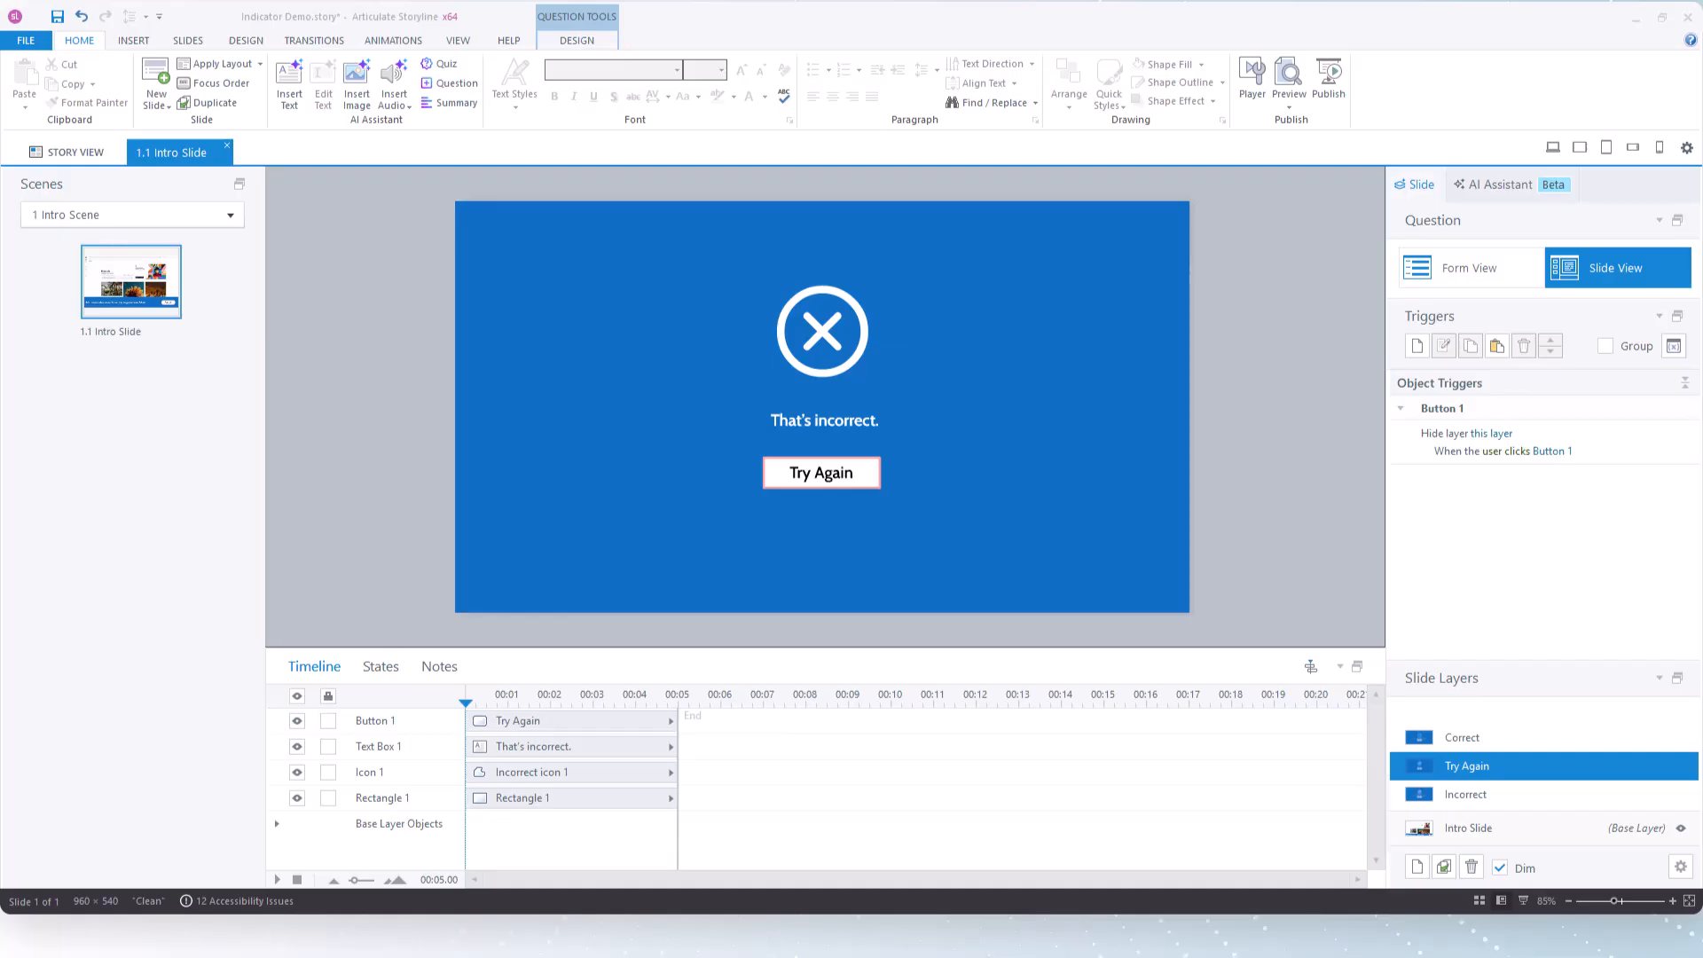
{"action": "left_click", "coordinate": [1498, 347]}
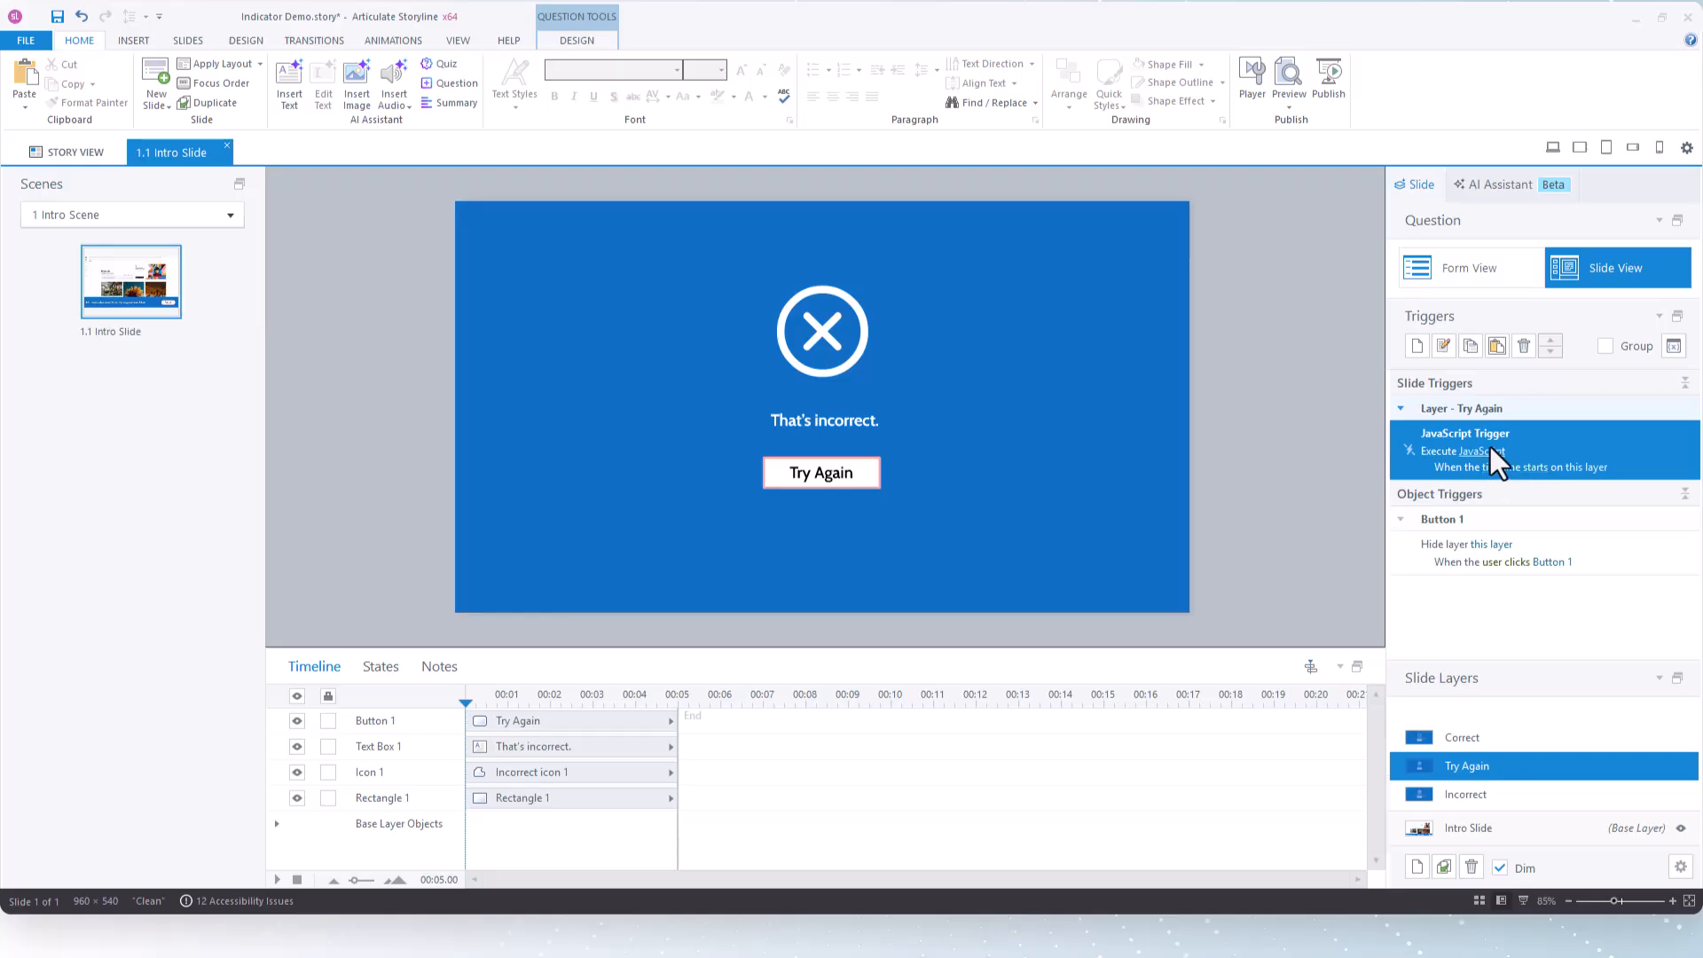
{"action": "left_click", "coordinate": [1490, 447]}
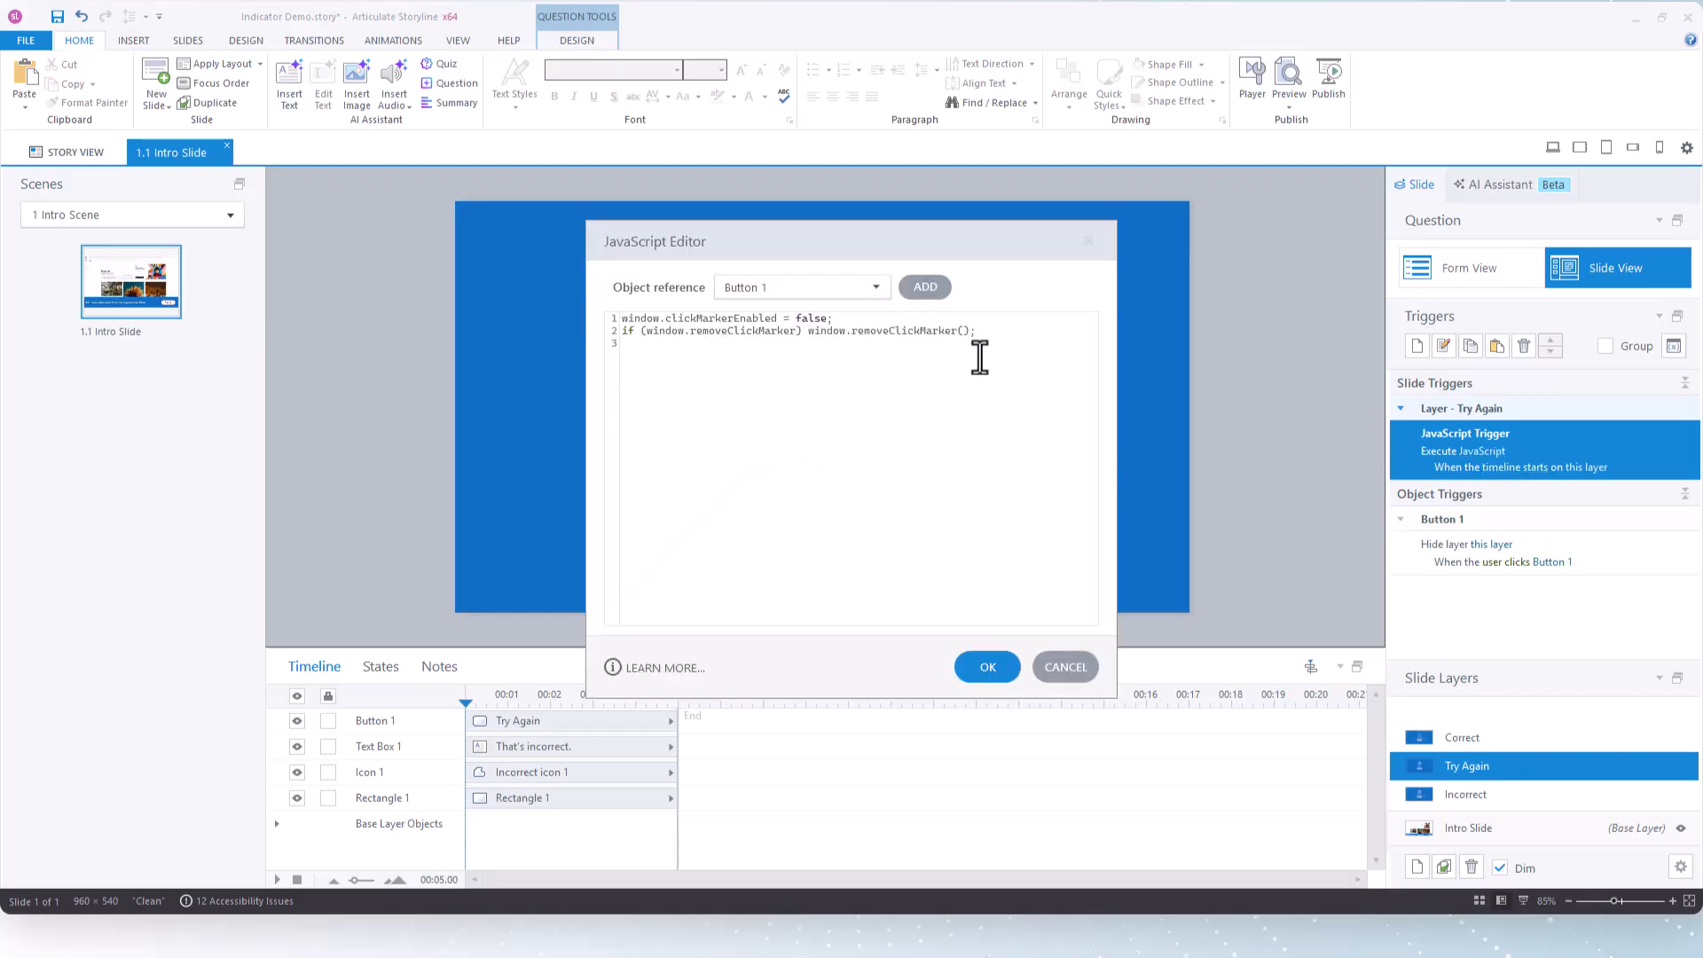
{"action": "left_click", "coordinate": [984, 671]}
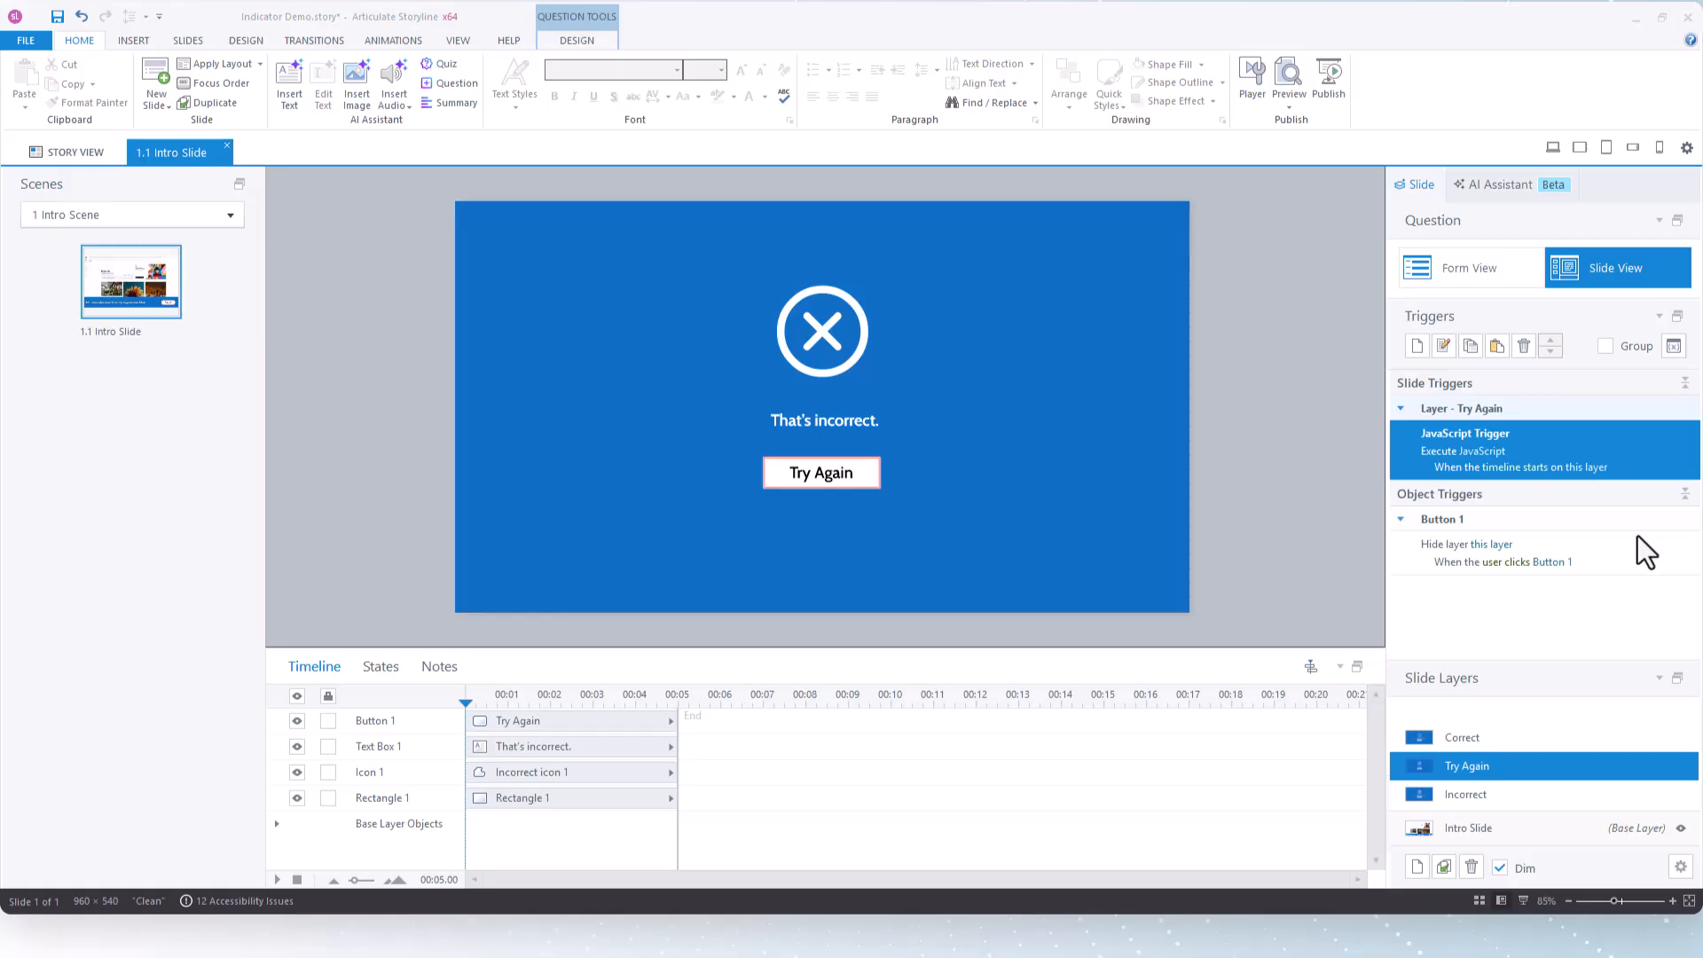
Paste the JavaScript trigger that re-enables the click marker onto the Try Again button, check its code, and place it above the Hide layer trigger
{"action": "left_click", "coordinate": [1581, 552]}
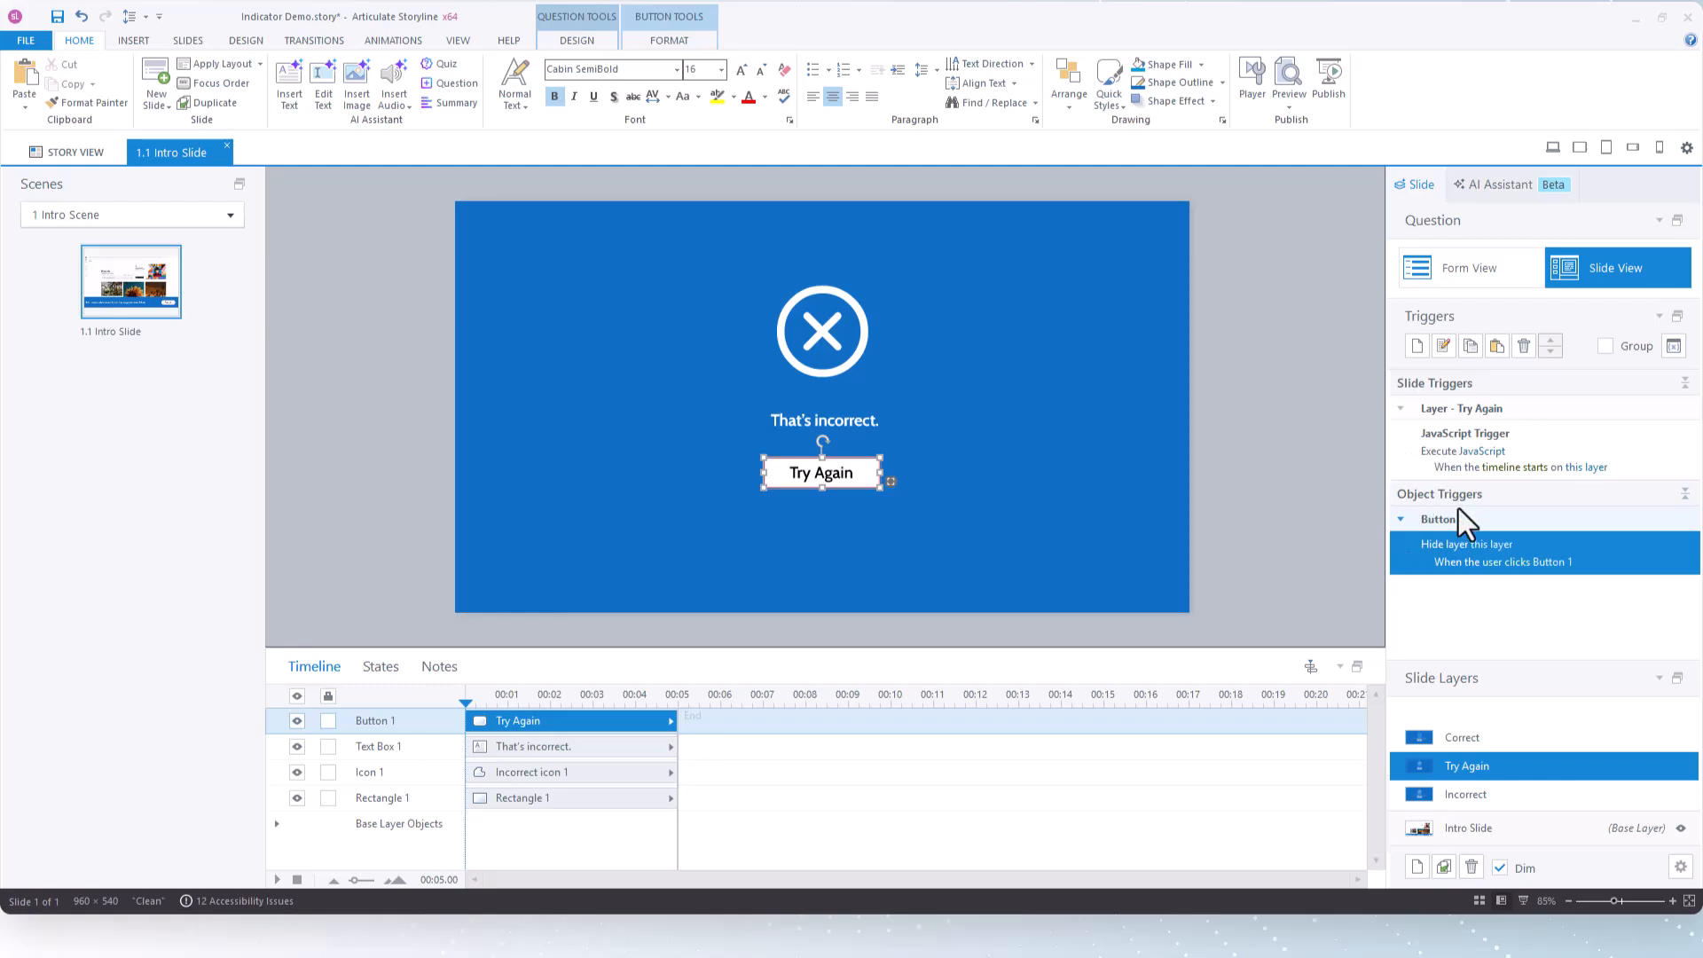
{"action": "left_click", "coordinate": [1500, 349]}
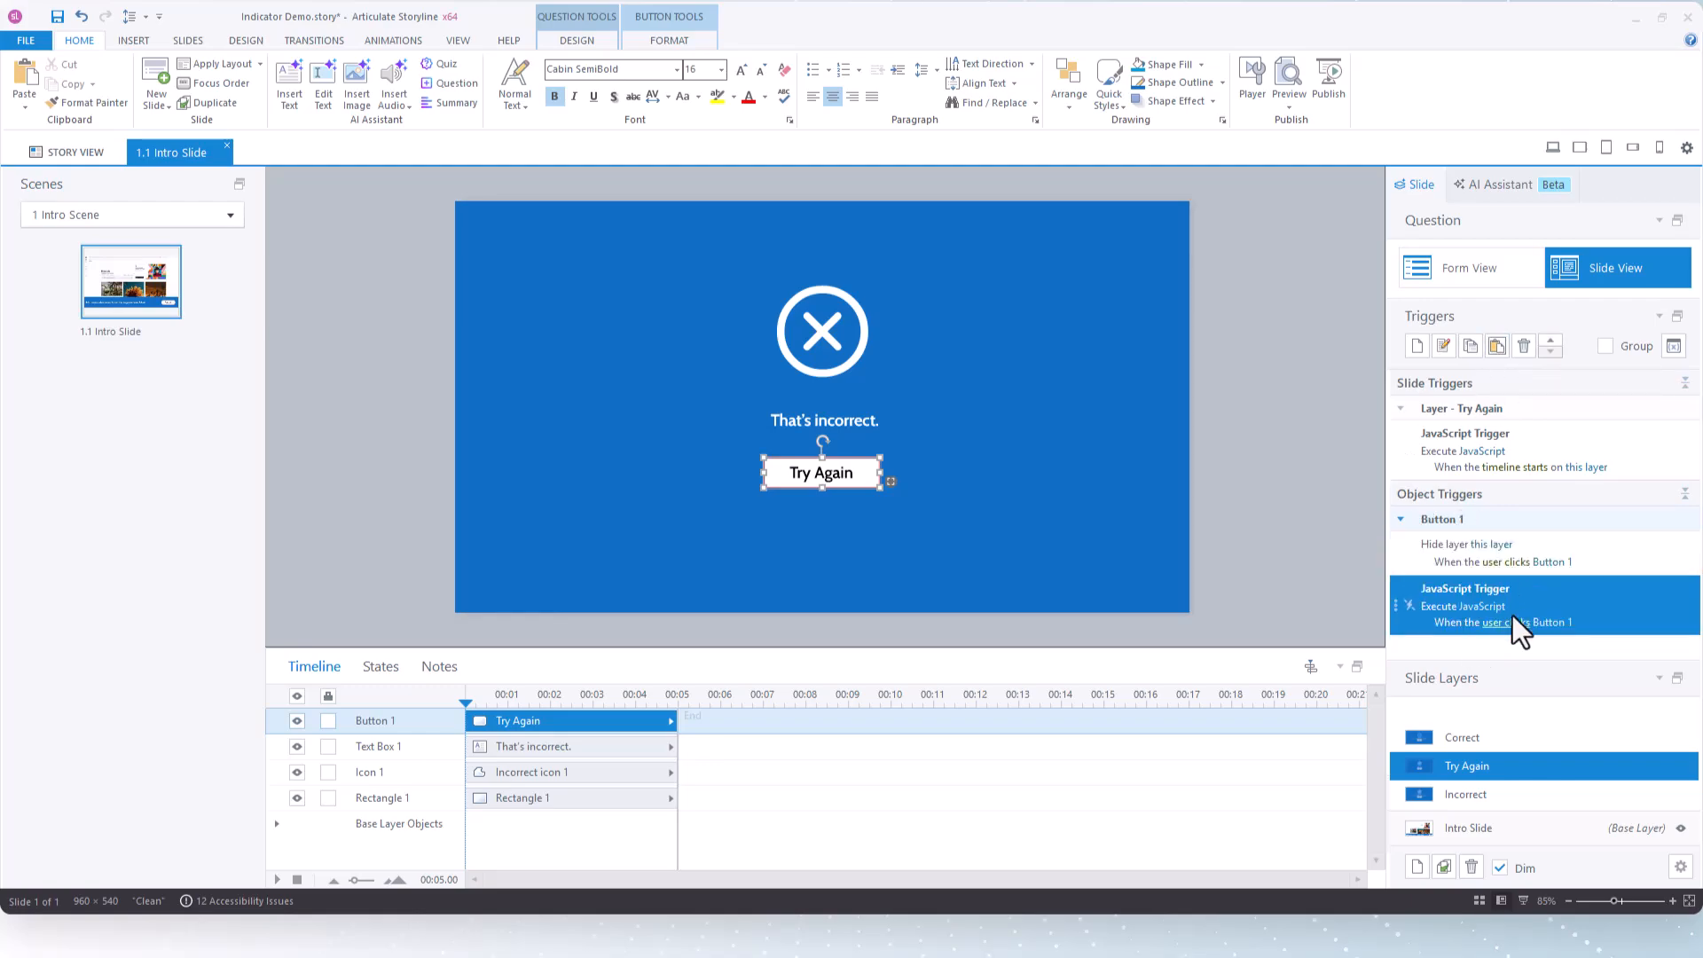
{"action": "left_click", "coordinate": [1483, 605]}
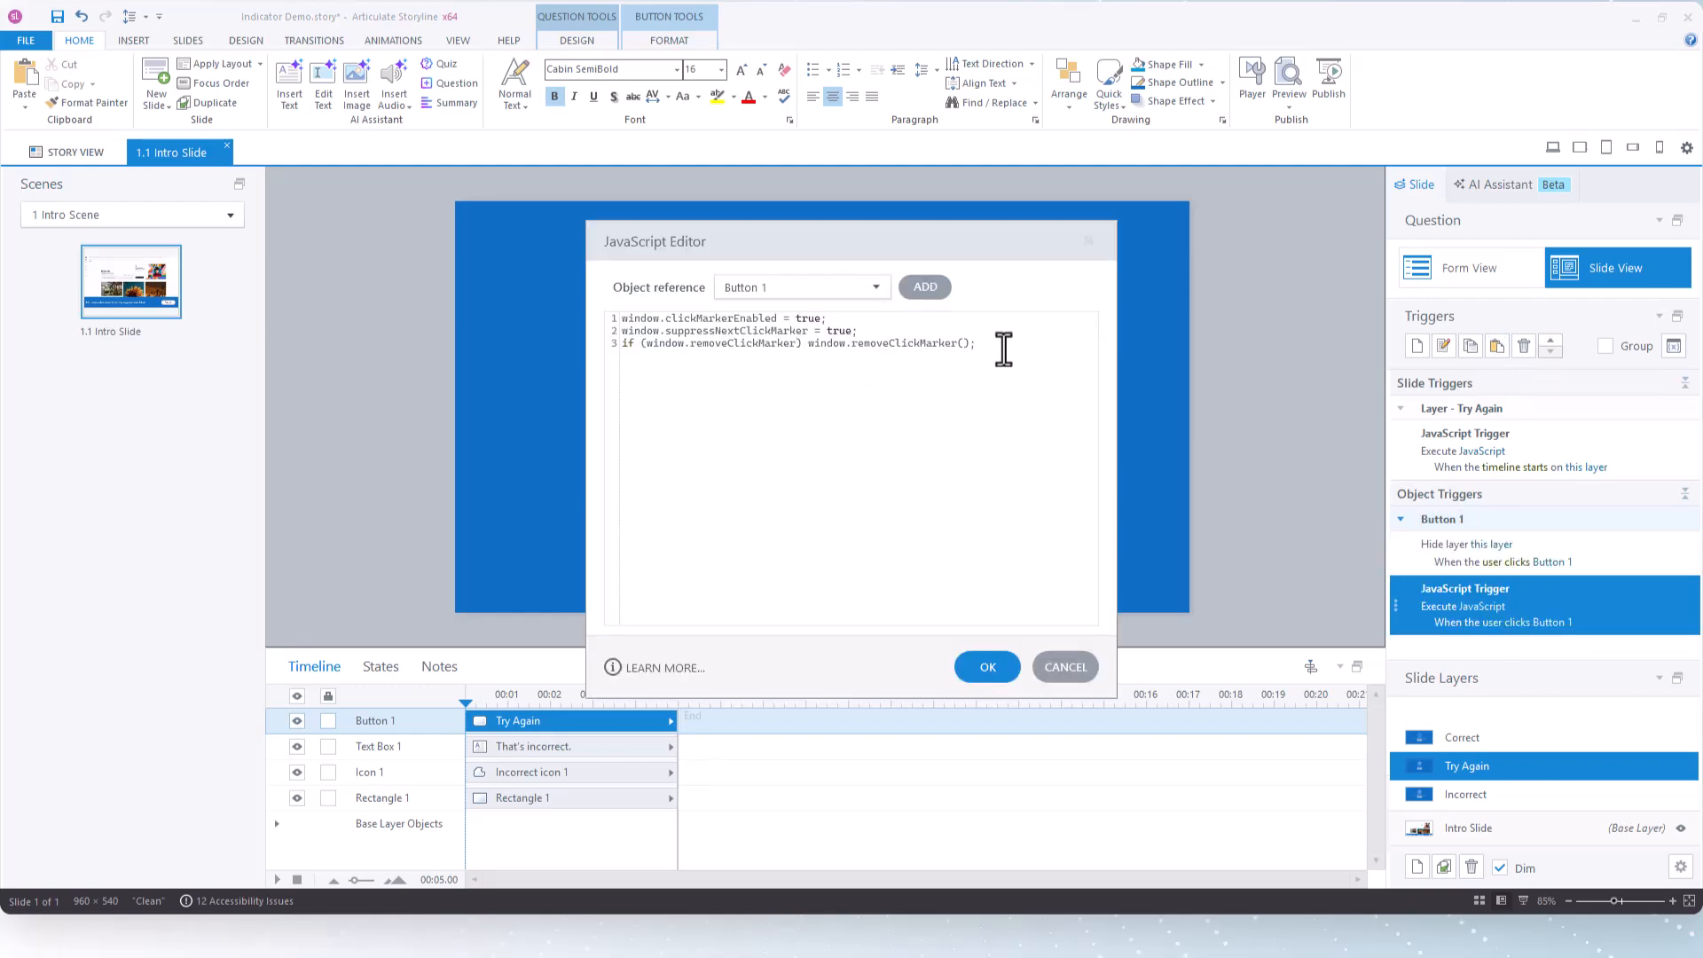
{"action": "left_click_drag", "start_coordinate": [1007, 347], "coordinate": [572, 304]}
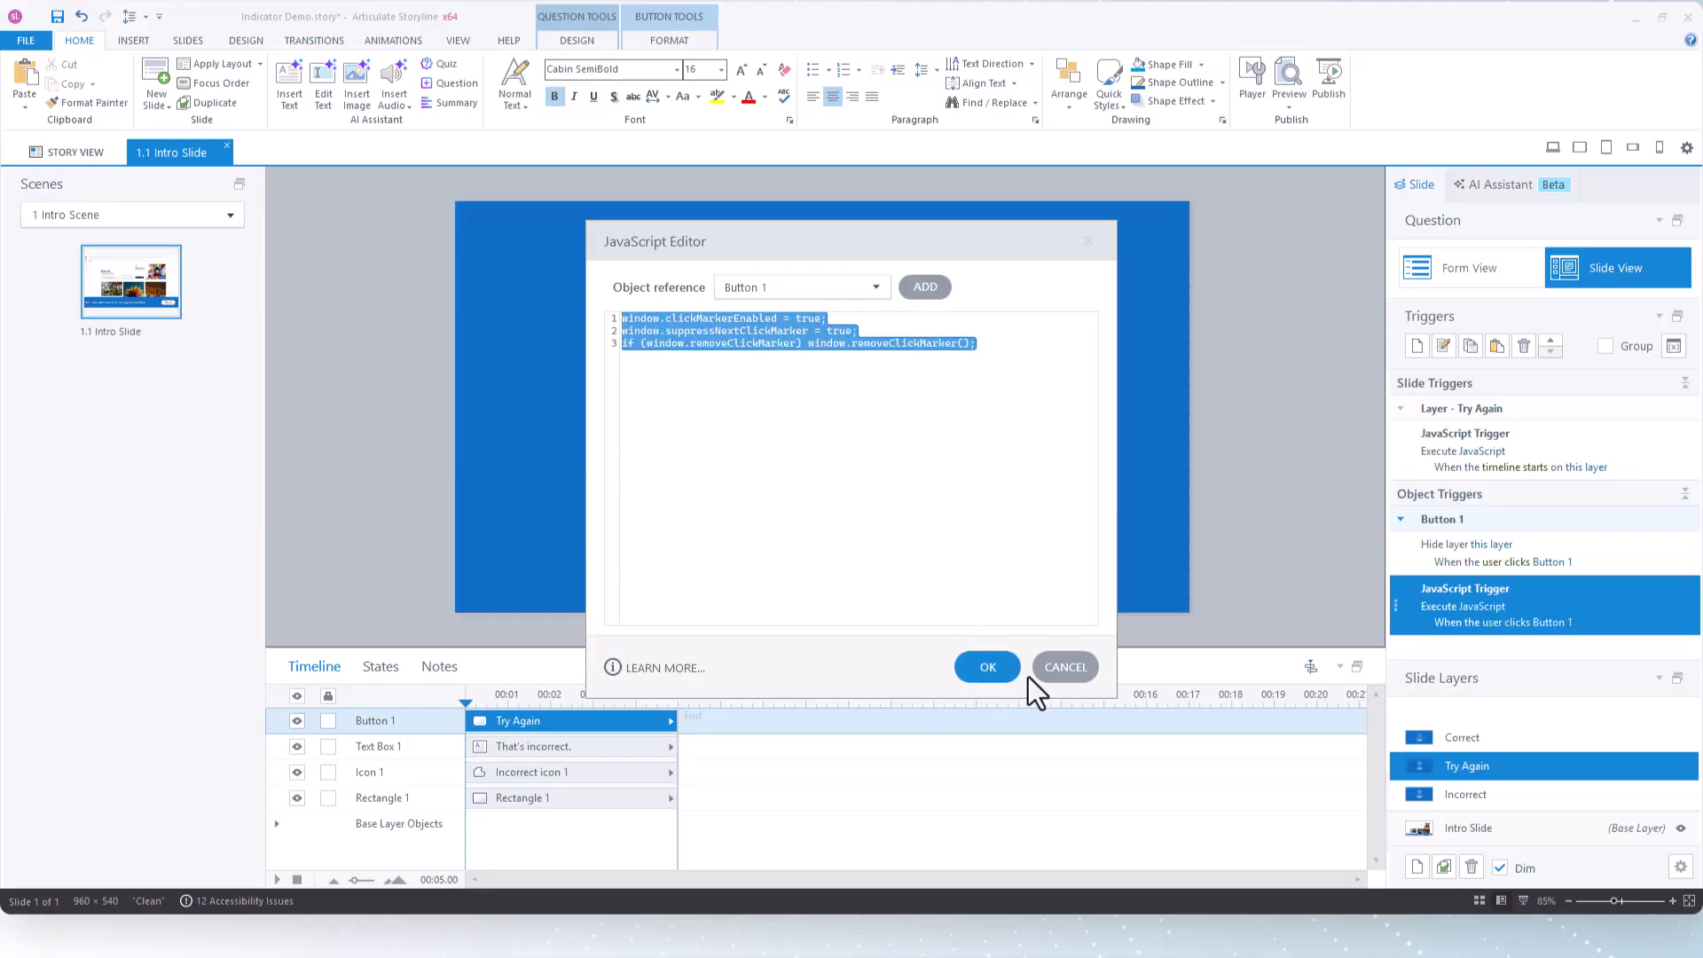
{"action": "left_click", "coordinate": [1082, 675]}
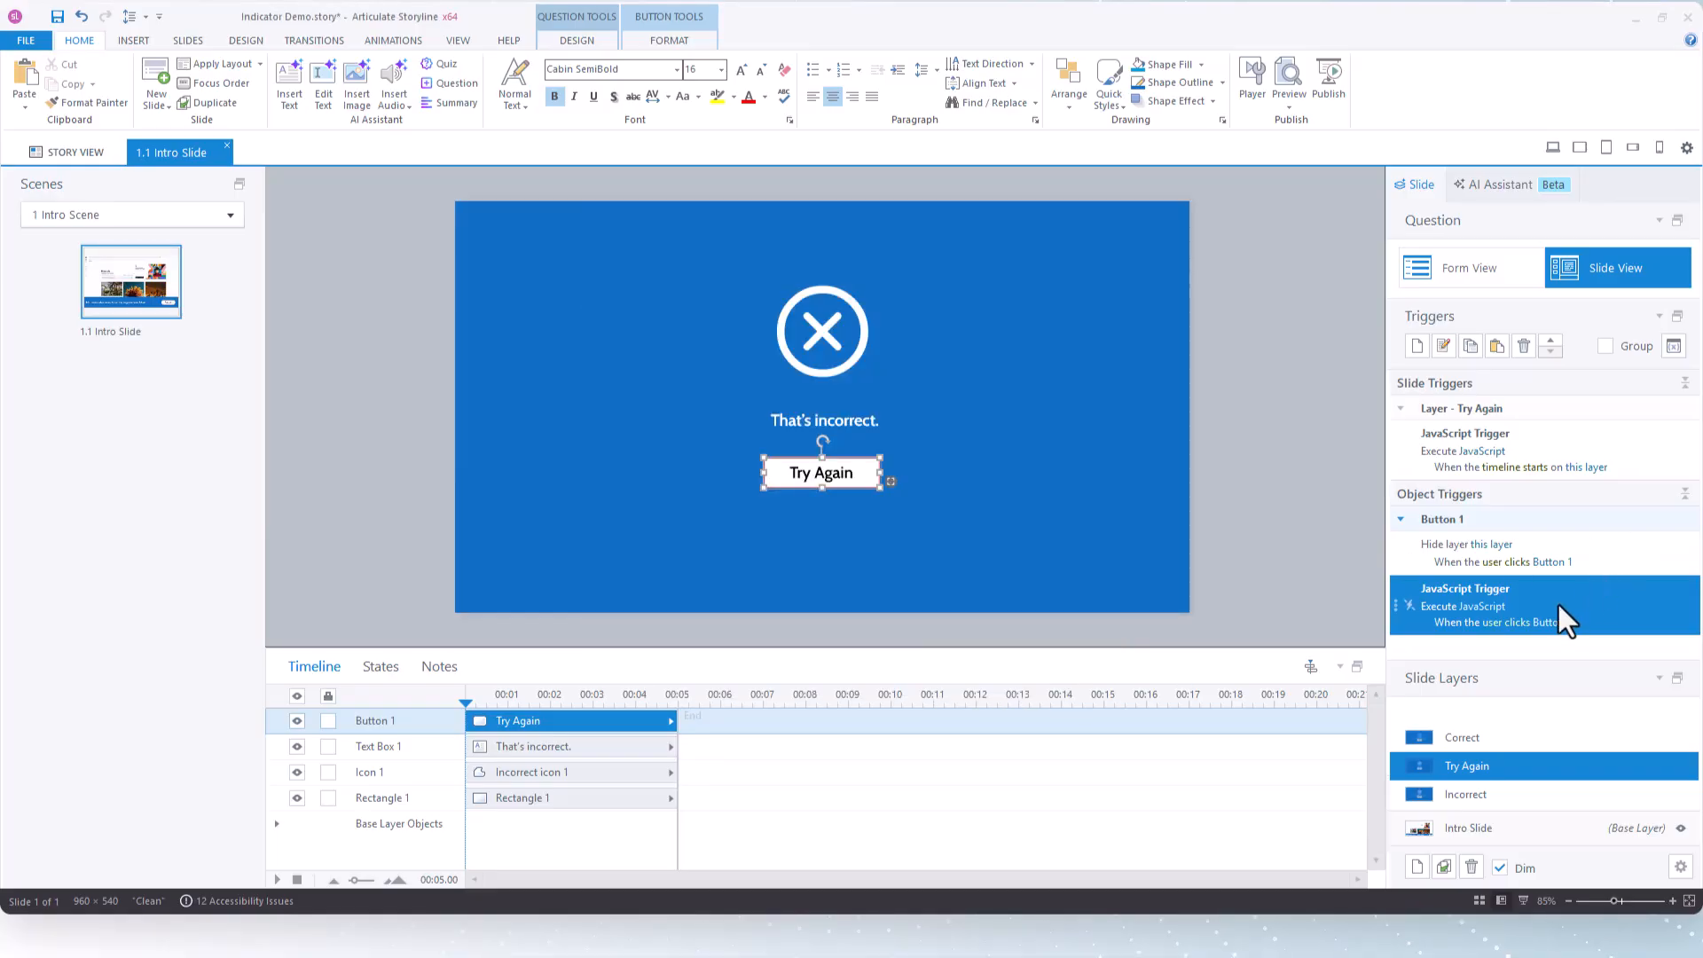
{"action": "left_click", "coordinate": [1552, 339]}
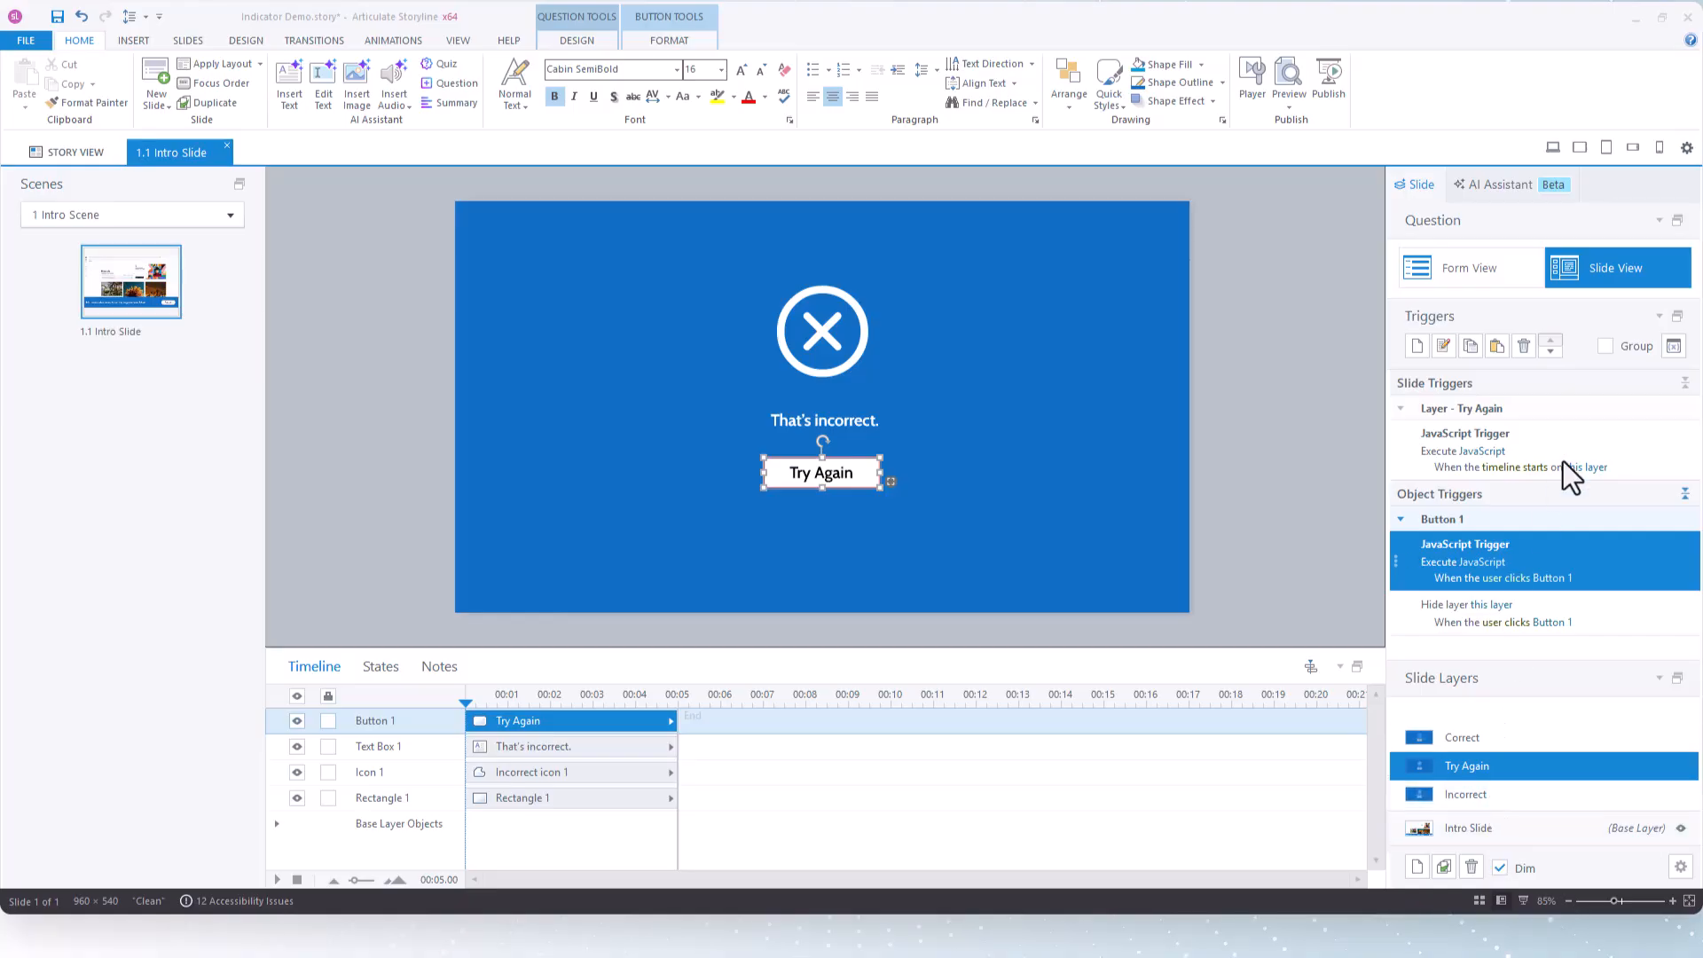
Paste the JavaScript trigger that disables the click marker onto the Incorrect and Correct layers, checking its code on the Incorrect layer
{"action": "left_click", "coordinate": [1482, 796]}
{"action": "left_click", "coordinate": [1498, 348]}
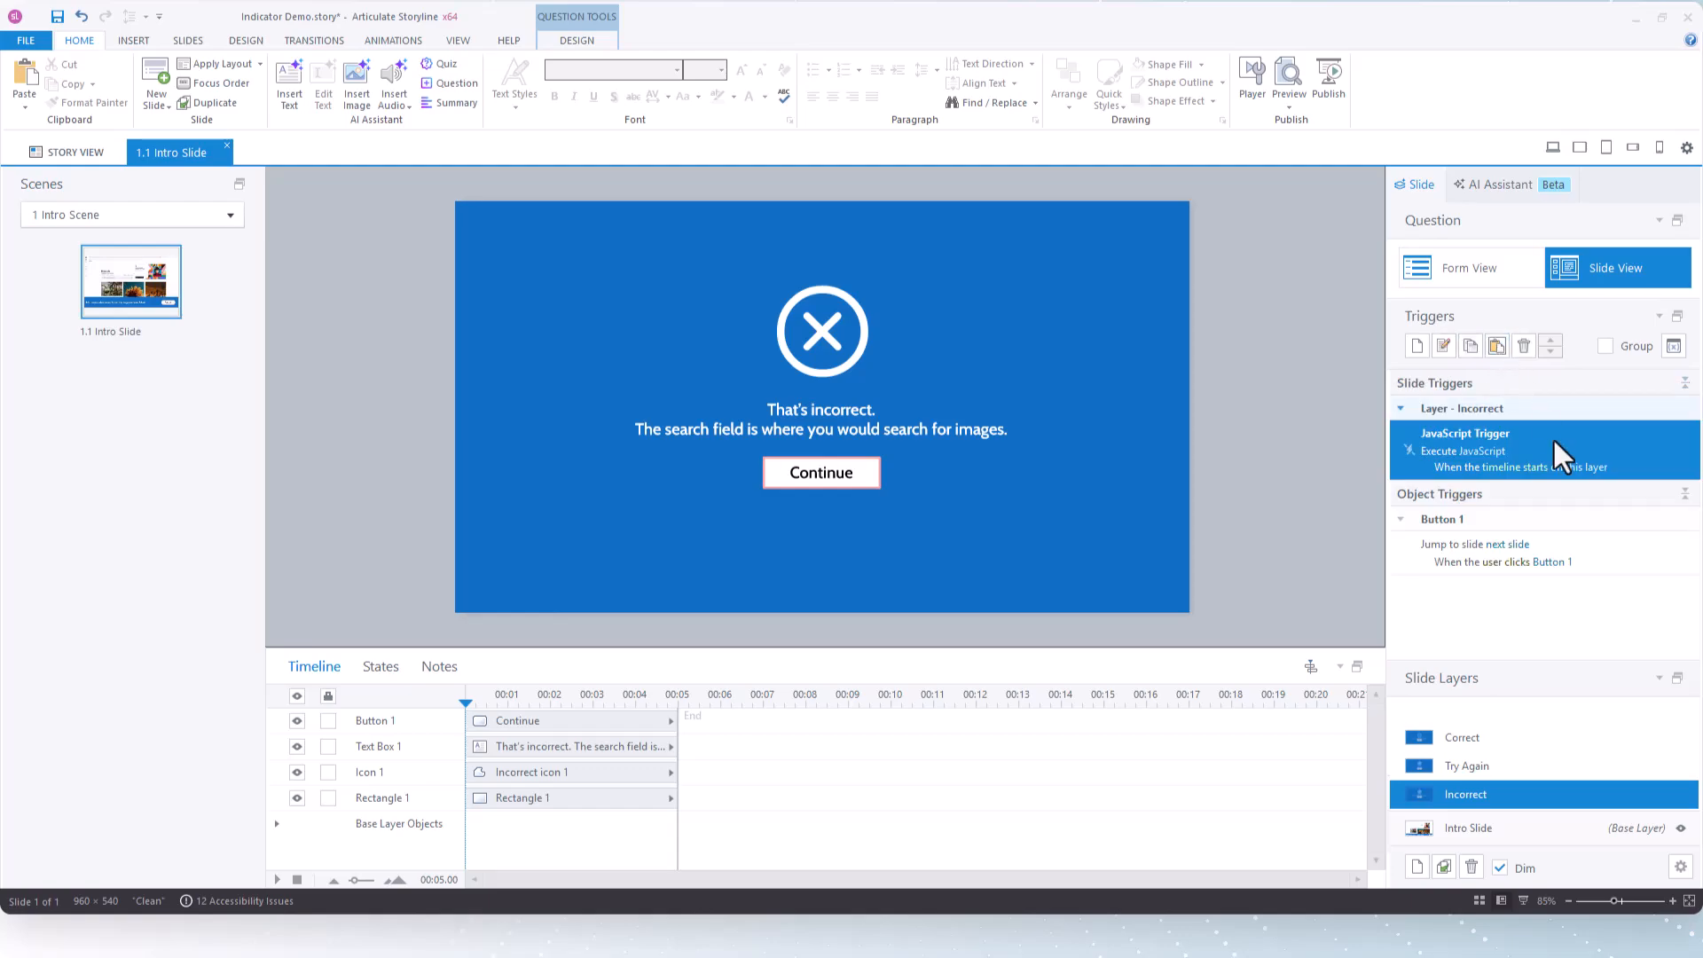
{"action": "left_click", "coordinate": [1477, 452]}
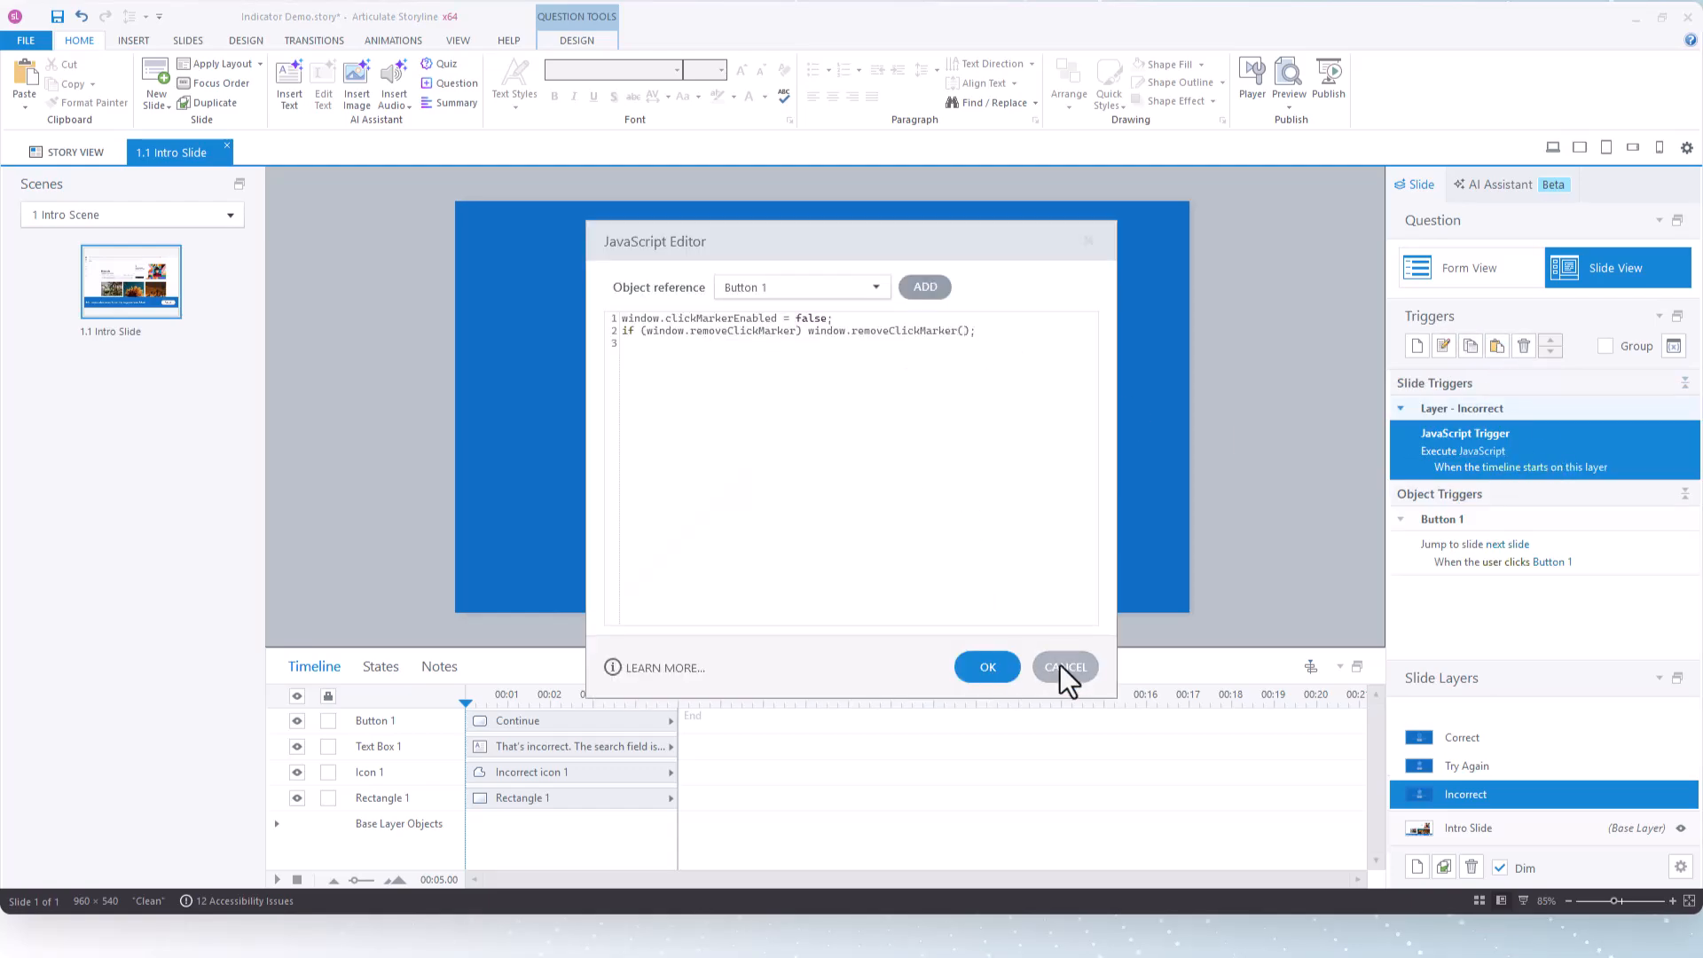
{"action": "left_click", "coordinate": [1016, 668]}
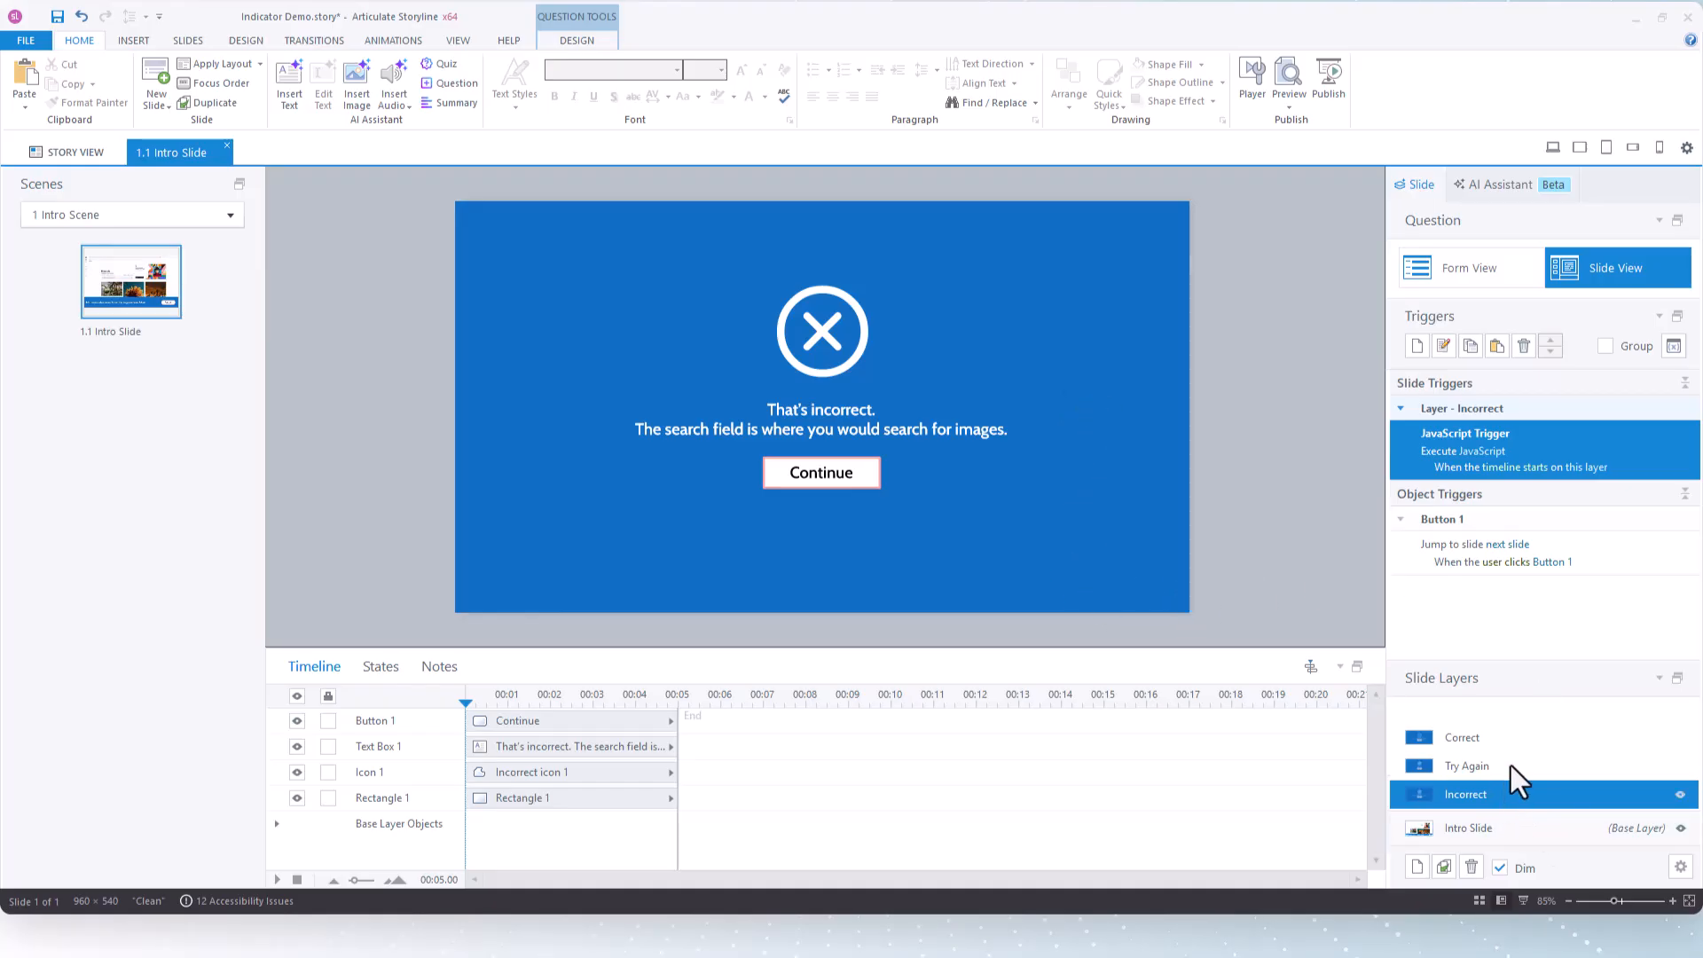
{"action": "left_click", "coordinate": [1510, 740]}
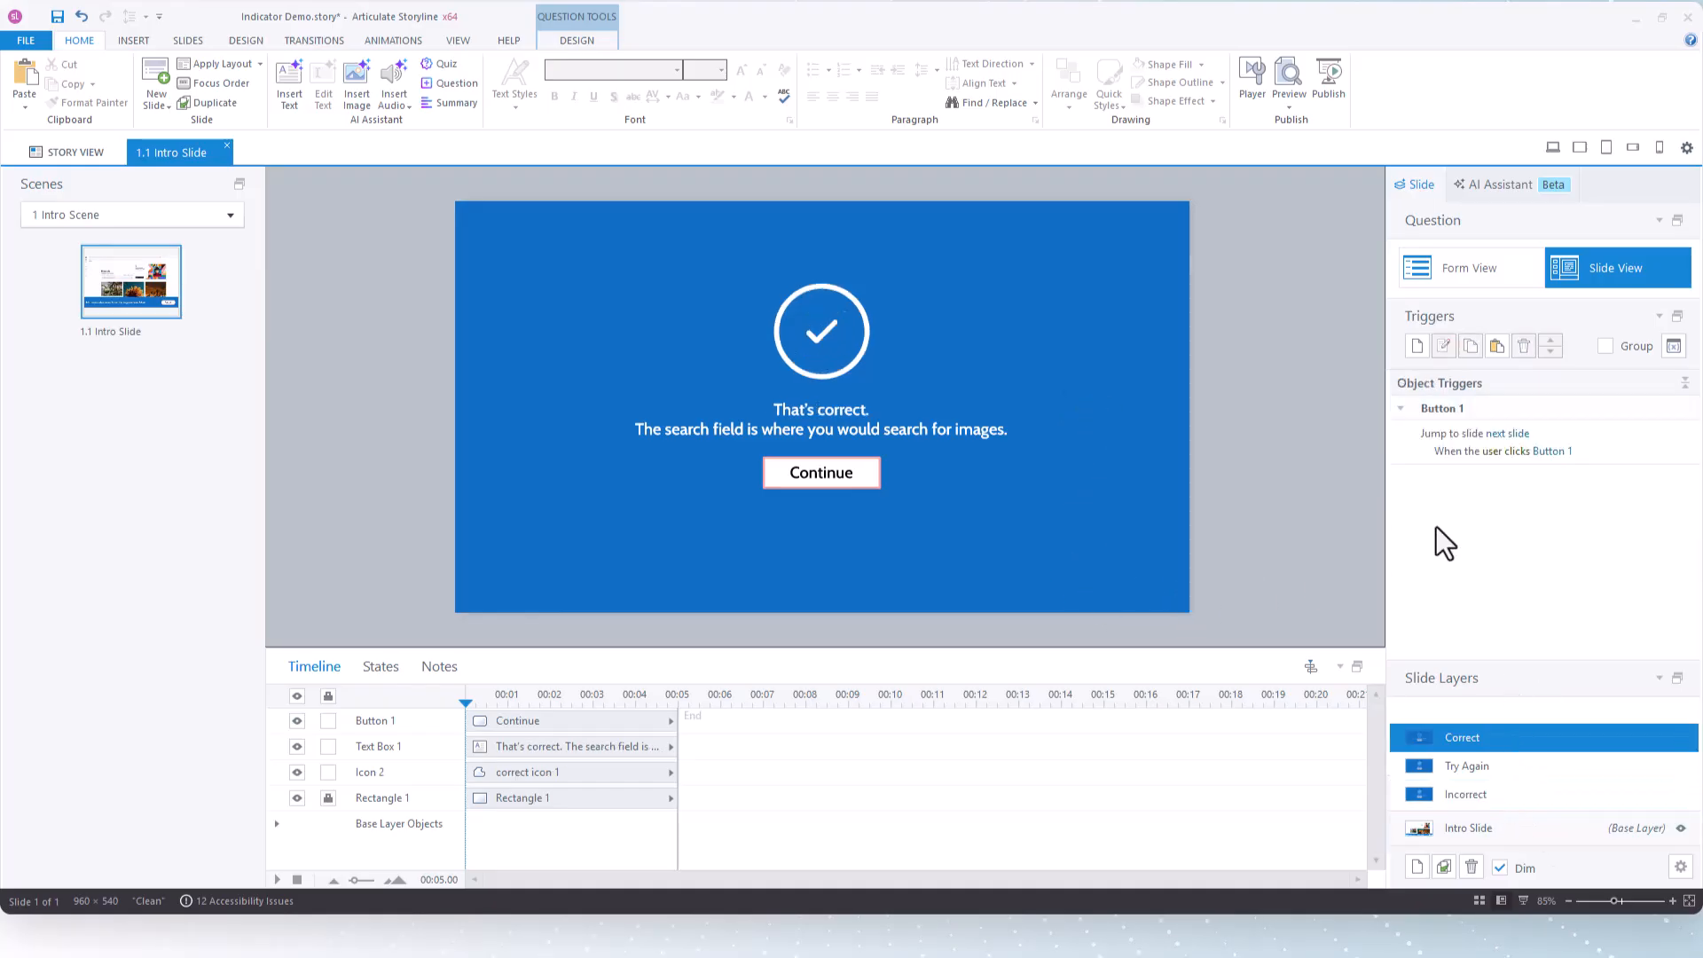
{"action": "left_click", "coordinate": [1498, 348]}
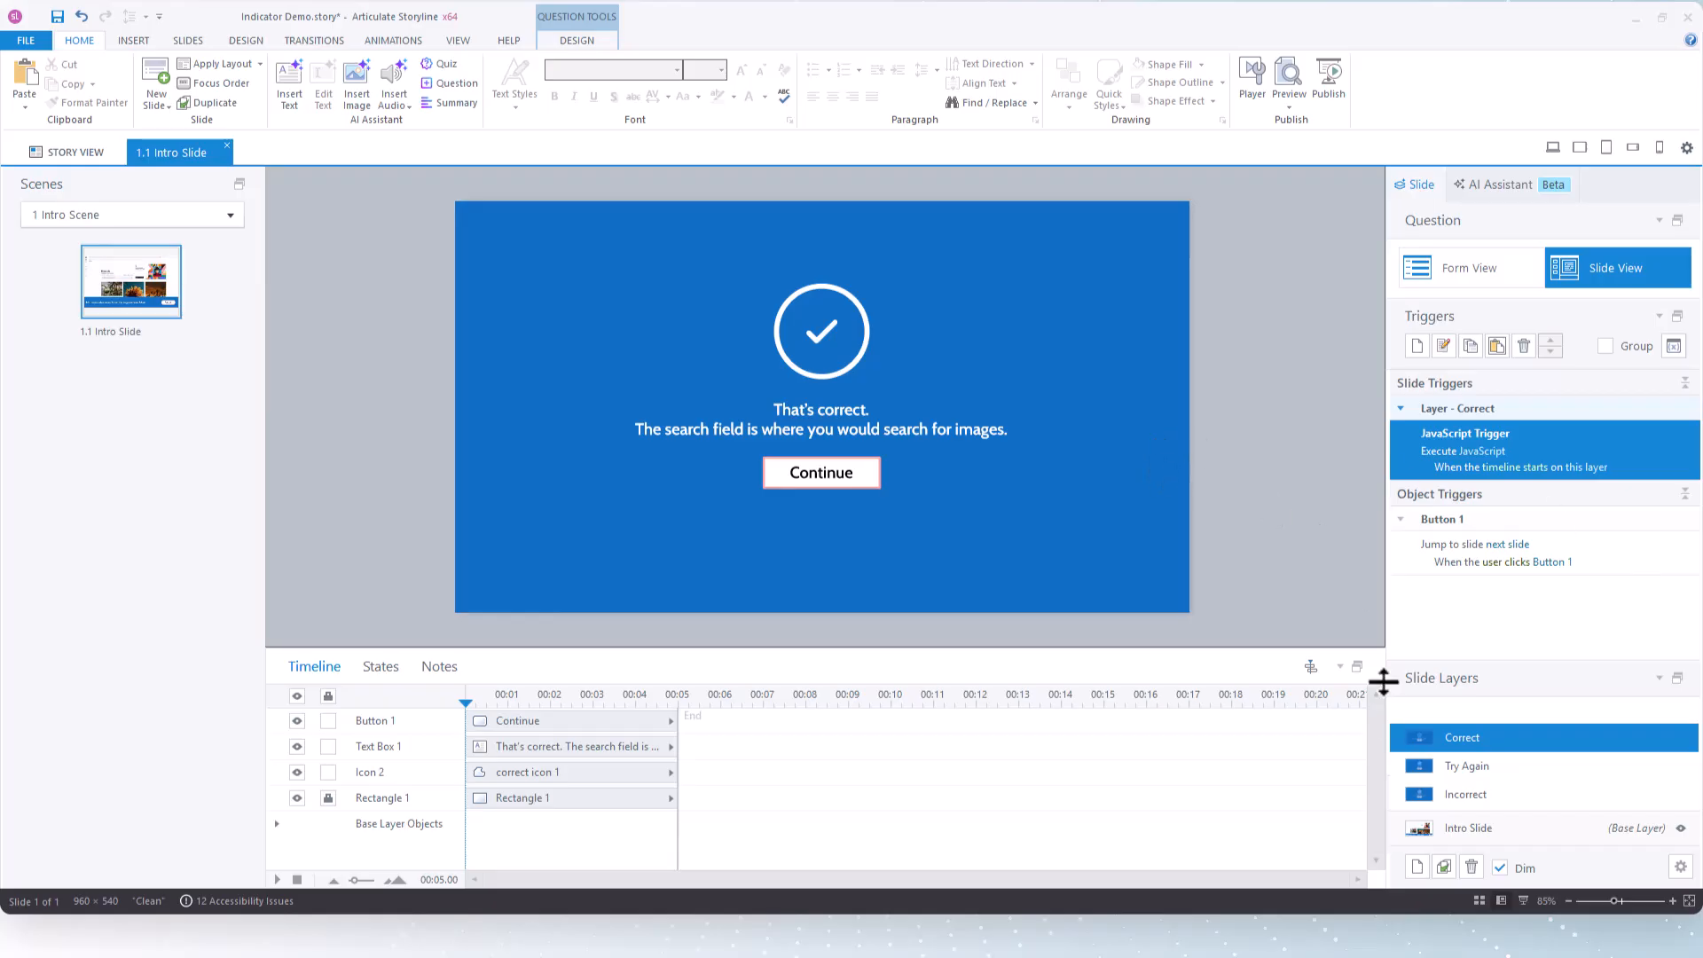
Review the JavaScript triggers on the base layer, the Incorrect, Correct and Try Again layers, and the Try Again button
{"action": "left_click", "coordinate": [1526, 795]}
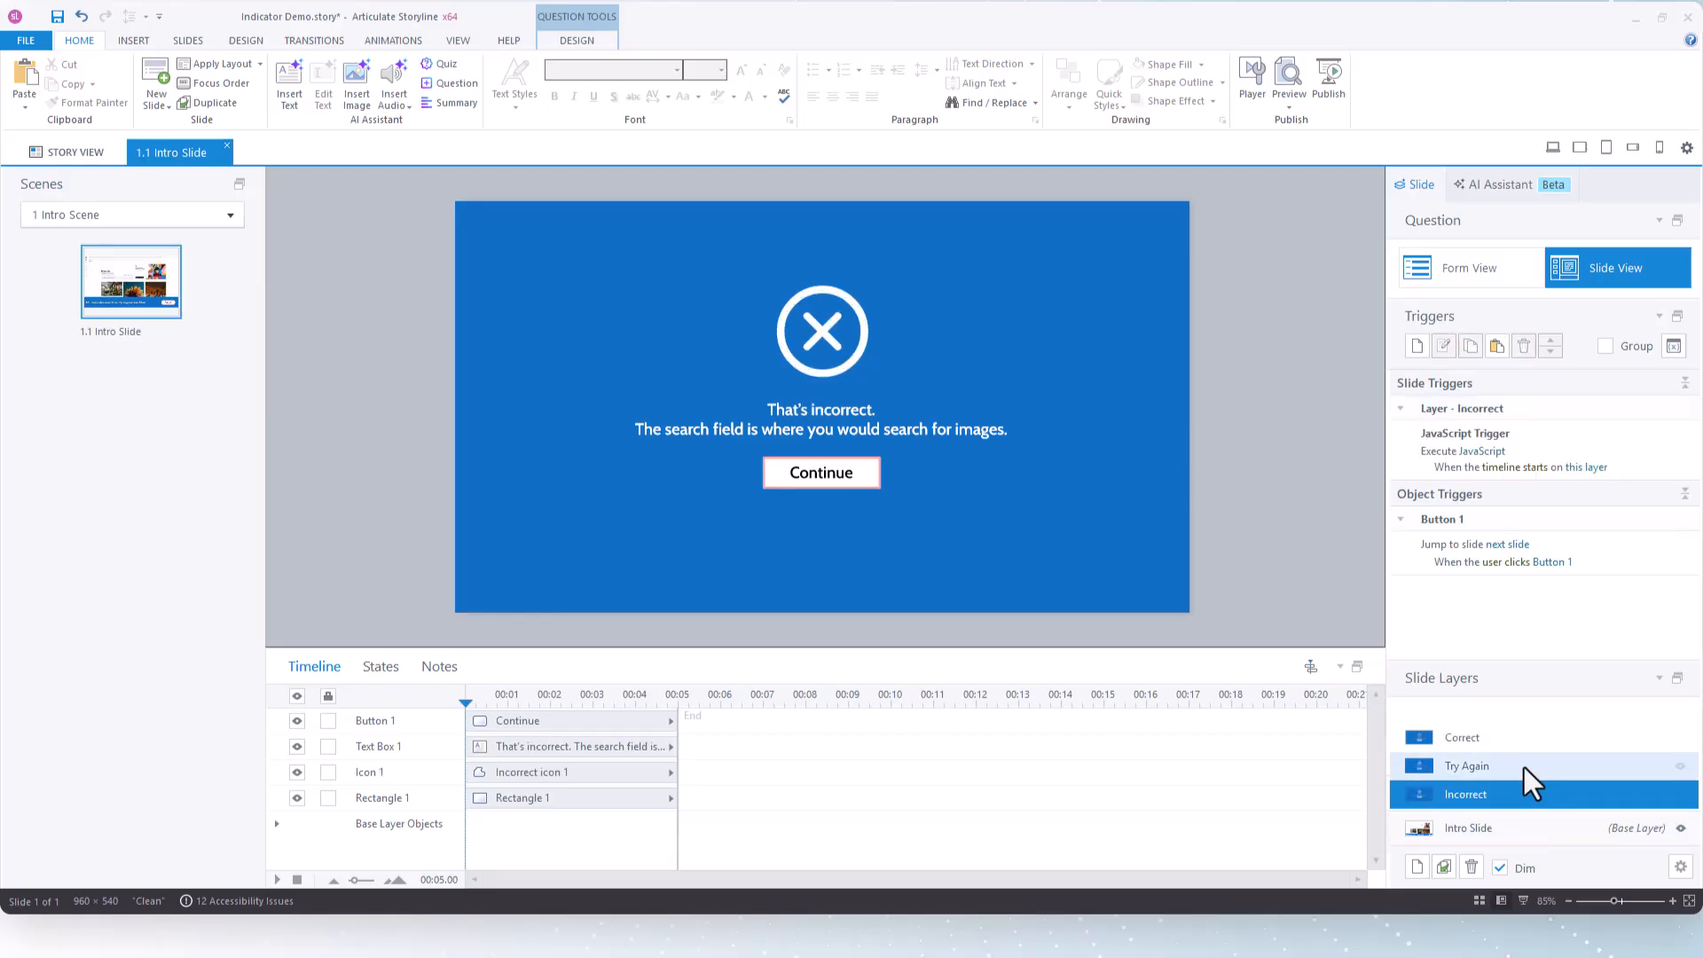
{"action": "left_click", "coordinate": [1489, 827]}
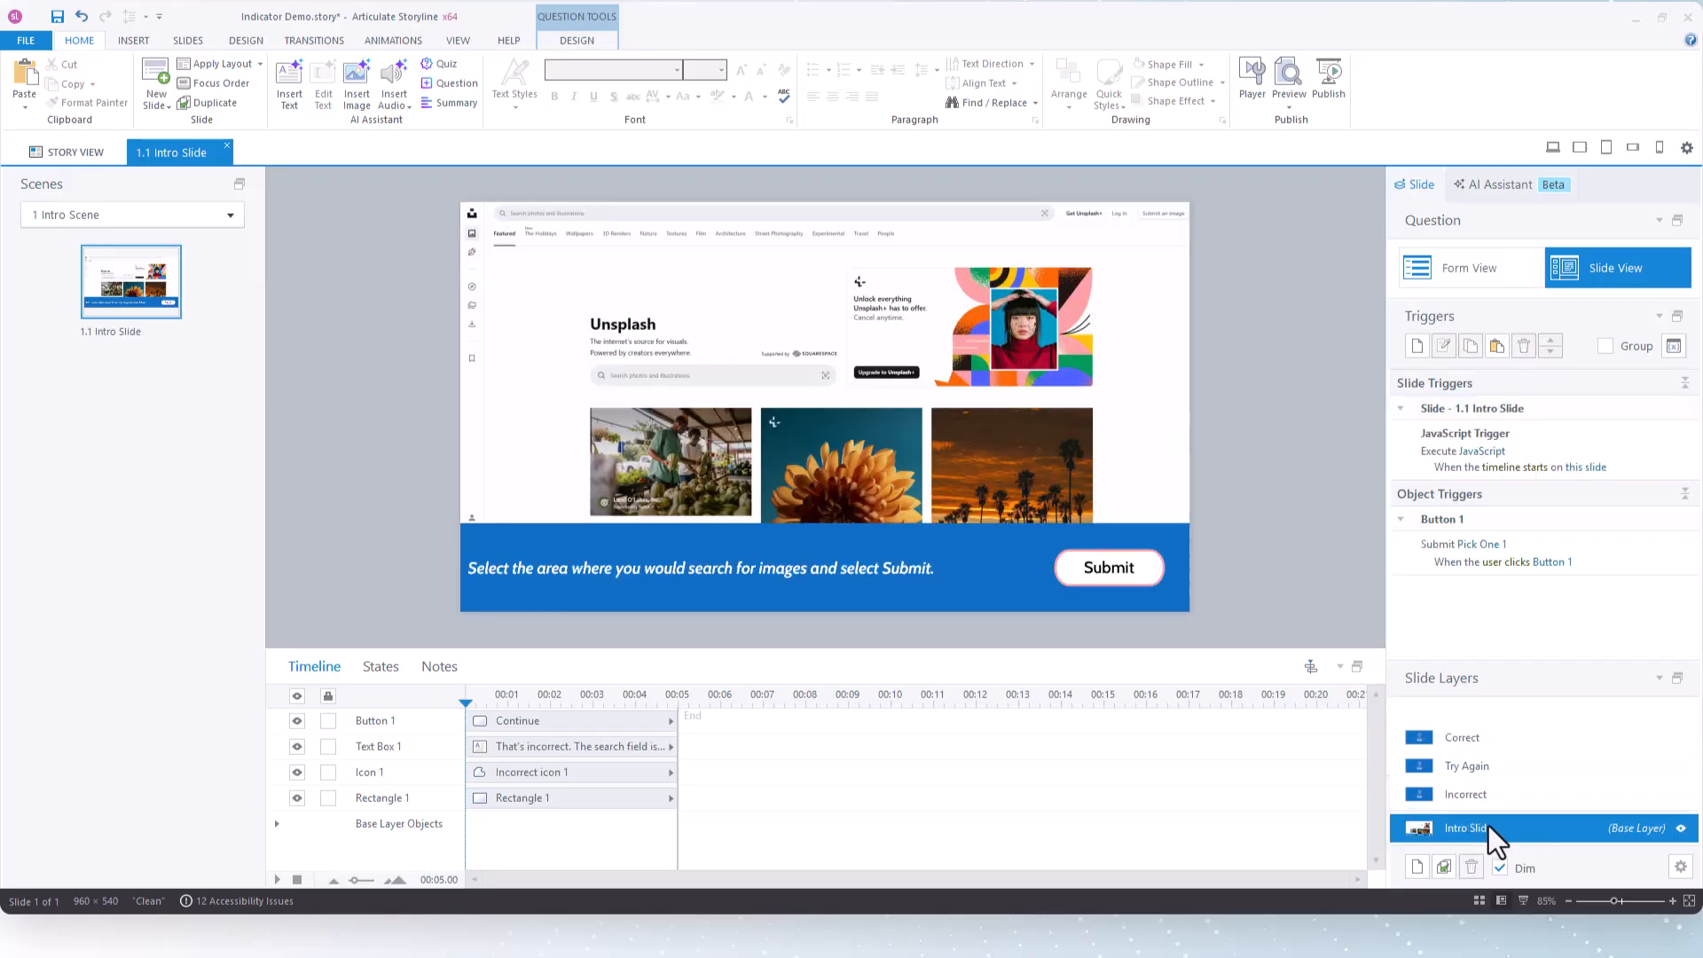
{"action": "left_click", "coordinate": [1624, 450]}
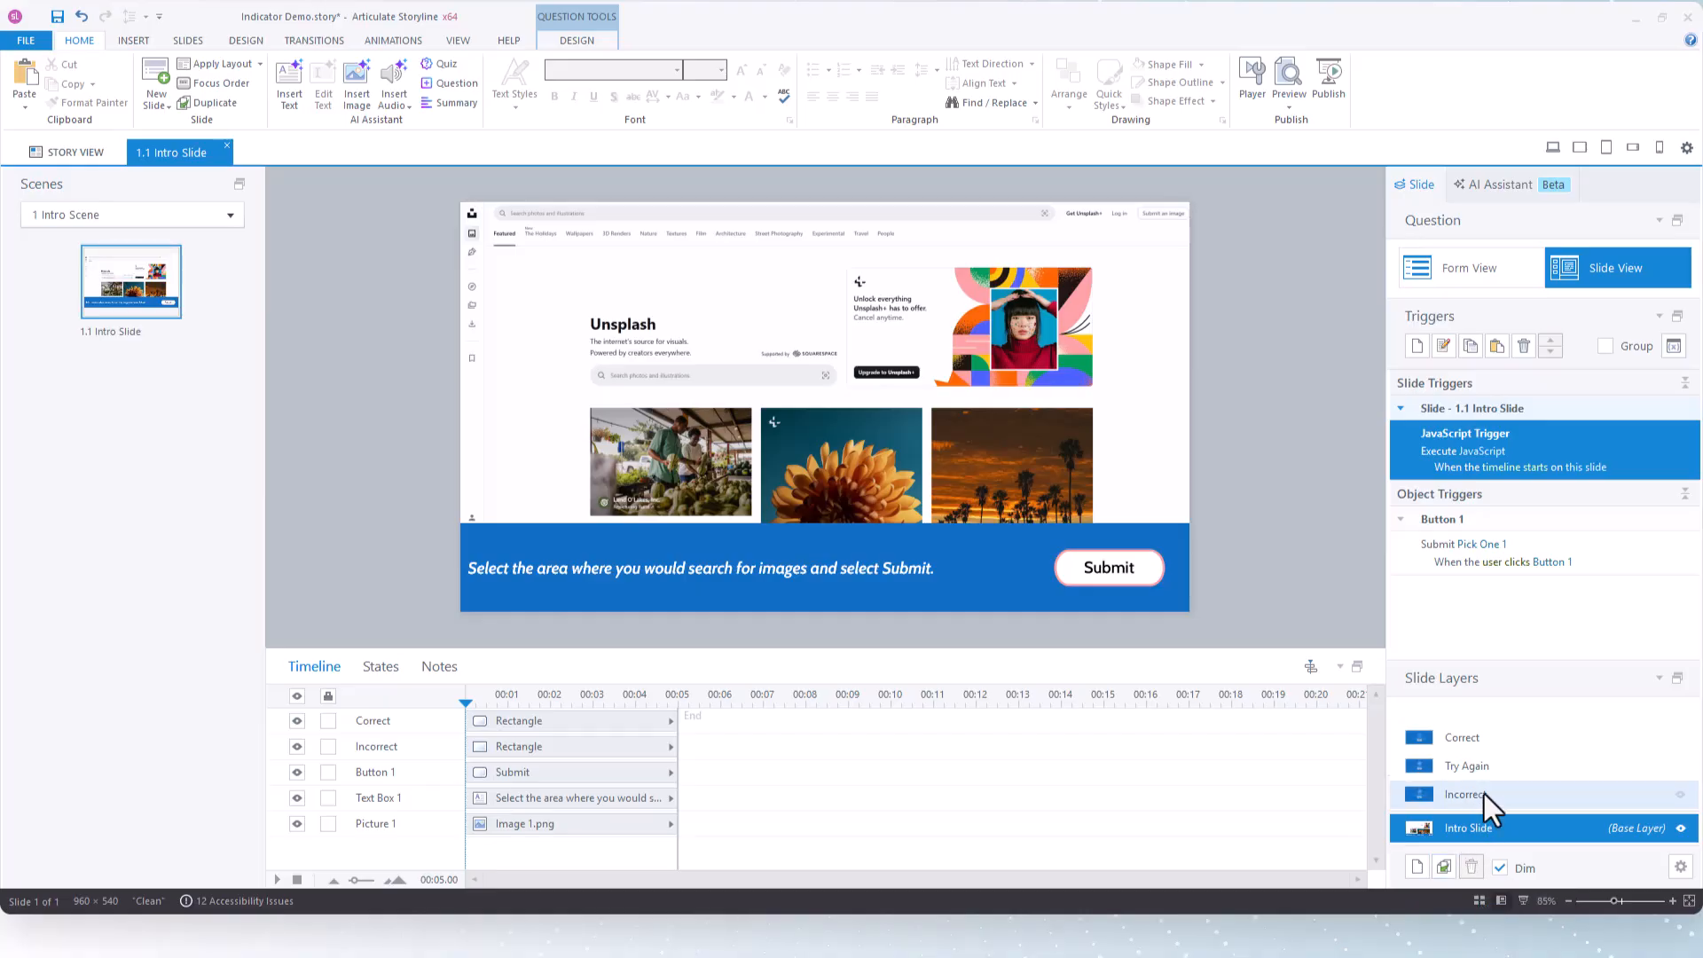
{"action": "left_click", "coordinate": [1484, 795]}
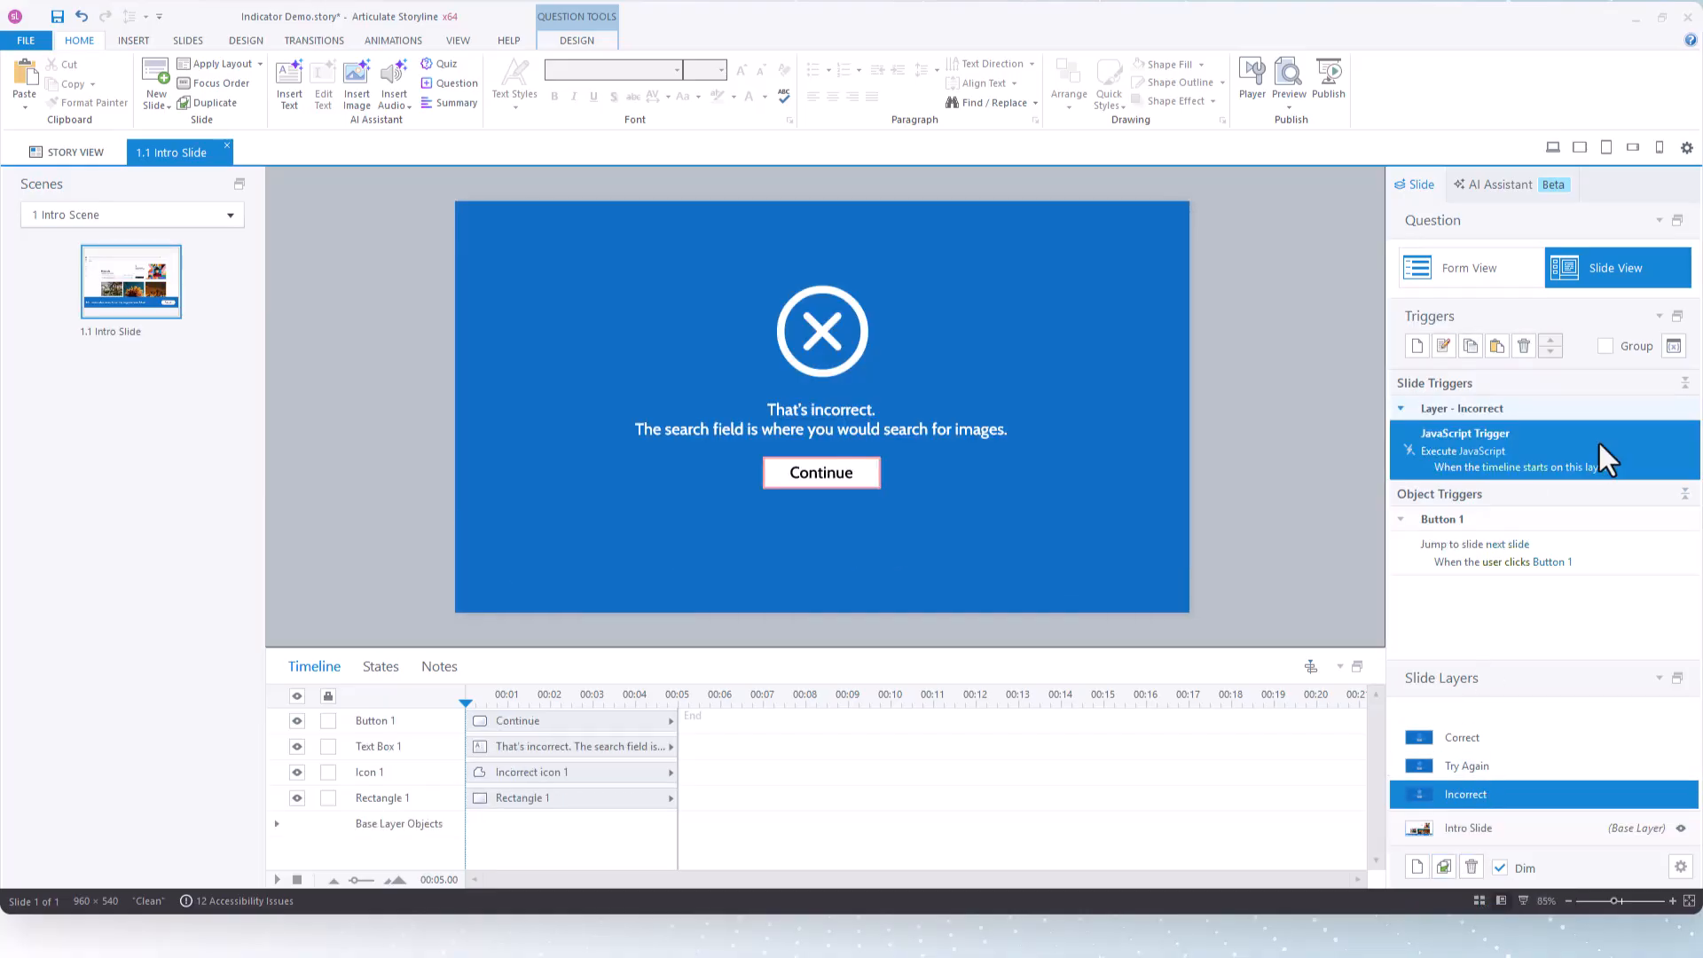
{"action": "left_click", "coordinate": [1472, 739]}
{"action": "left_click", "coordinate": [1484, 765]}
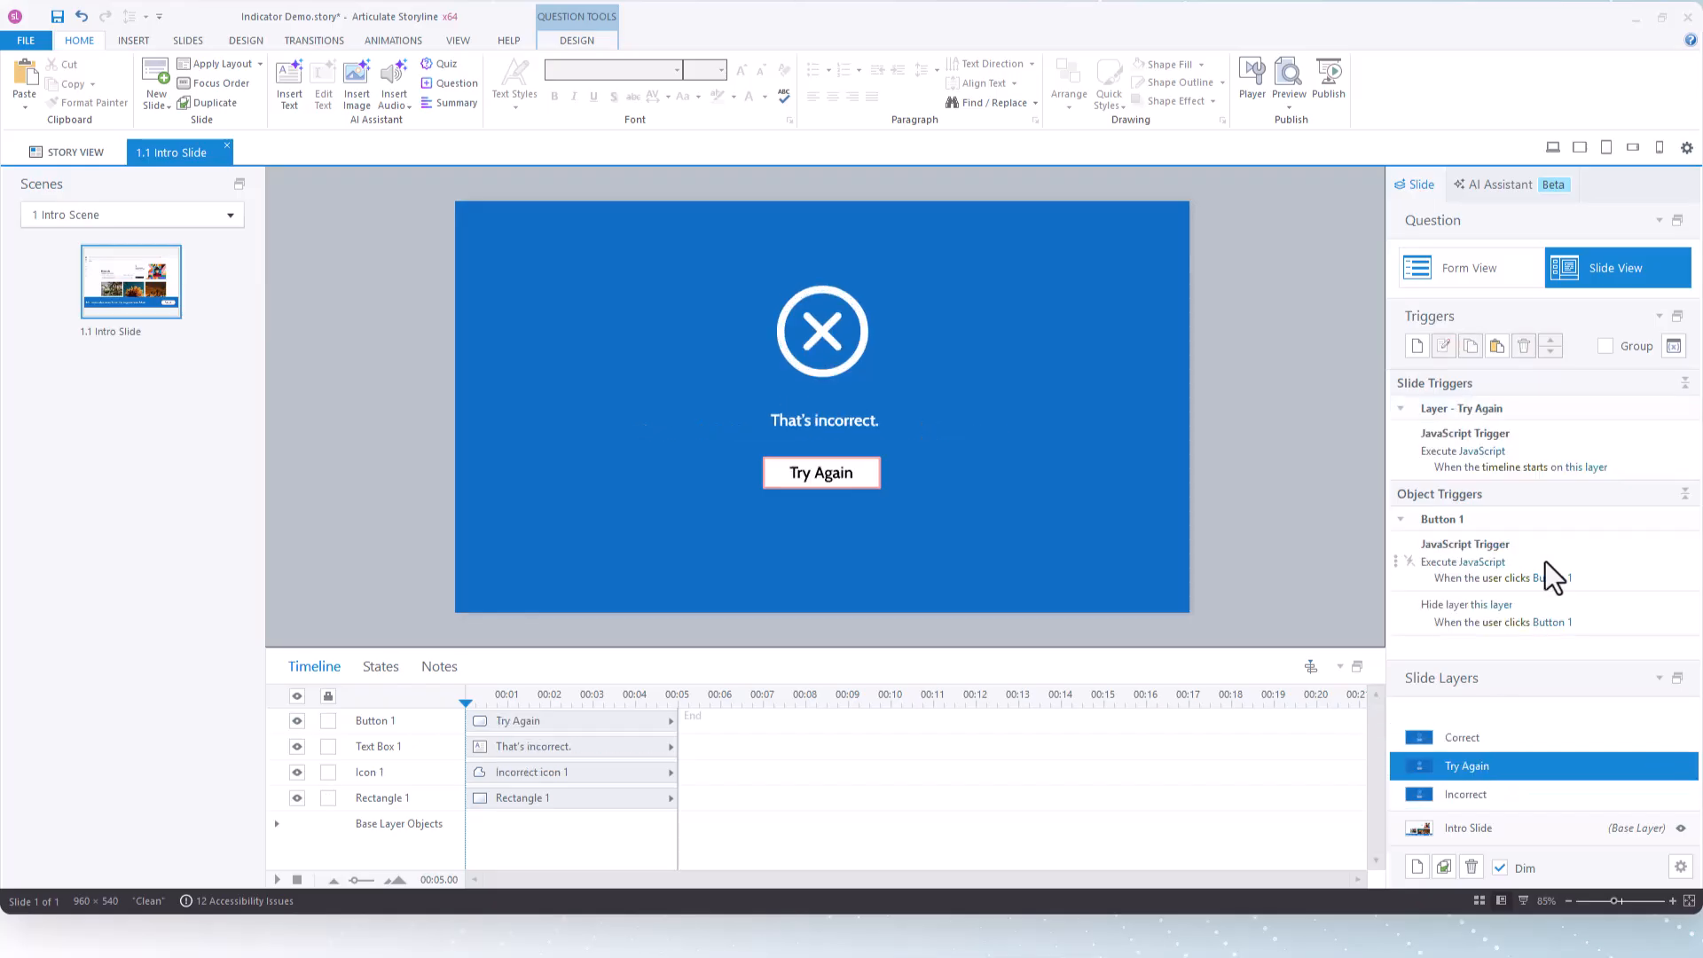
{"action": "left_click", "coordinate": [1584, 435]}
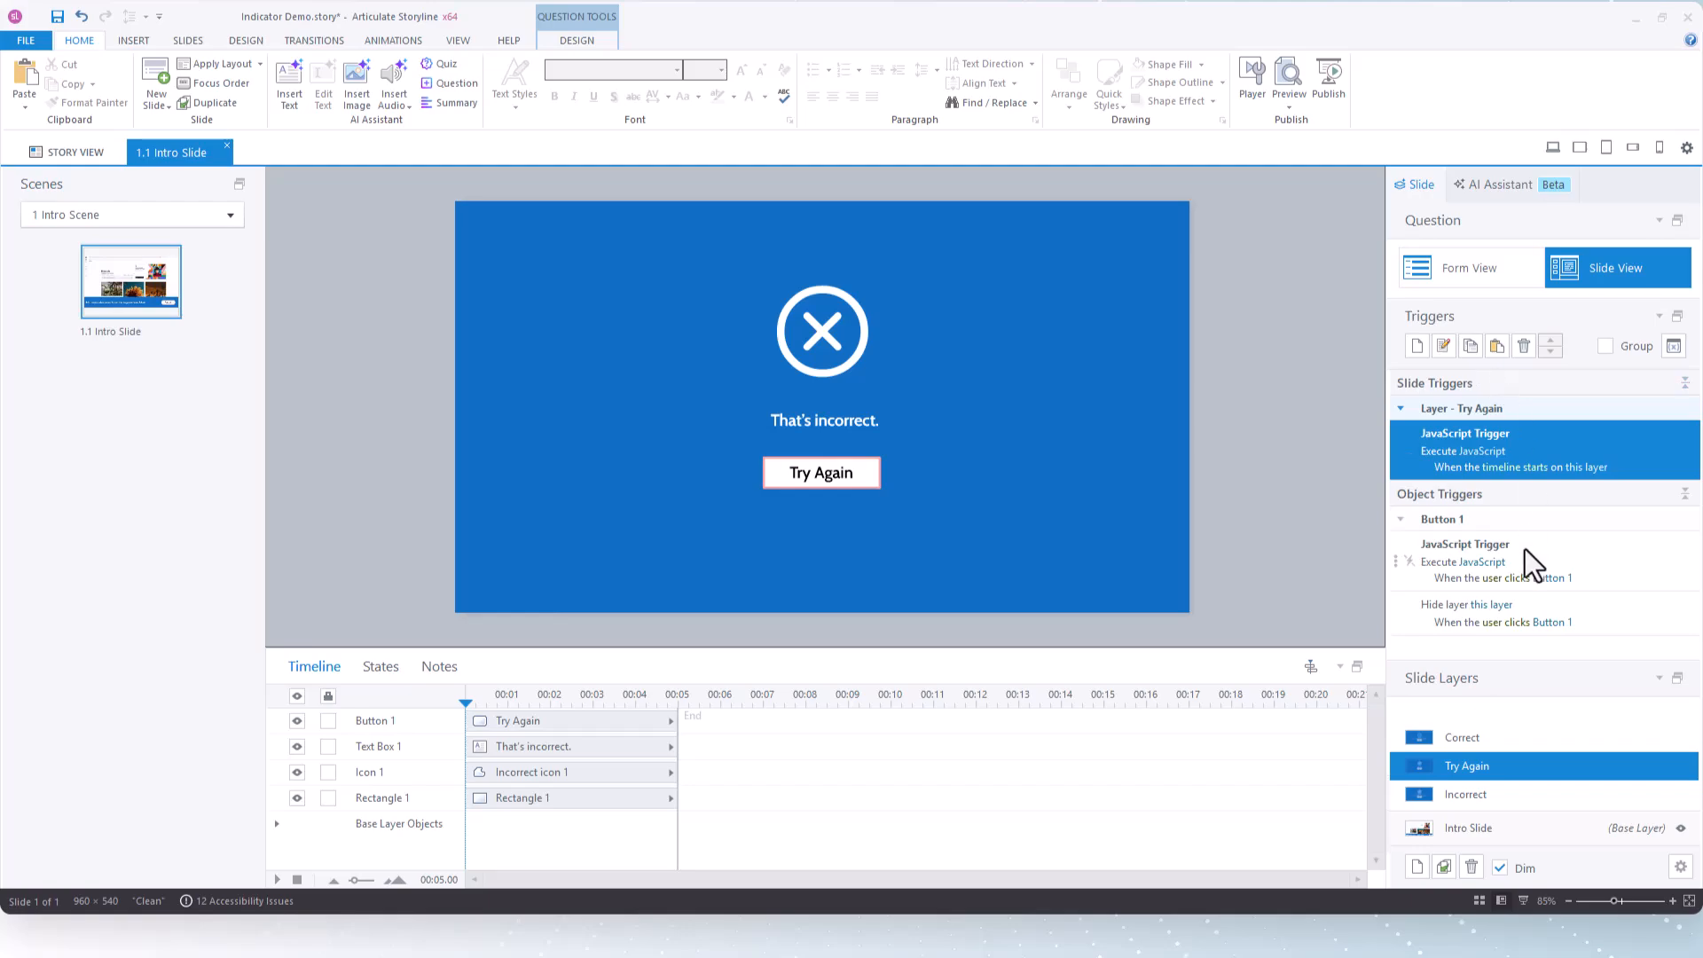
{"action": "left_click", "coordinate": [1603, 583]}
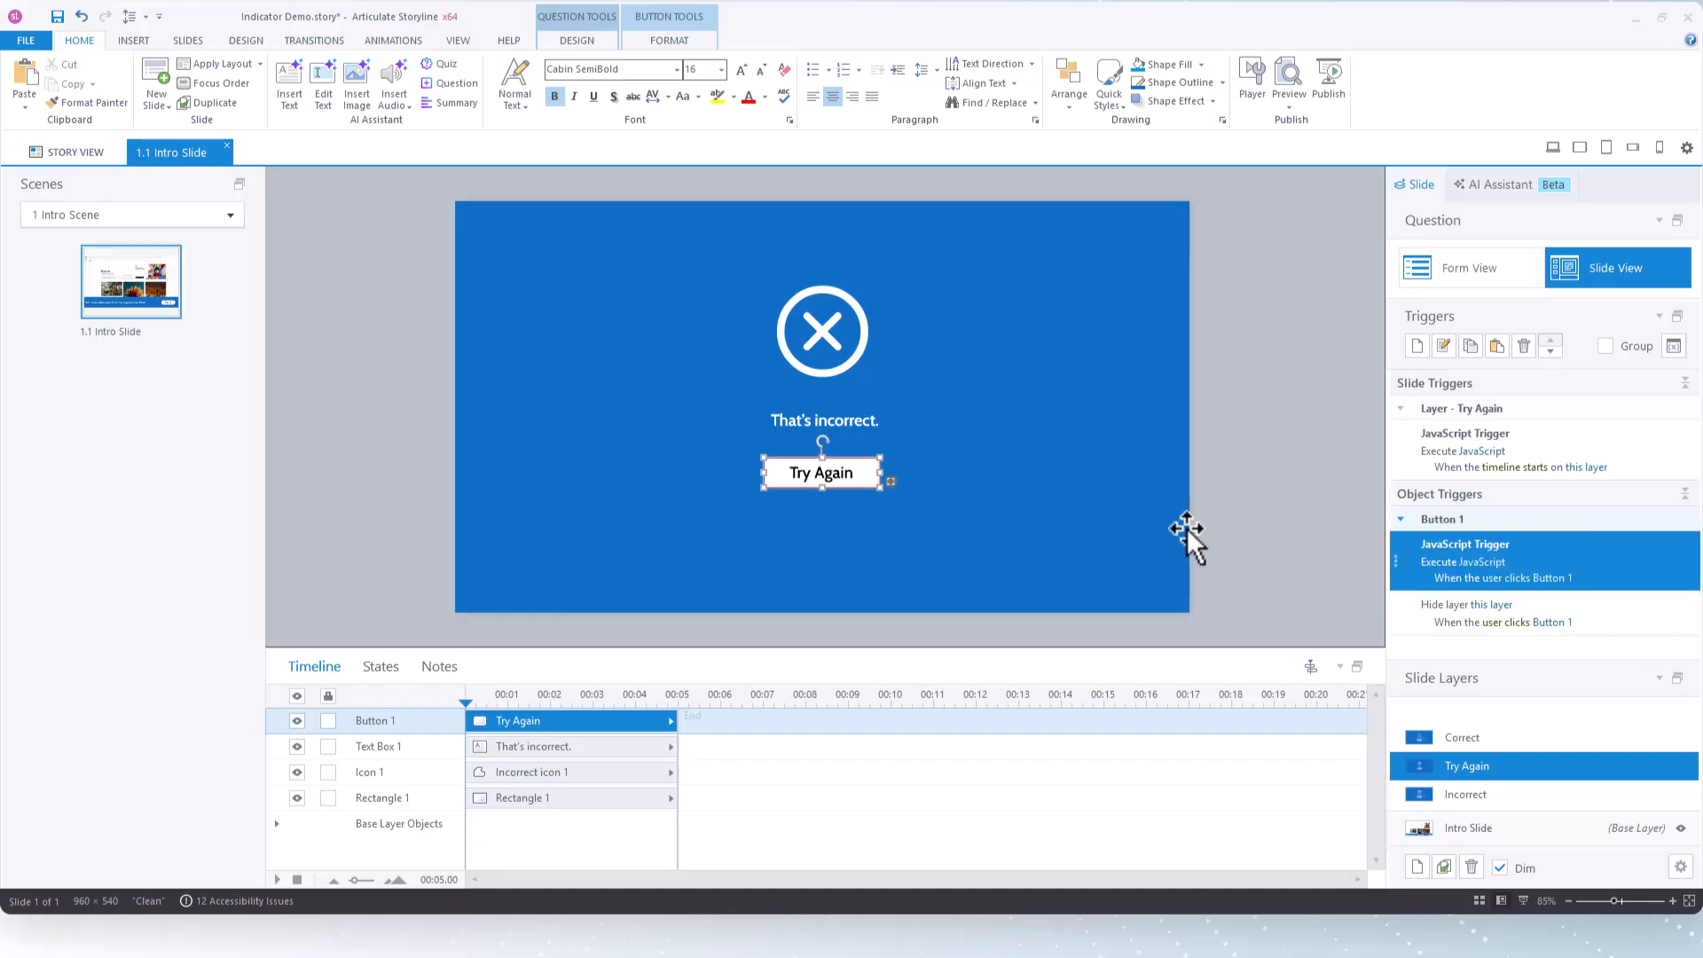
Preview this slide, submit a wrong answer, and return to the question from the Try Again feedback
{"action": "left_click", "coordinate": [1288, 108]}
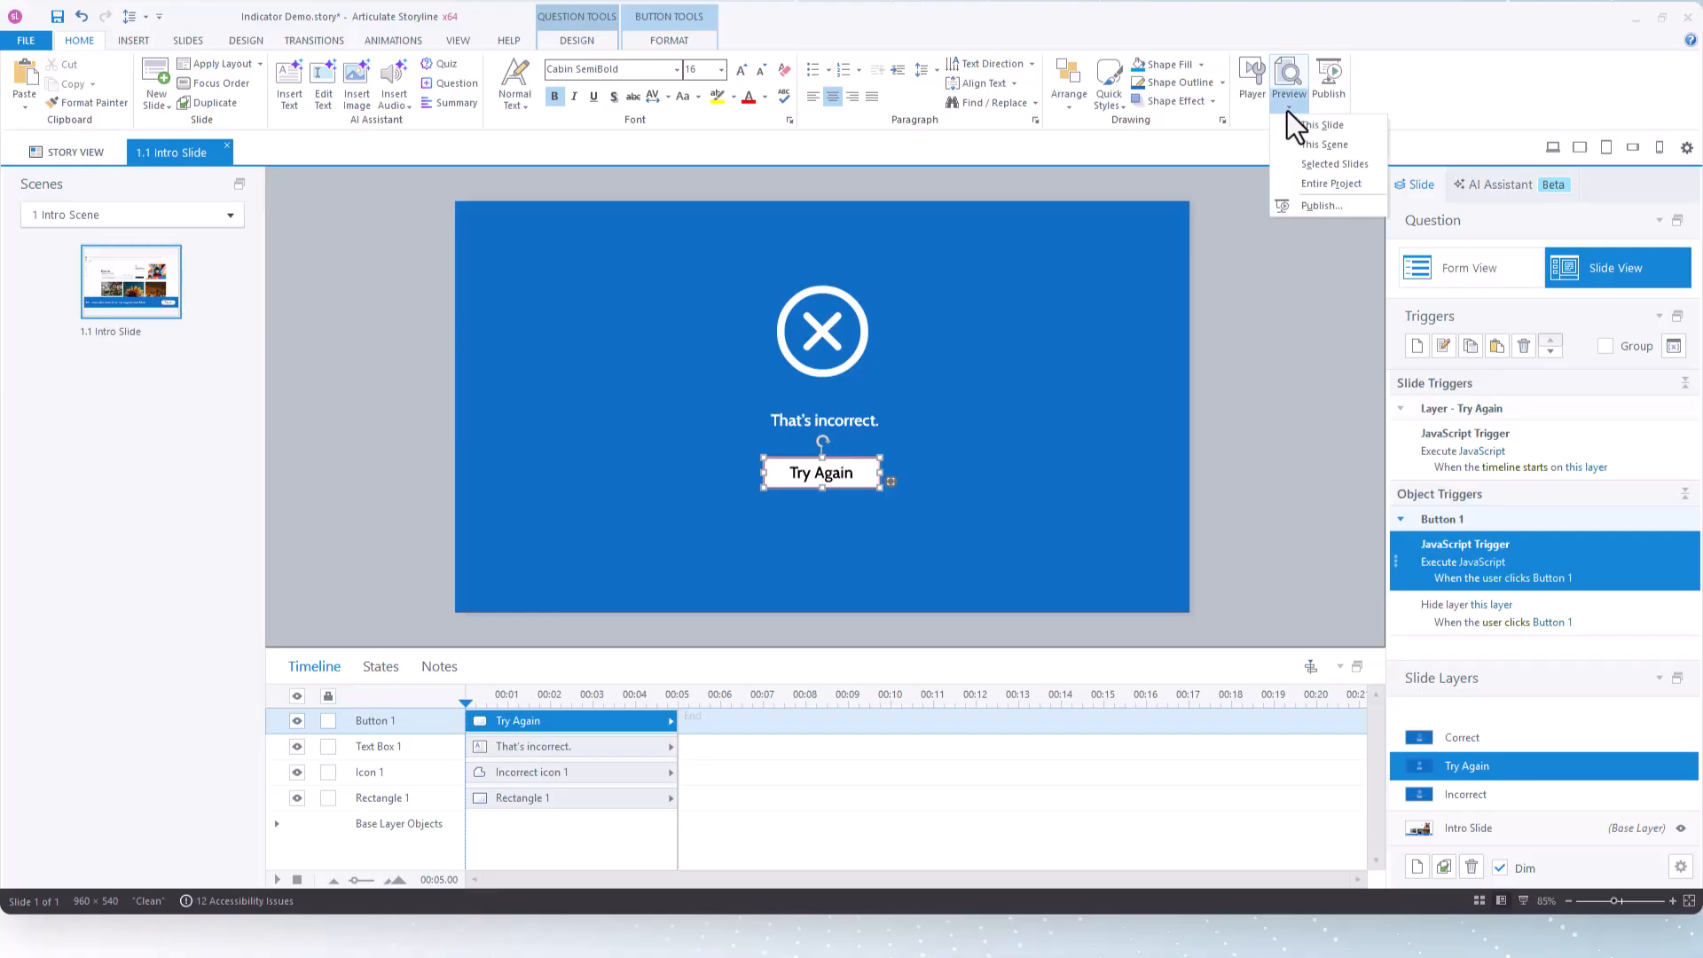
{"action": "left_click", "coordinate": [1322, 125]}
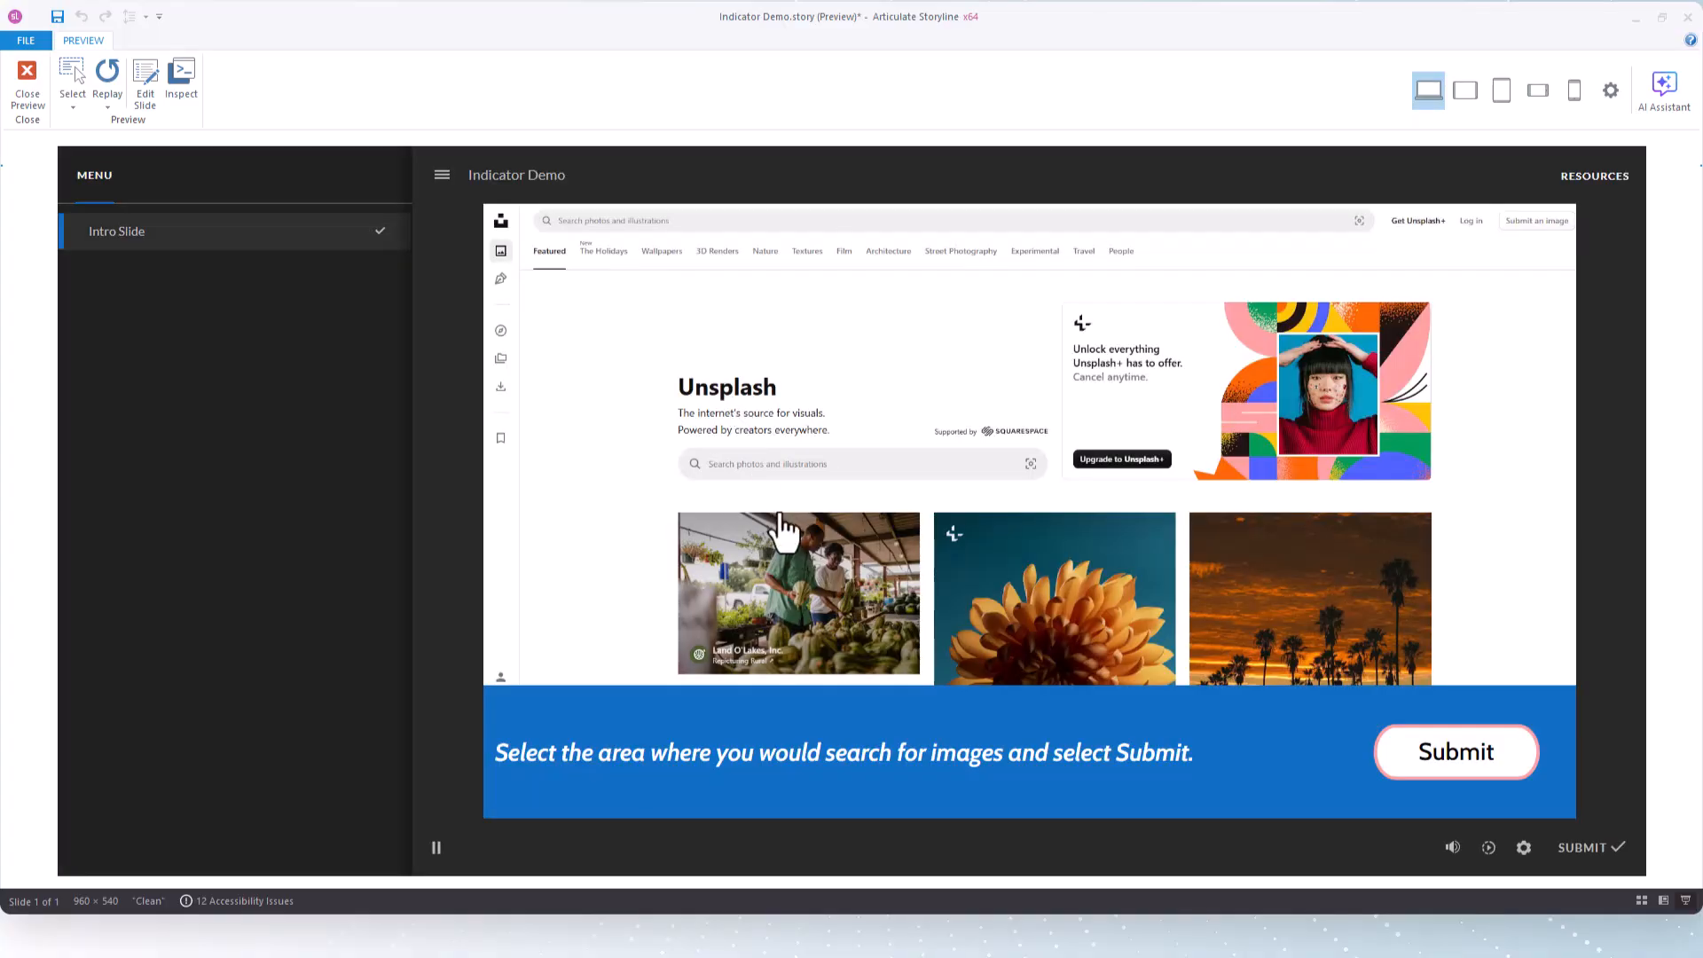
{"action": "left_click", "coordinate": [1466, 774]}
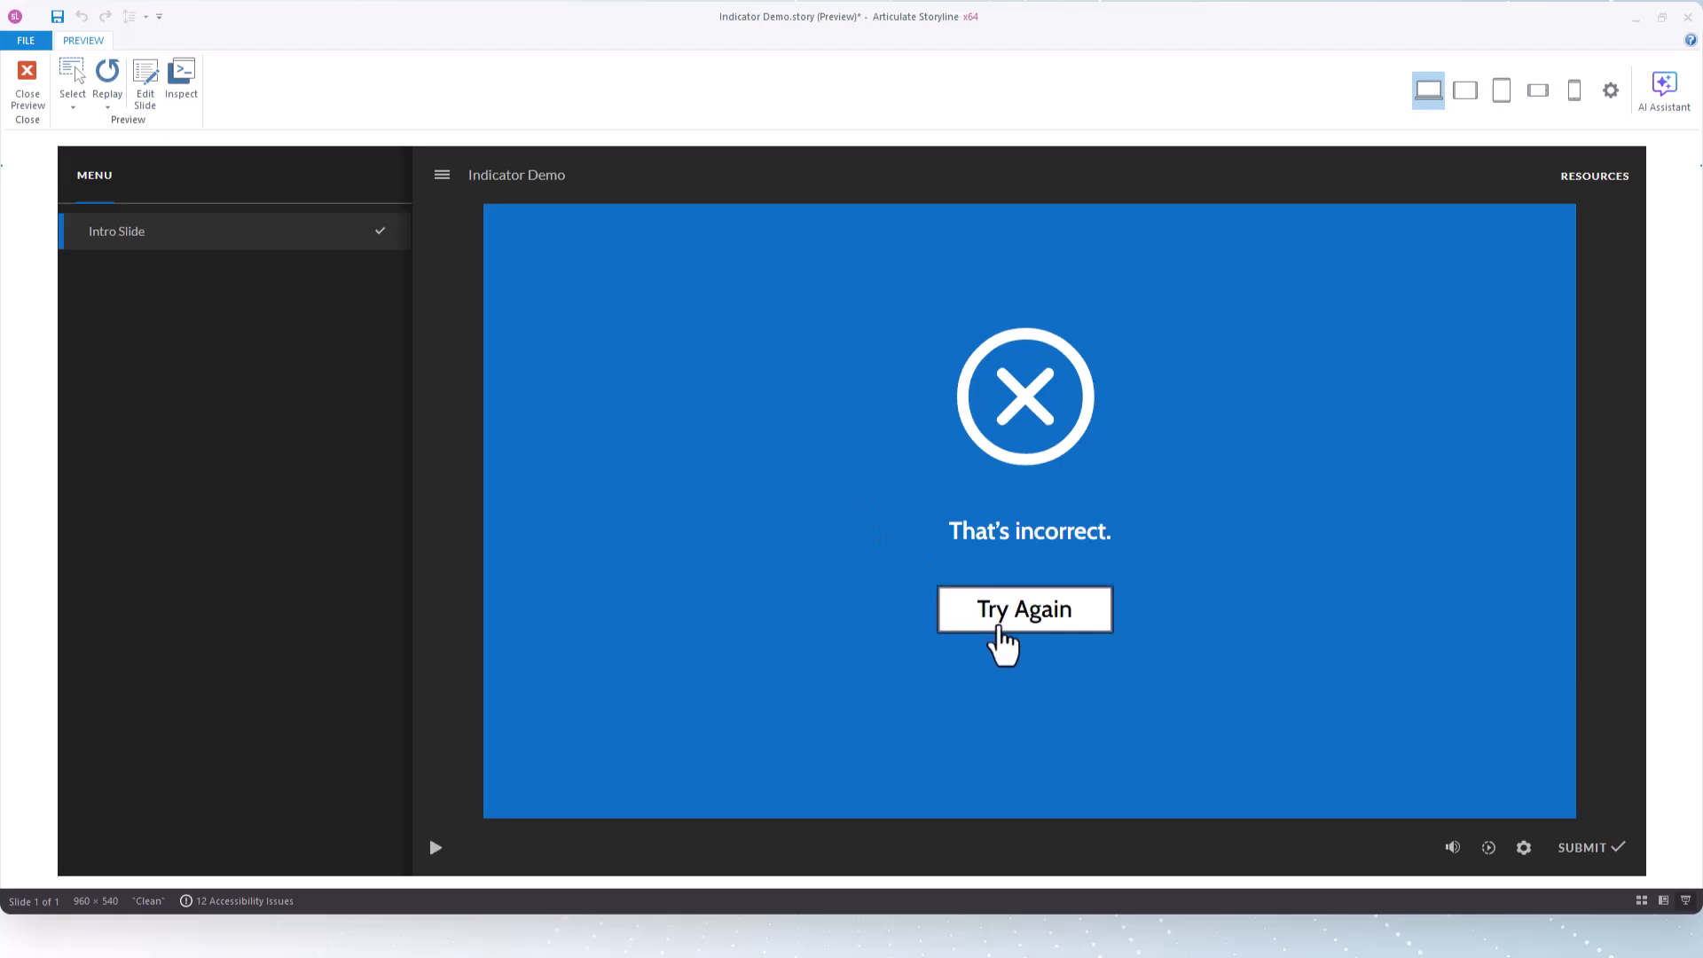
{"action": "left_click", "coordinate": [992, 621]}
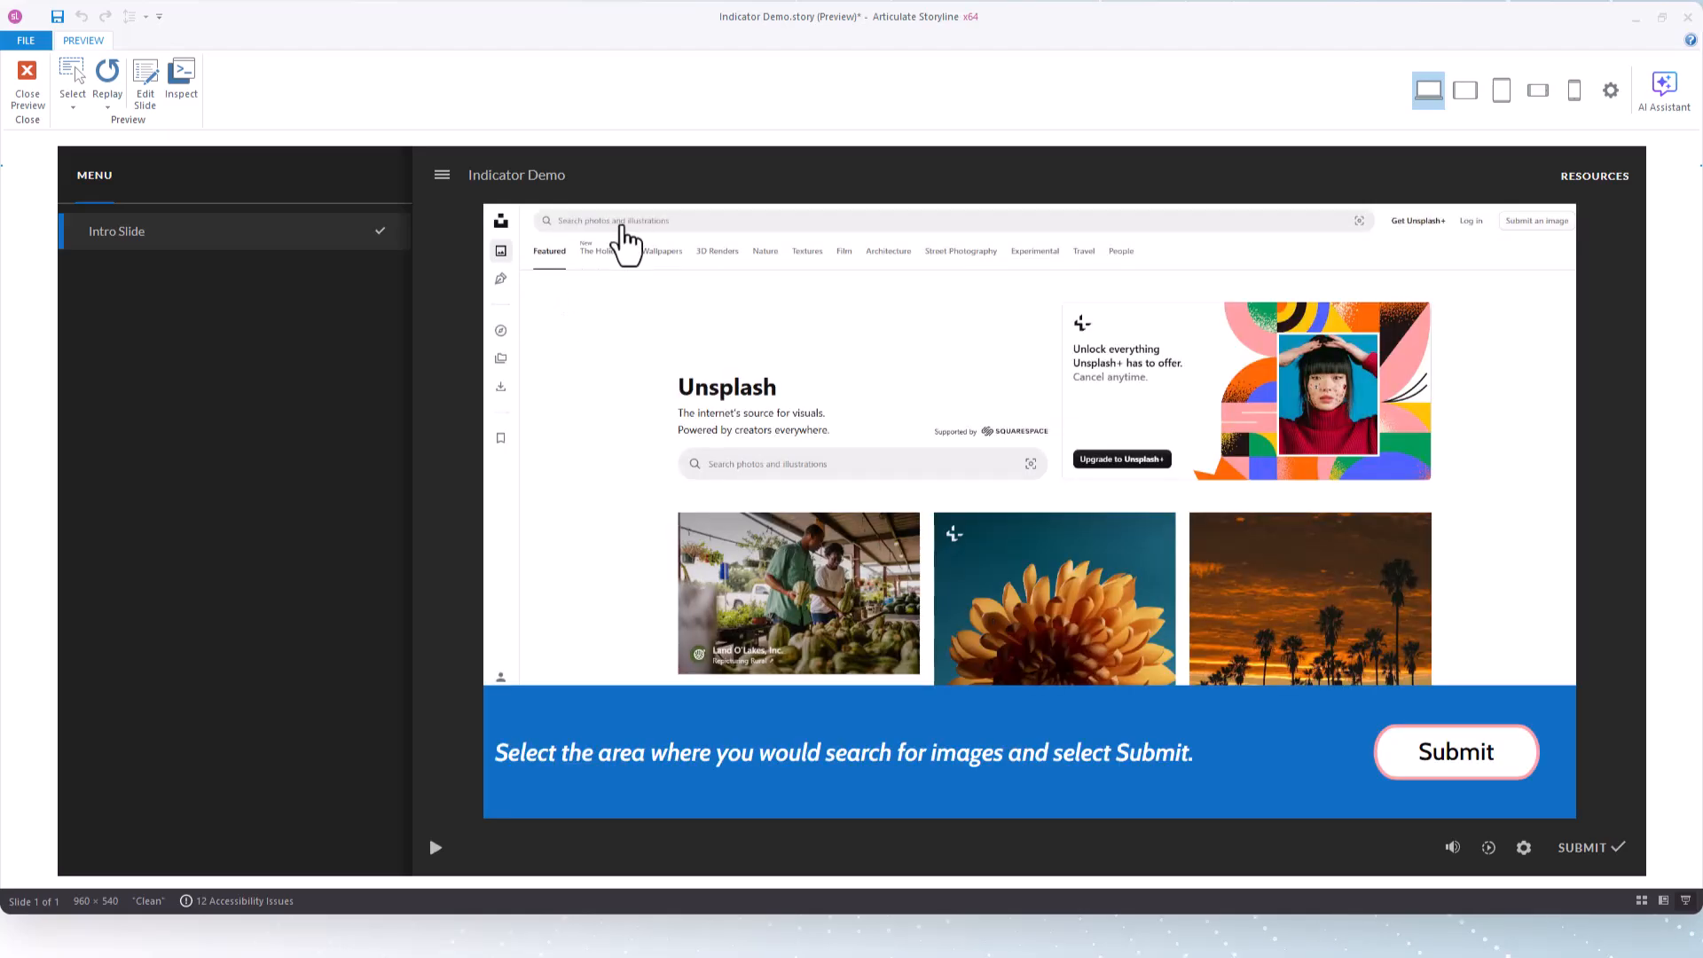
Choose the upper search field as the answer in the preview, submit it, try to continue, and close the preview
{"action": "left_click", "coordinate": [610, 216]}
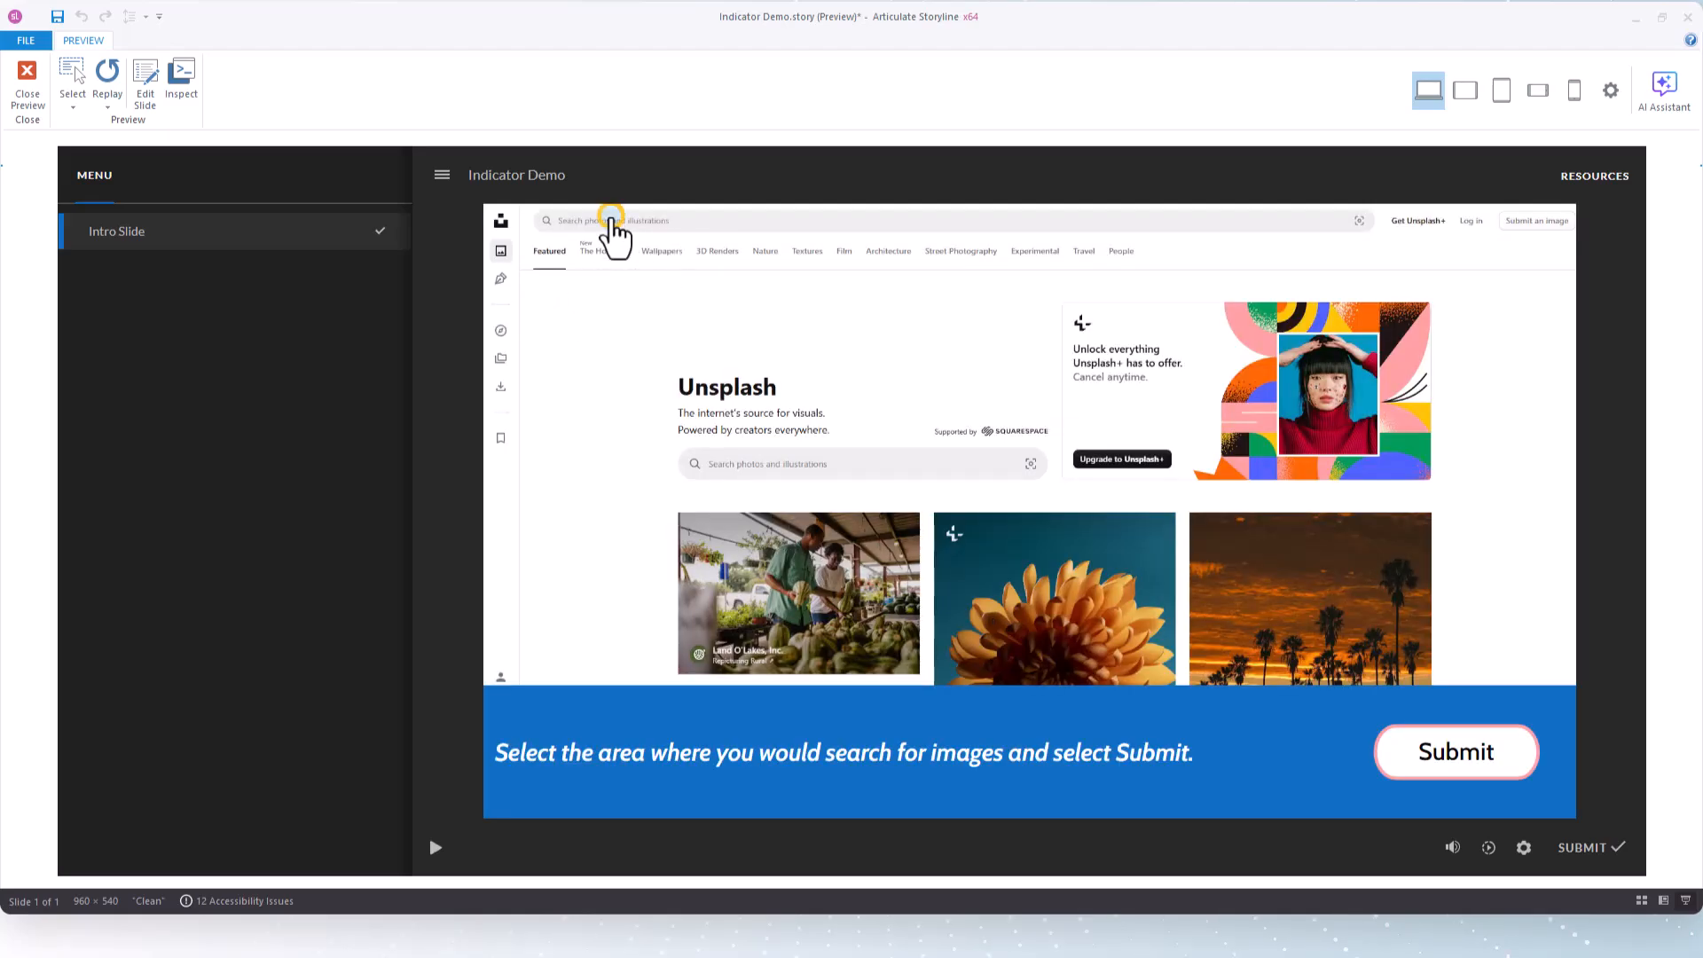
{"action": "left_click", "coordinate": [1456, 752]}
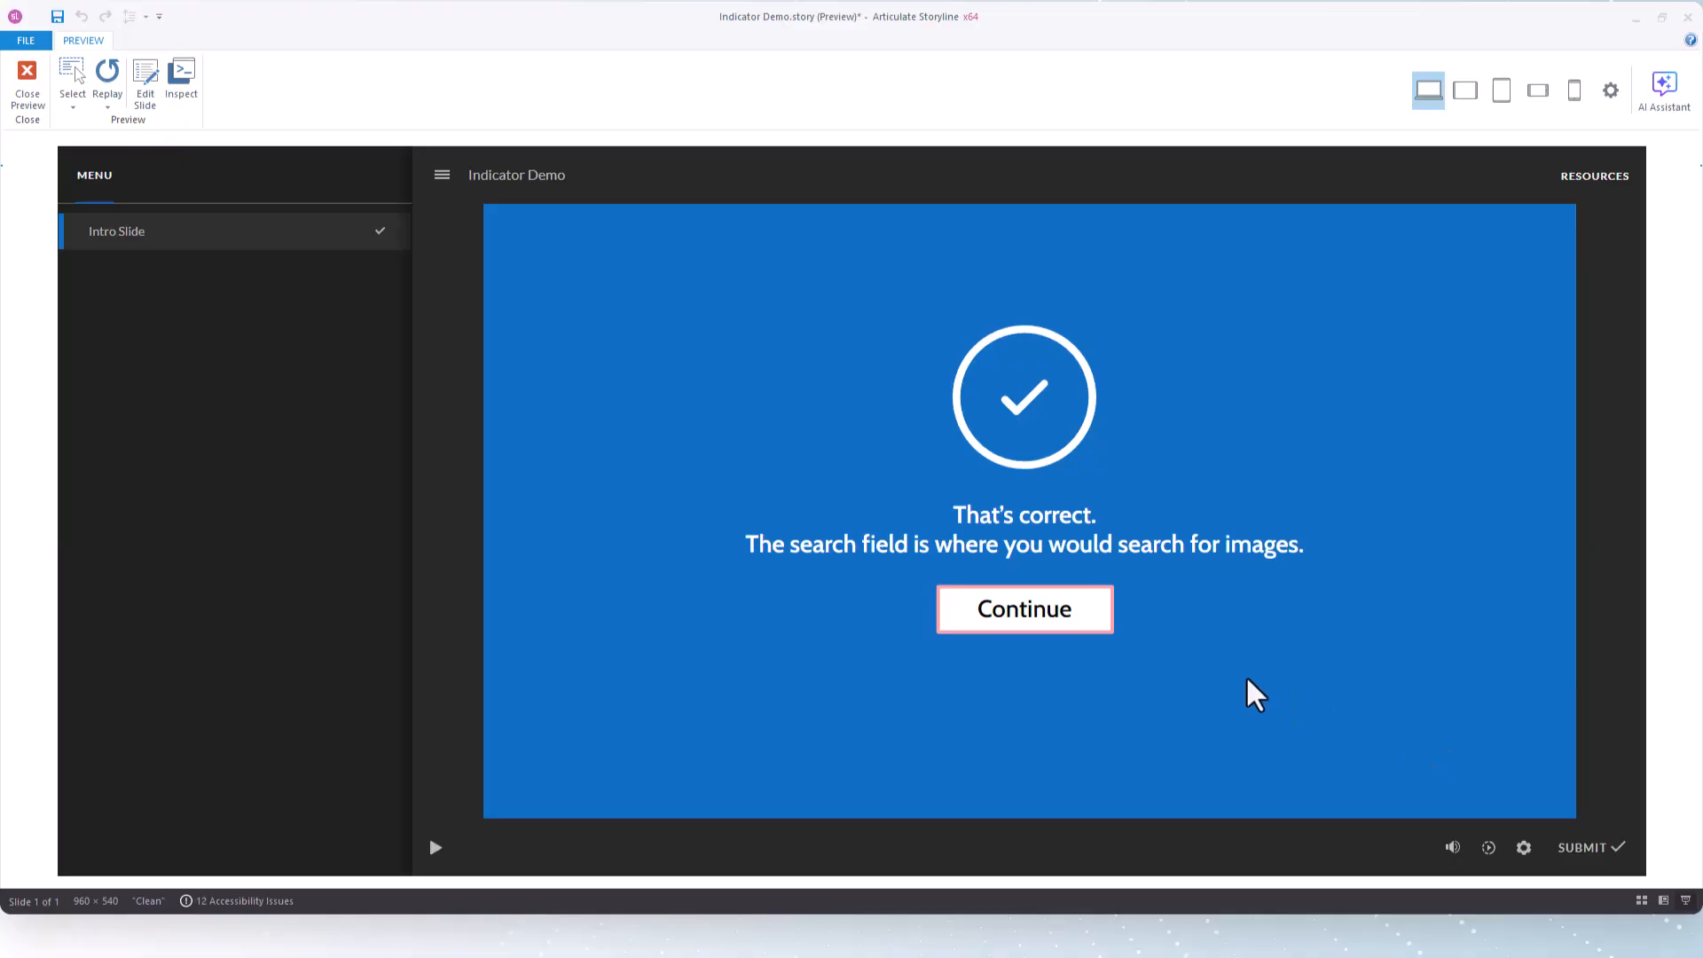
{"action": "left_click", "coordinate": [1008, 622]}
{"action": "left_click", "coordinate": [21, 86]}
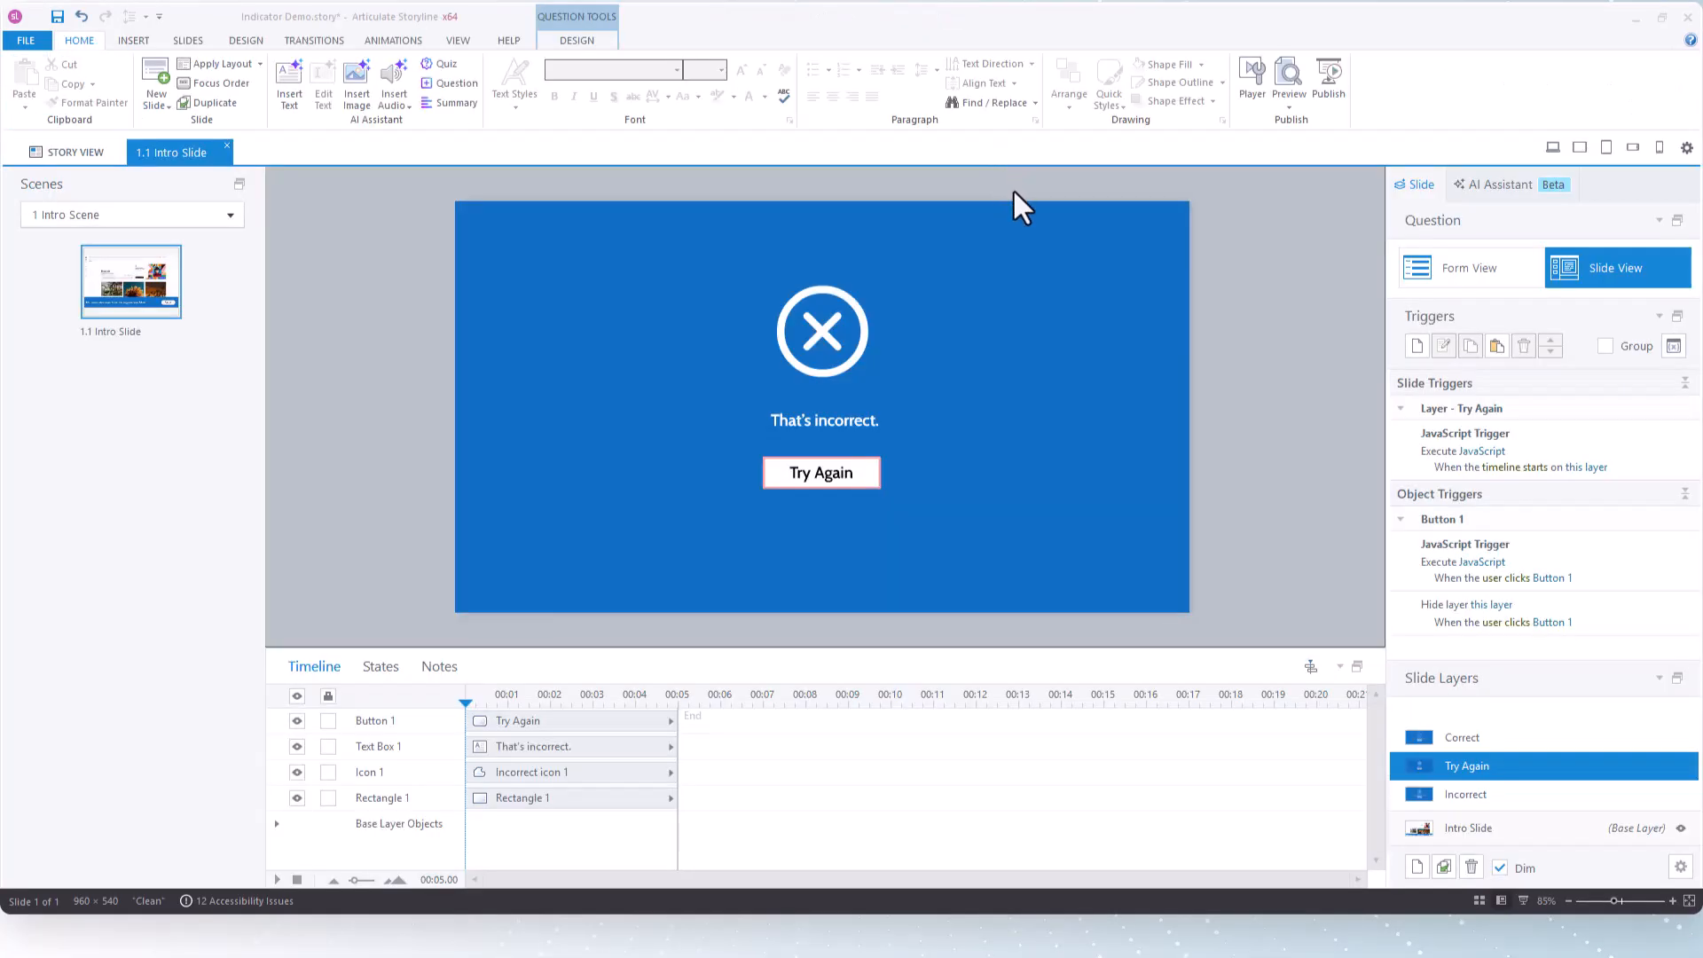
Return to the Intro Slide base layer and look at its JavaScript trigger's code once more
{"action": "left_click", "coordinate": [1496, 828]}
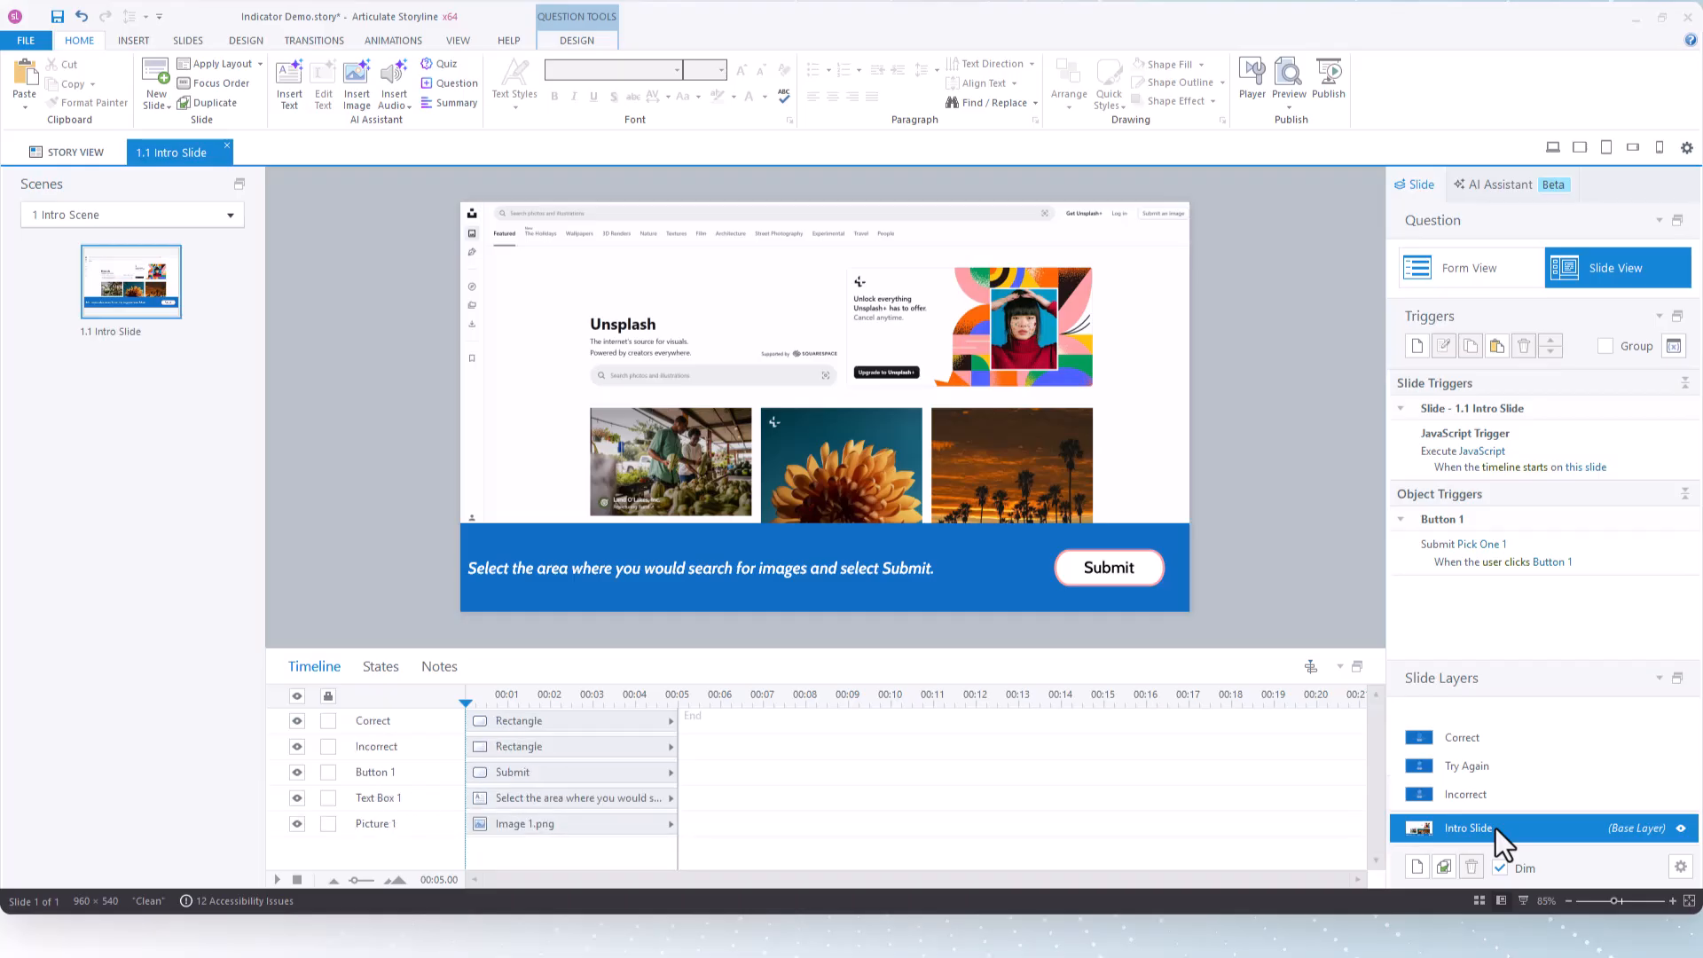
{"action": "left_click", "coordinate": [1482, 451]}
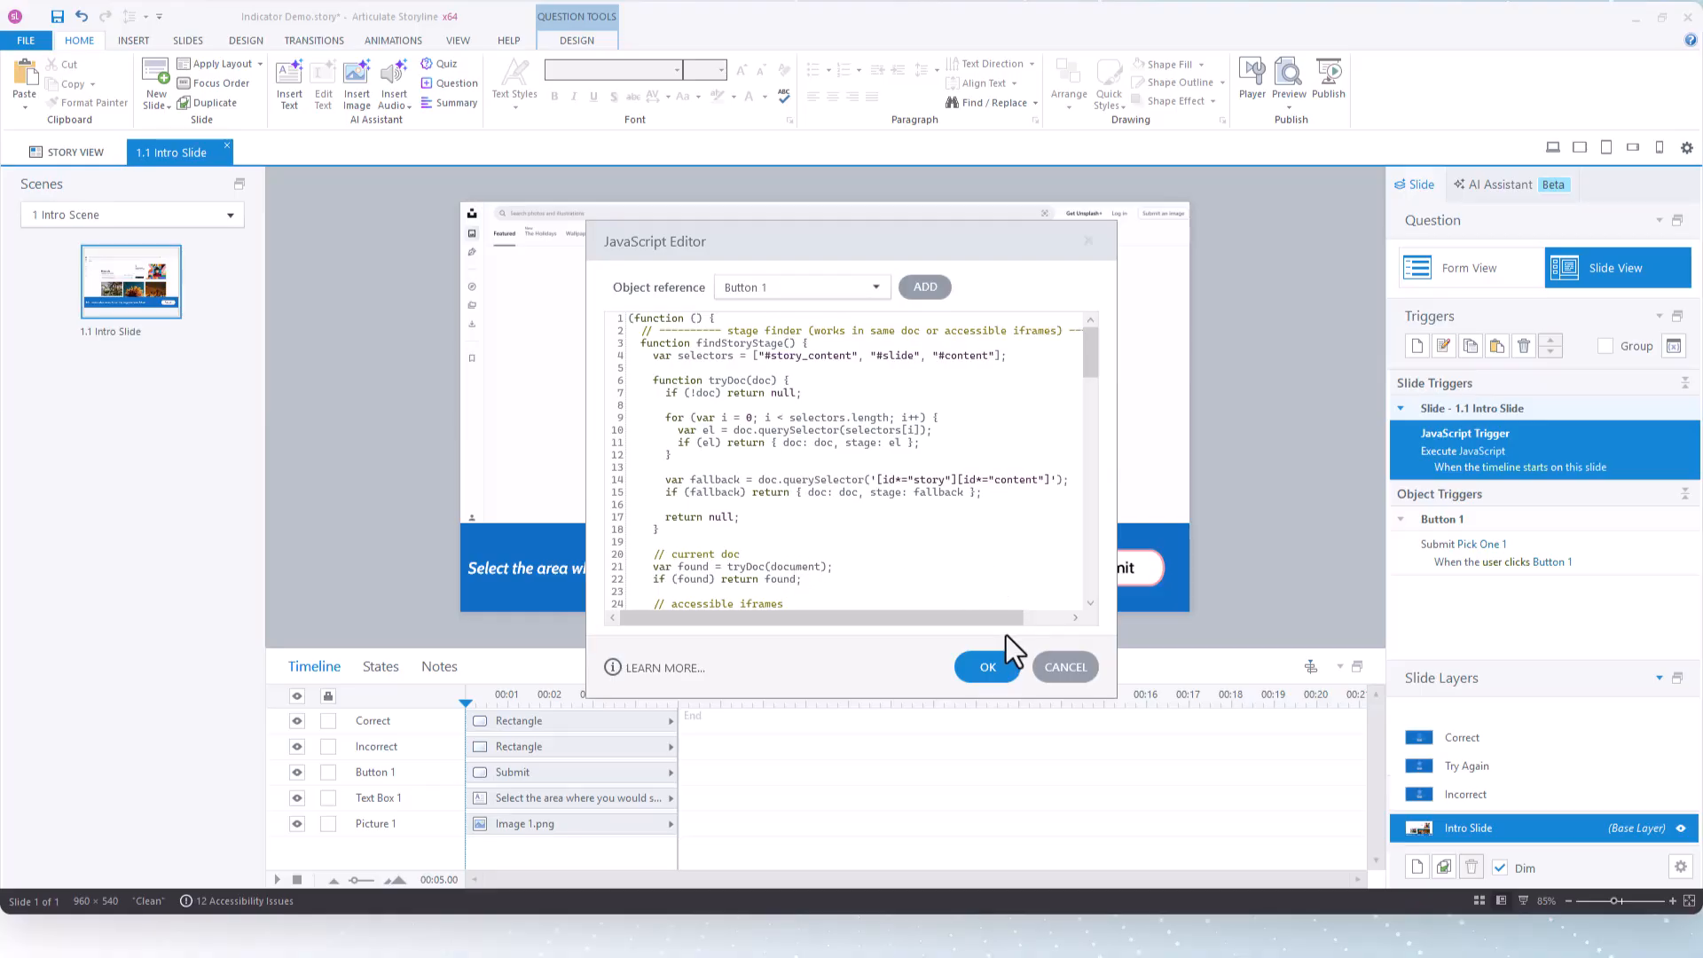
{"action": "left_click", "coordinate": [1008, 663]}
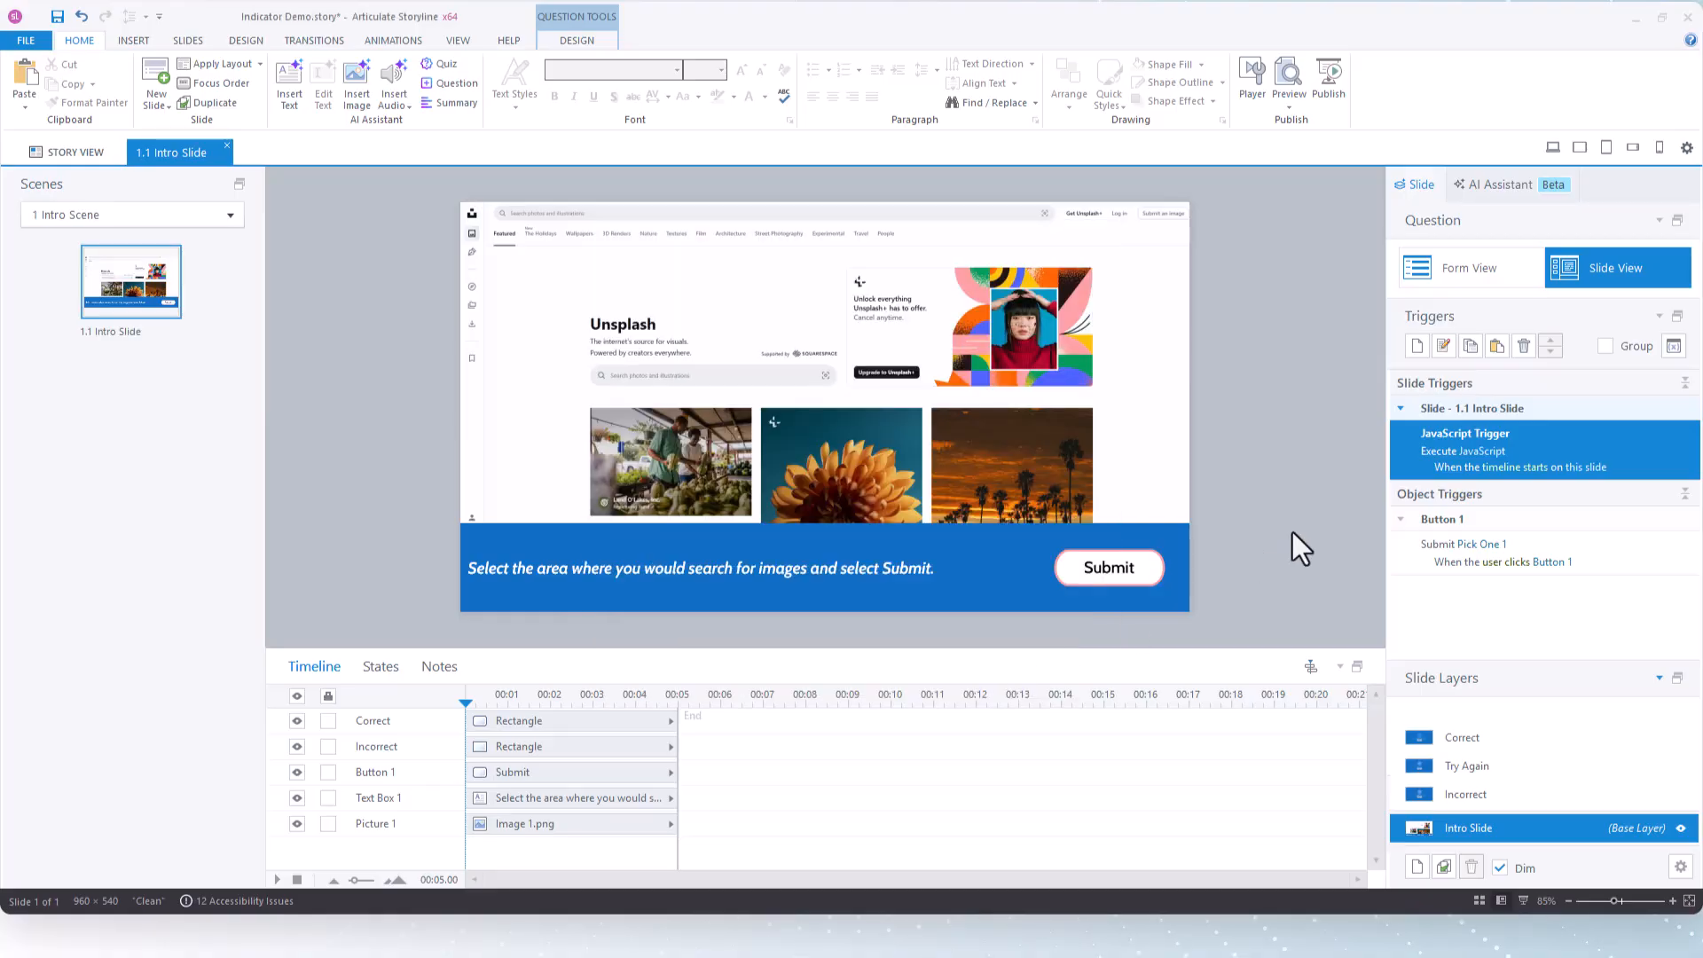